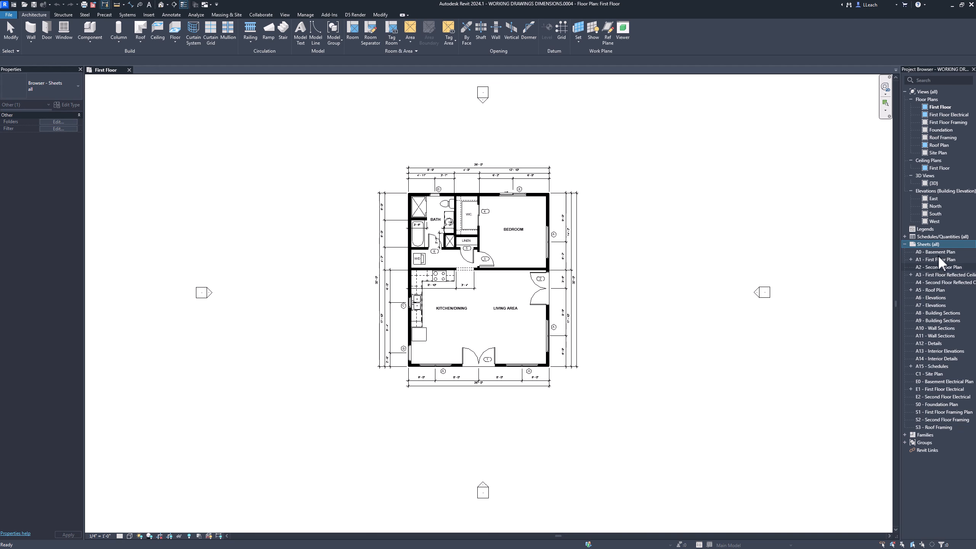
Delete all existing sheets from the project, A0 - Basement Plan through S3 - Roof Framing
{"action": "left_click", "coordinate": [931, 251]}
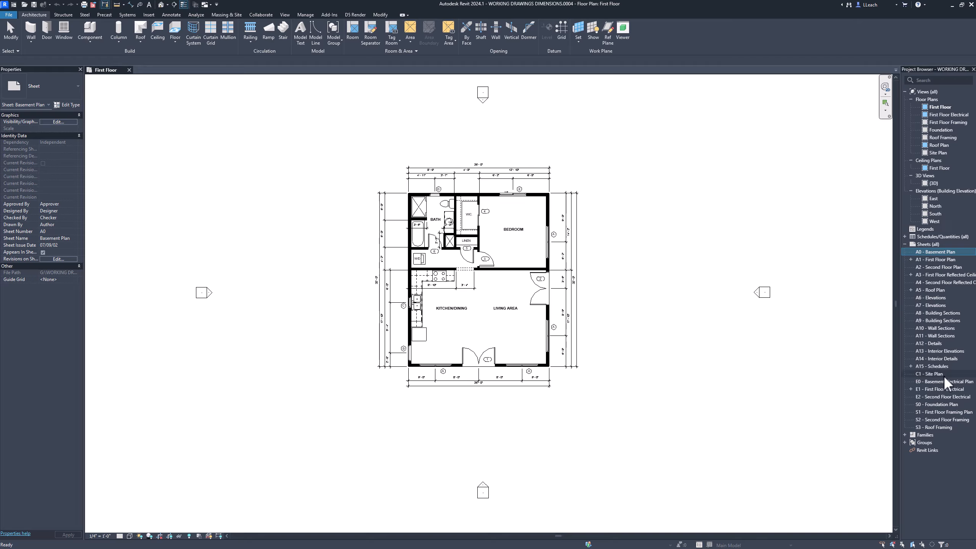
{"action": "left_click", "coordinate": [933, 429], "text": "shift"}
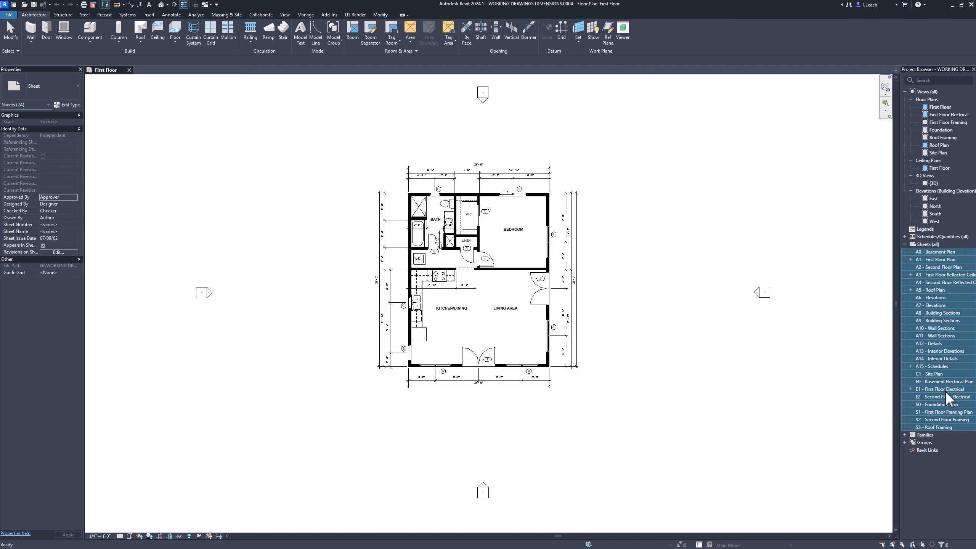
{"action": "right_click", "coordinate": [929, 292]}
{"action": "left_click", "coordinate": [893, 353]}
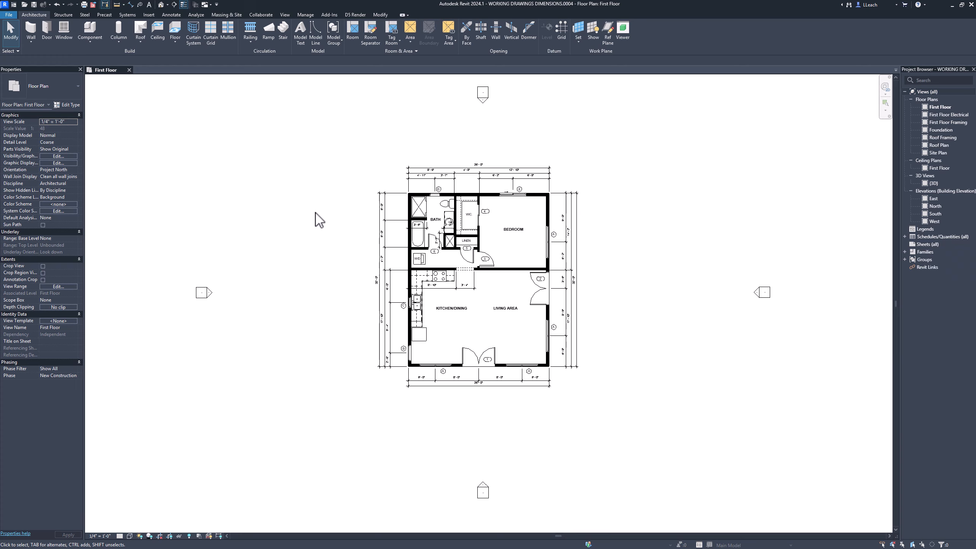
Create a new title block family from the New Size template
{"action": "left_click", "coordinate": [8, 15]}
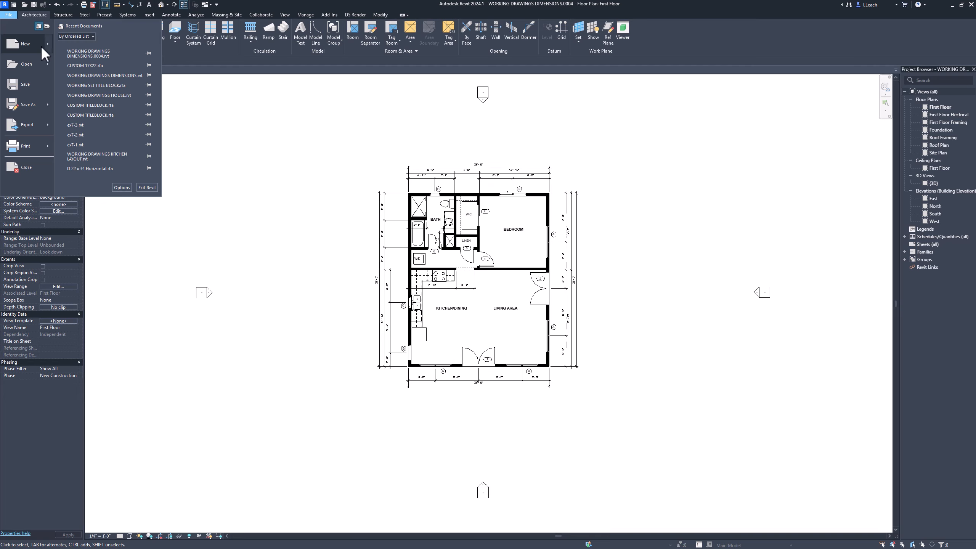
{"action": "mouse_move", "coordinate": [26, 46]}
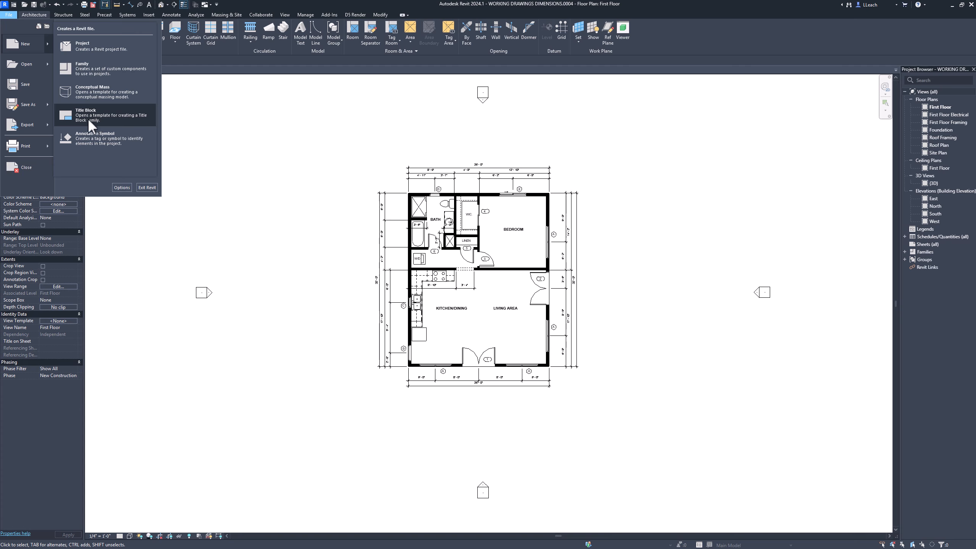
{"action": "left_click", "coordinate": [107, 116]}
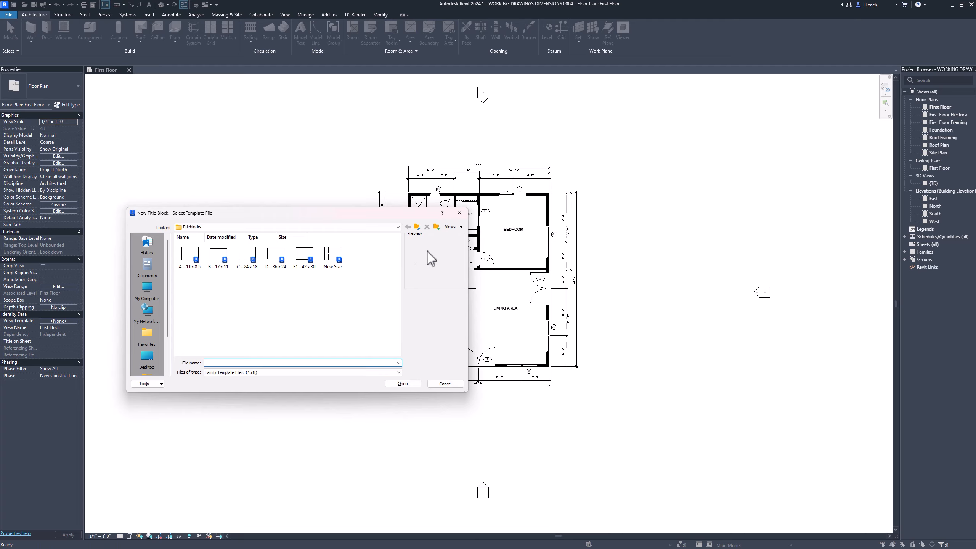
{"action": "left_click", "coordinate": [459, 230]}
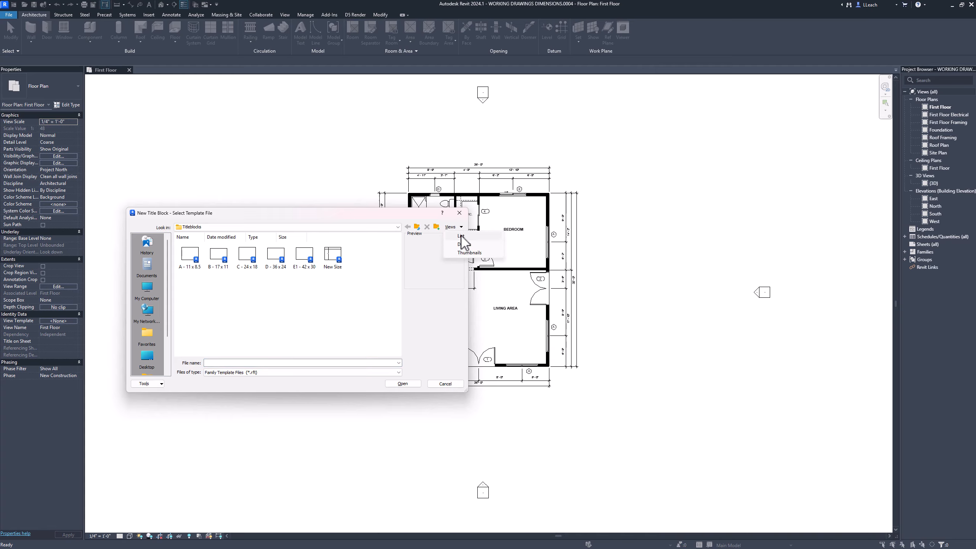
{"action": "left_click", "coordinate": [461, 236]}
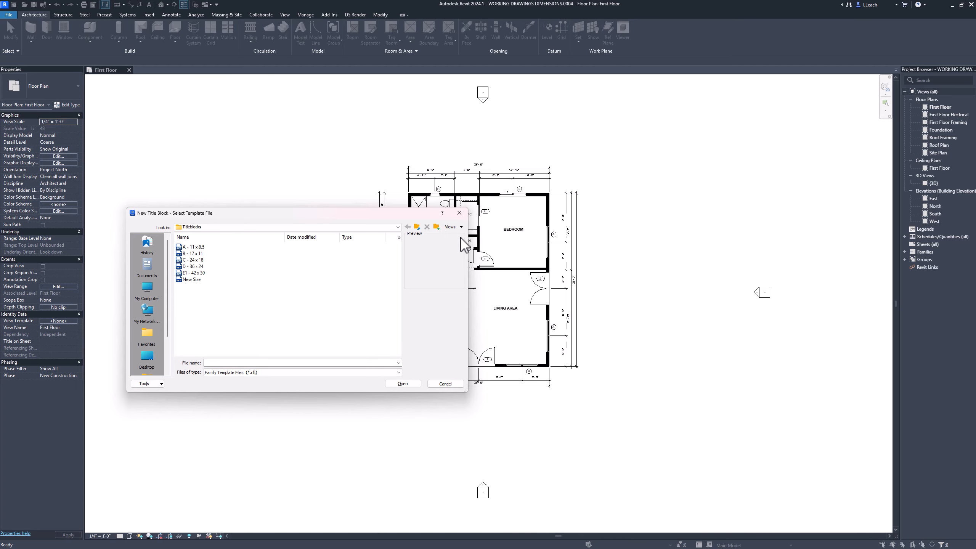
{"action": "left_click", "coordinate": [195, 281]}
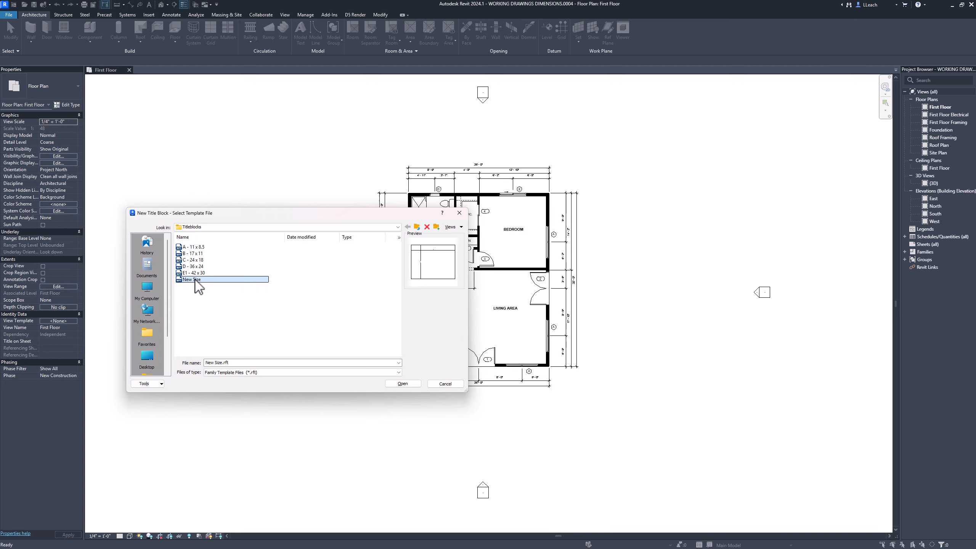
{"action": "left_click", "coordinate": [400, 385]}
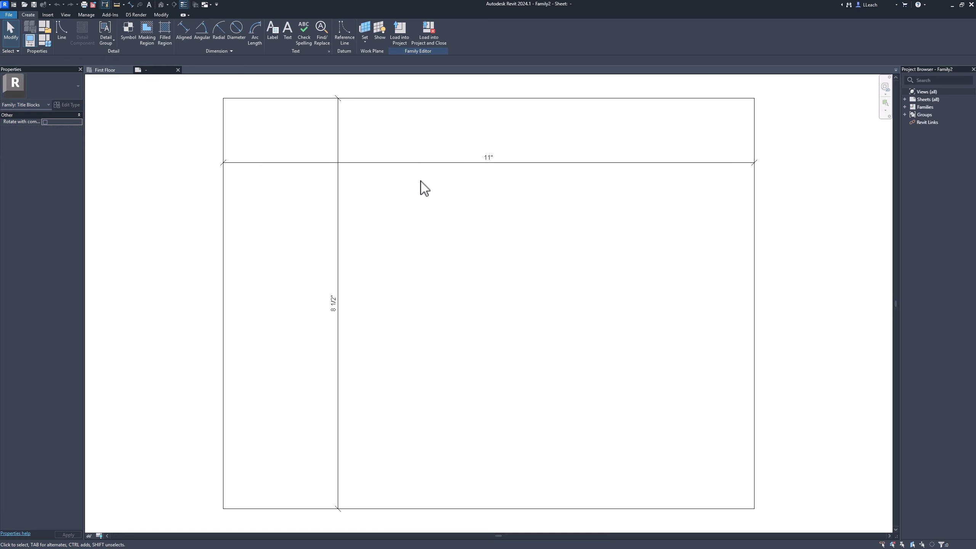
Set the width of the title block sheet outline to 22 inches
{"action": "scroll", "coordinate": [389, 268], "scroll_direction": "up", "scroll_amount": 1}
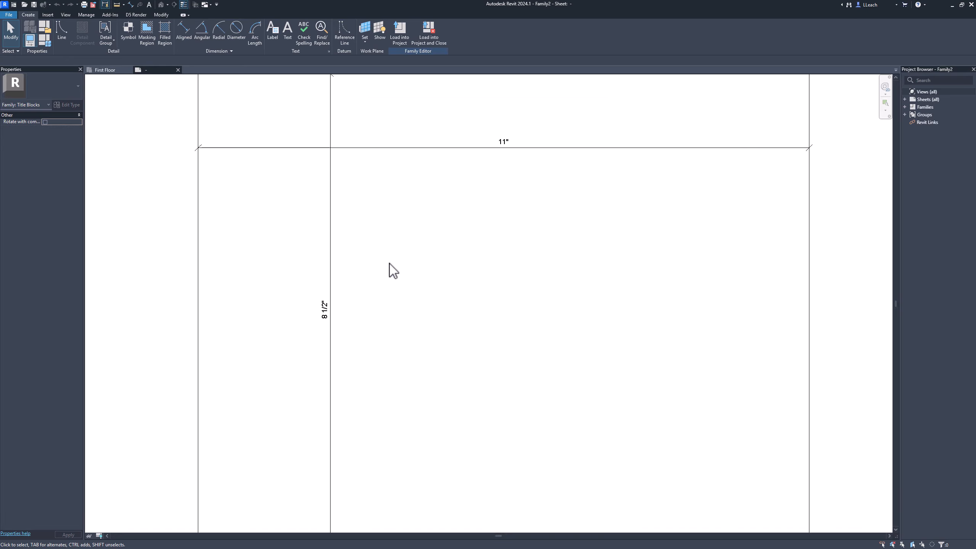
{"action": "scroll", "coordinate": [389, 268], "scroll_direction": "down", "scroll_amount": 2}
{"action": "middle_click_drag", "start_coordinate": [390, 266], "coordinate": [366, 263]}
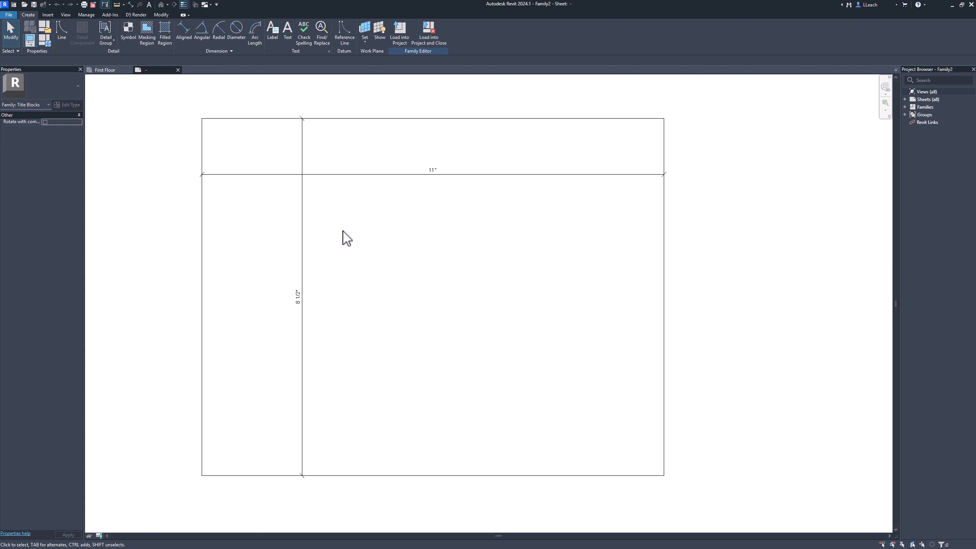
{"action": "left_click", "coordinate": [665, 294]}
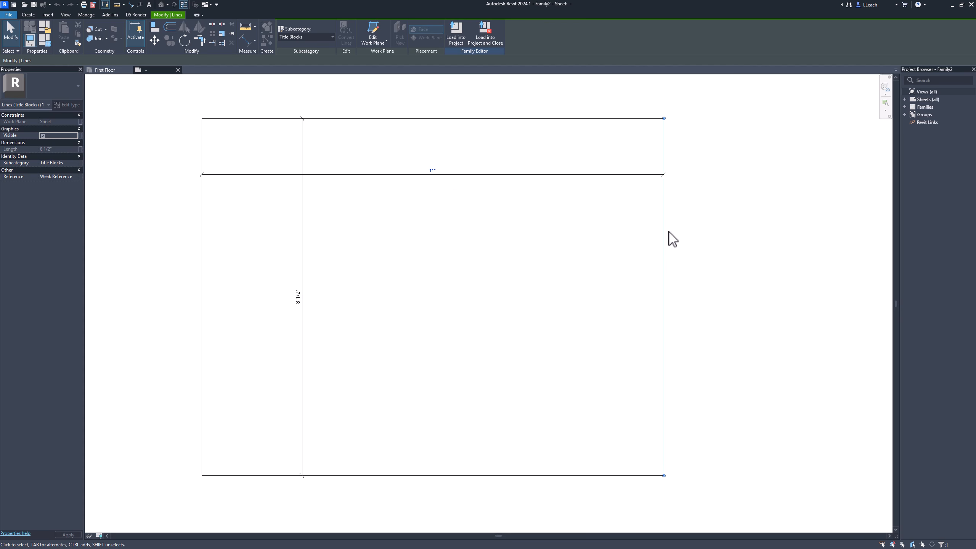
{"action": "left_click", "coordinate": [435, 170]}
{"action": "key", "text": "Return"}
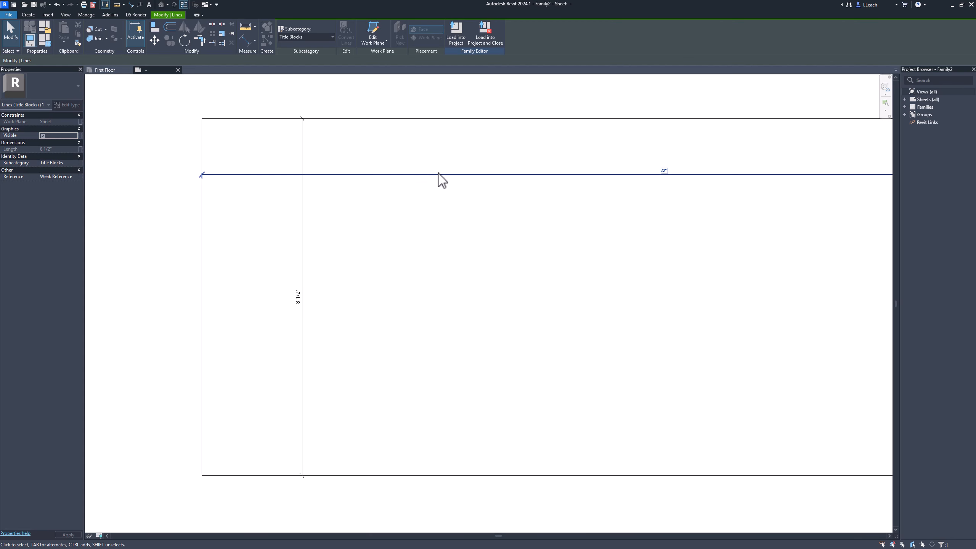
Set the height of the title block sheet outline to 17 inches
{"action": "left_click", "coordinate": [402, 119]}
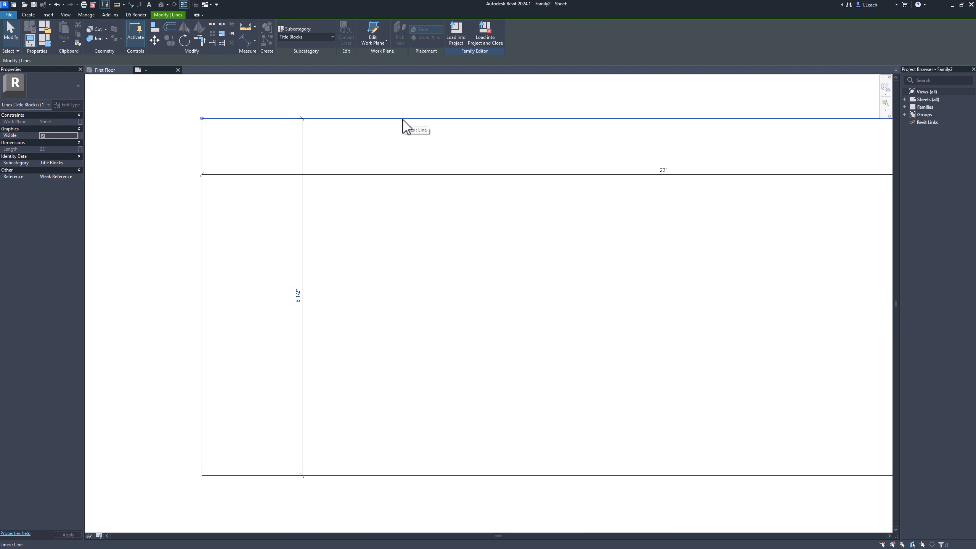
{"action": "left_click", "coordinate": [298, 295]}
{"action": "type", "text": "17"}
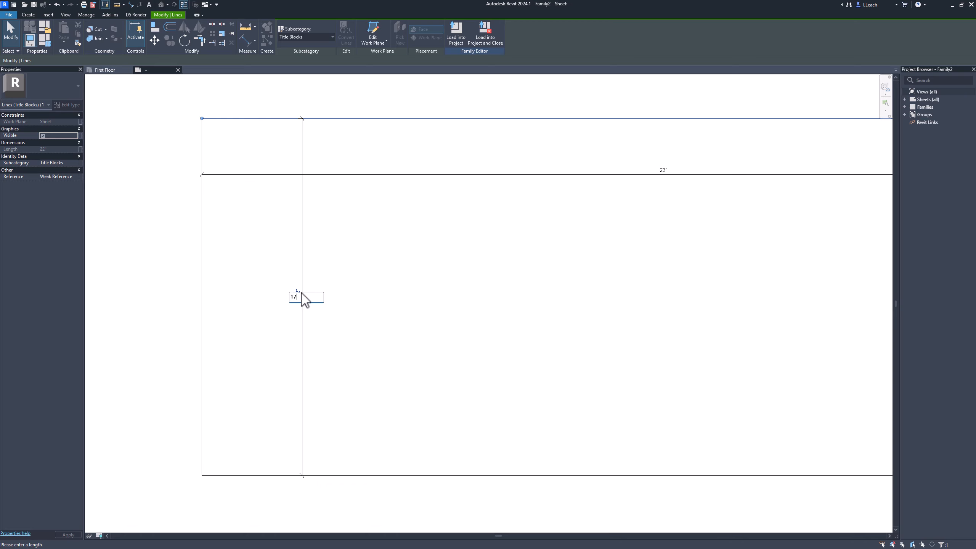
{"action": "type", "text": "\""}
{"action": "key", "text": "Return"}
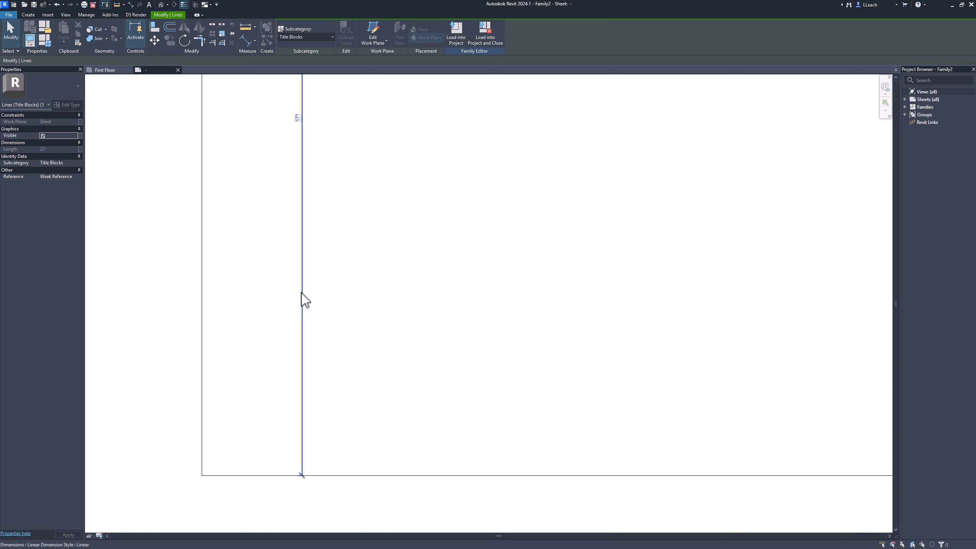
{"action": "scroll", "coordinate": [403, 308], "scroll_direction": "down", "scroll_amount": 3}
{"action": "scroll", "coordinate": [406, 302], "scroll_direction": "down", "scroll_amount": 2}
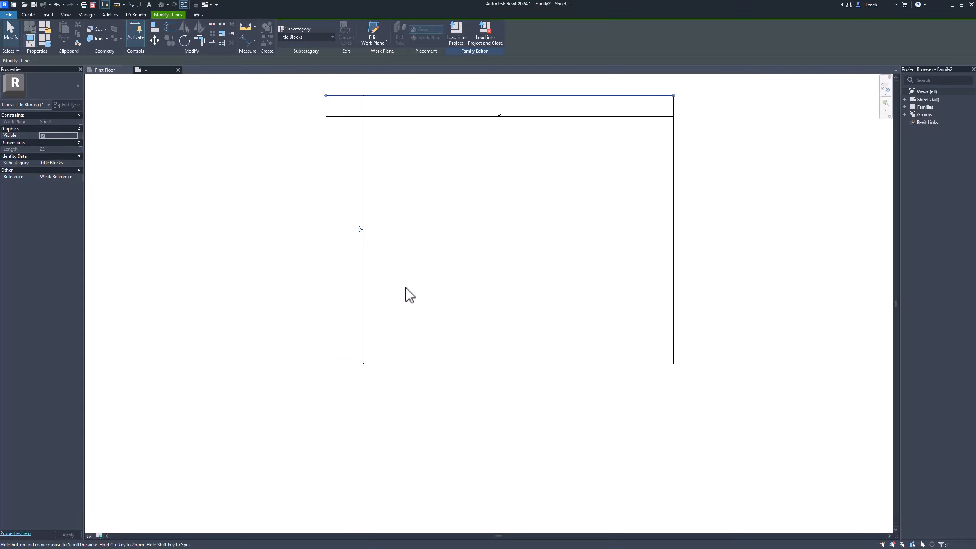
{"action": "middle_click_drag", "start_coordinate": [407, 291], "coordinate": [342, 330]}
{"action": "scroll", "coordinate": [345, 288], "scroll_direction": "up", "scroll_amount": 1}
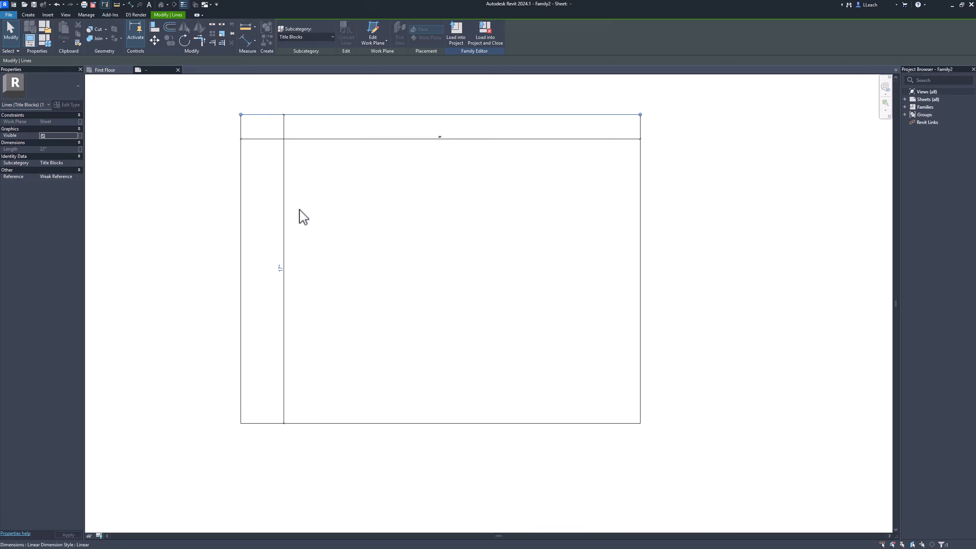
Move the height dimension outside the sheet's left edge and the width dimension above its top edge
{"action": "left_click", "coordinate": [235, 257]}
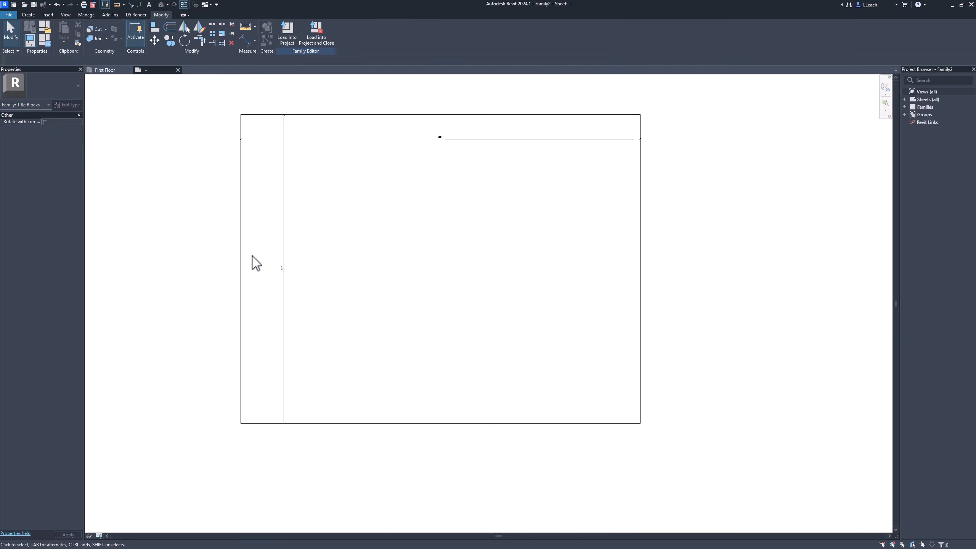
{"action": "left_click", "coordinate": [285, 267]}
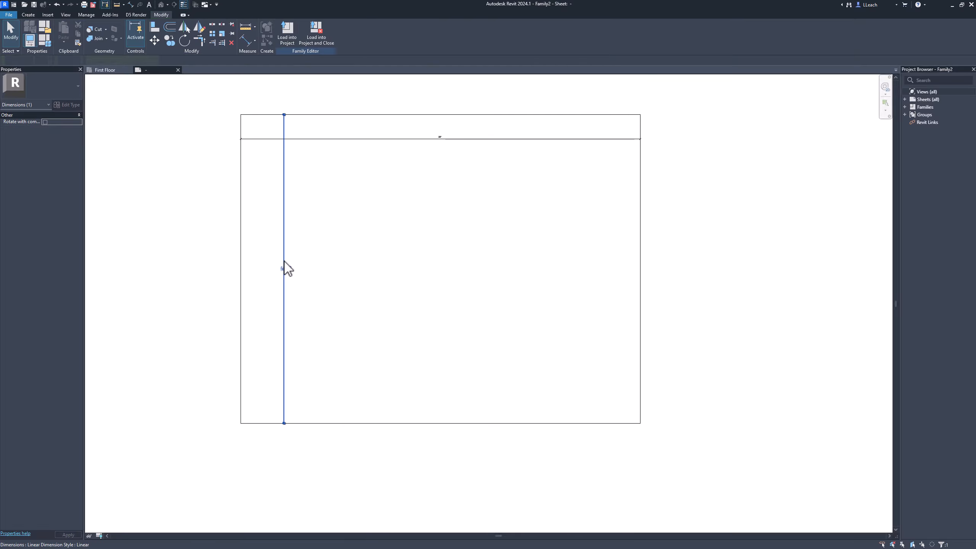
{"action": "left_click_drag", "start_coordinate": [284, 266], "coordinate": [204, 269]}
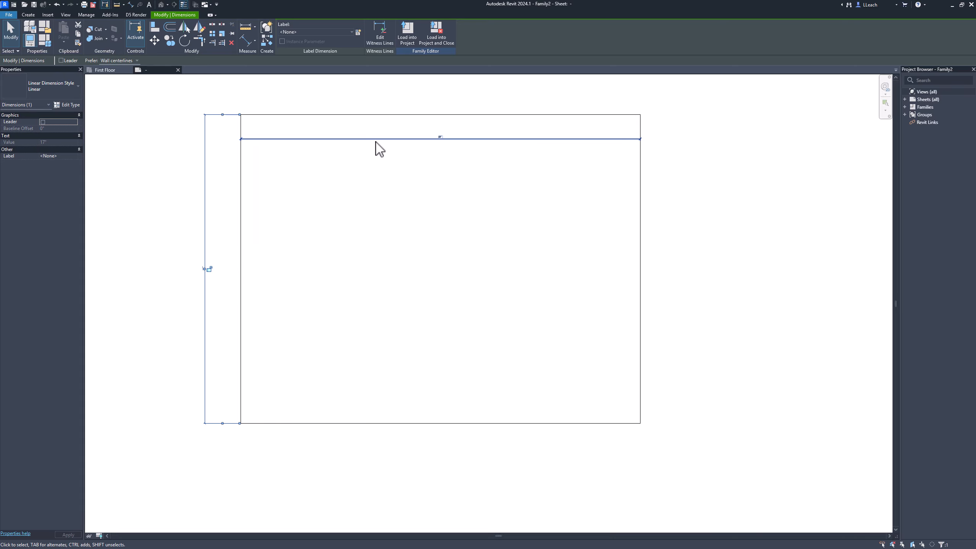
{"action": "left_click_drag", "start_coordinate": [375, 144], "coordinate": [374, 94]}
{"action": "middle_click_drag", "start_coordinate": [390, 196], "coordinate": [371, 249]}
{"action": "left_click_drag", "start_coordinate": [384, 139], "coordinate": [384, 127]}
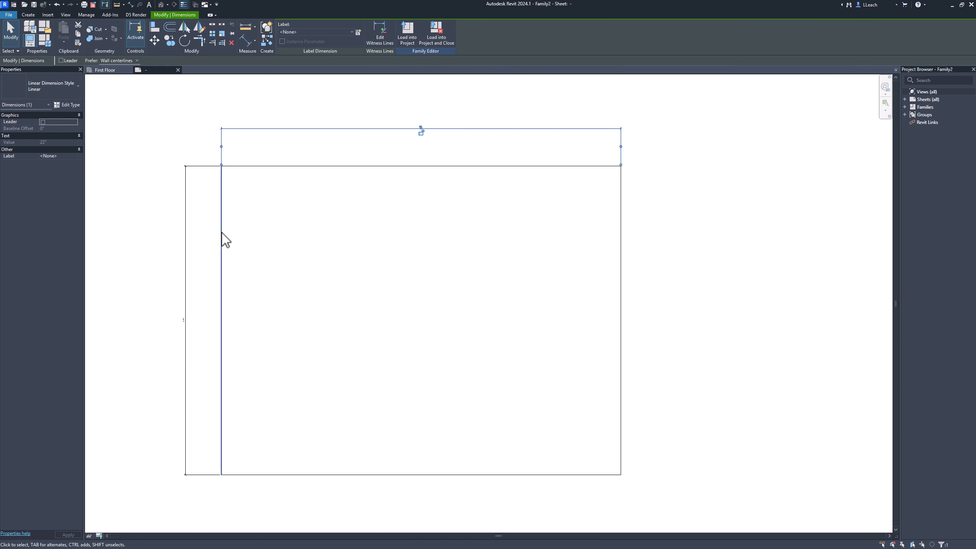
{"action": "left_click", "coordinate": [156, 269]}
{"action": "middle_click_drag", "start_coordinate": [283, 338], "coordinate": [270, 318]}
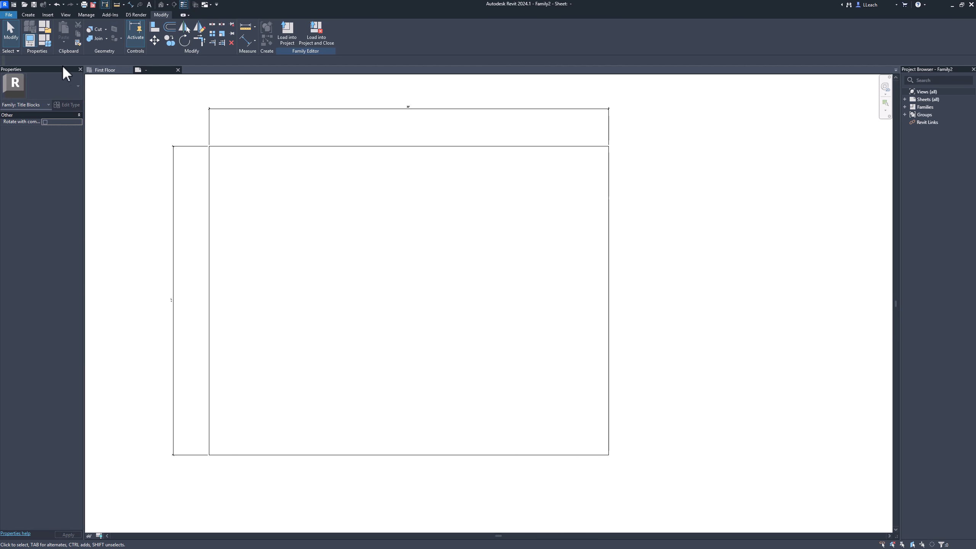
Draw border lines inside the sheet outline, offset 1 inch from the left edge and 1/2 inch from the other three edges
{"action": "left_click", "coordinate": [30, 13]}
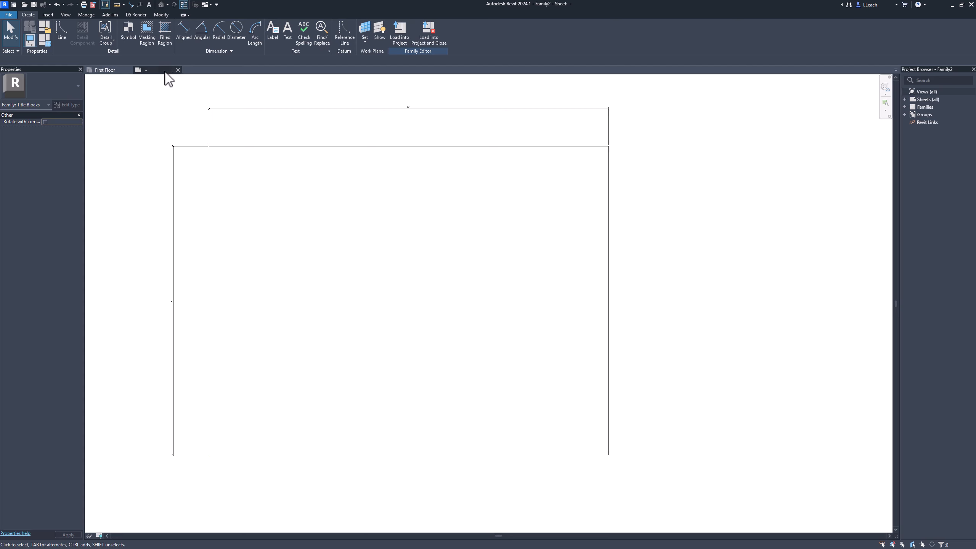
{"action": "left_click", "coordinate": [61, 31]}
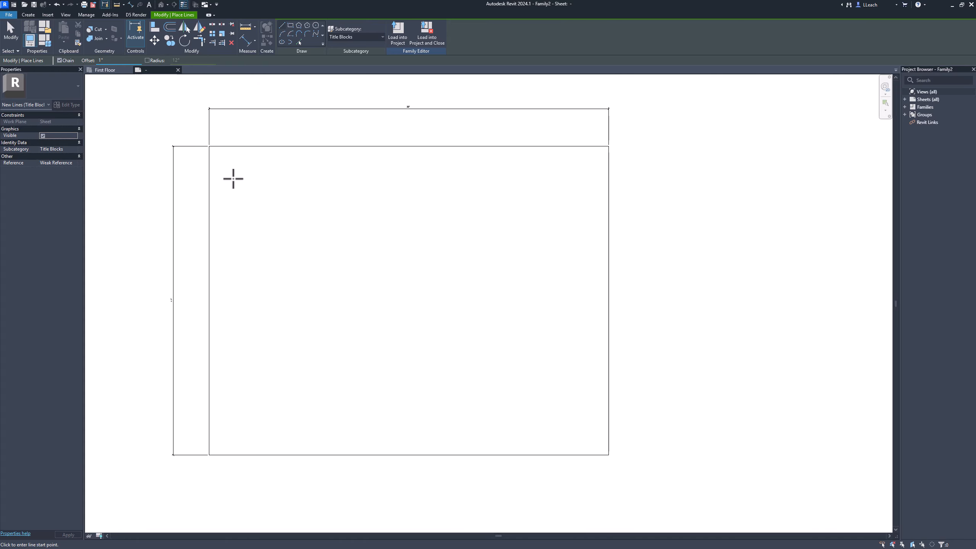
{"action": "left_click", "coordinate": [209, 146]}
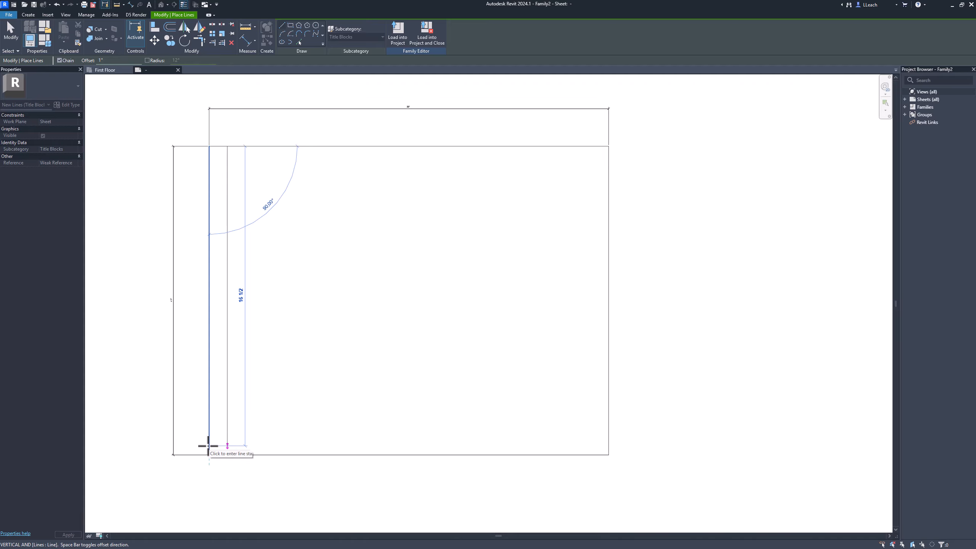
{"action": "left_click", "coordinate": [209, 454]}
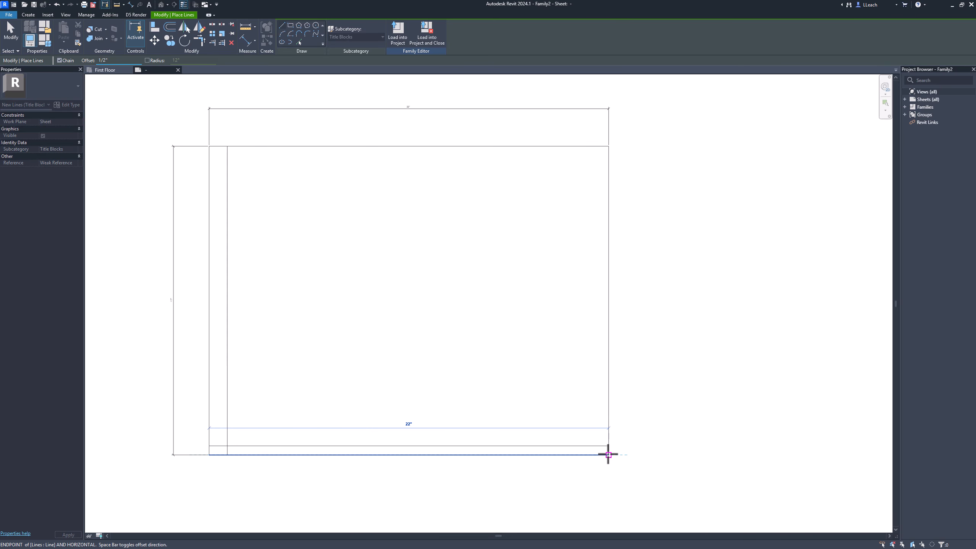
{"action": "left_click", "coordinate": [608, 455]}
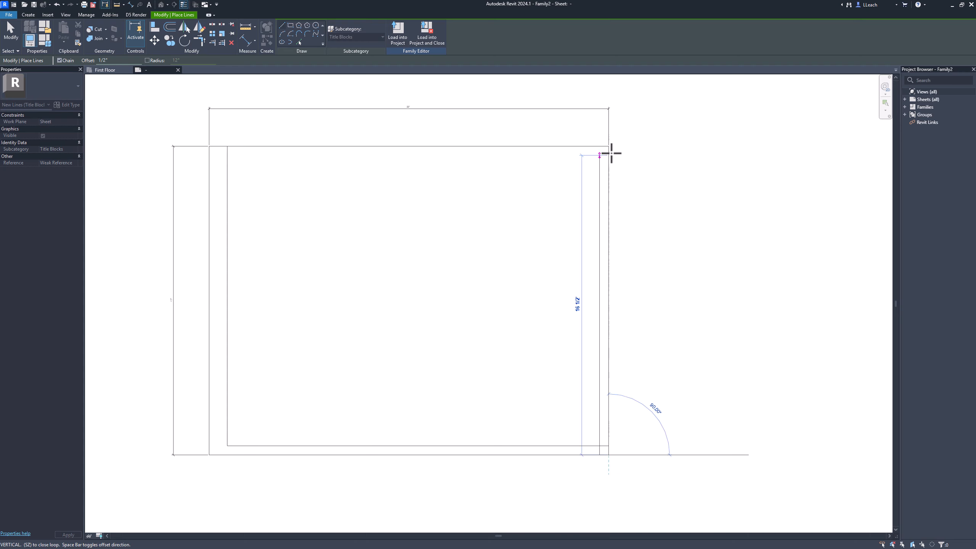
{"action": "left_click", "coordinate": [609, 147]}
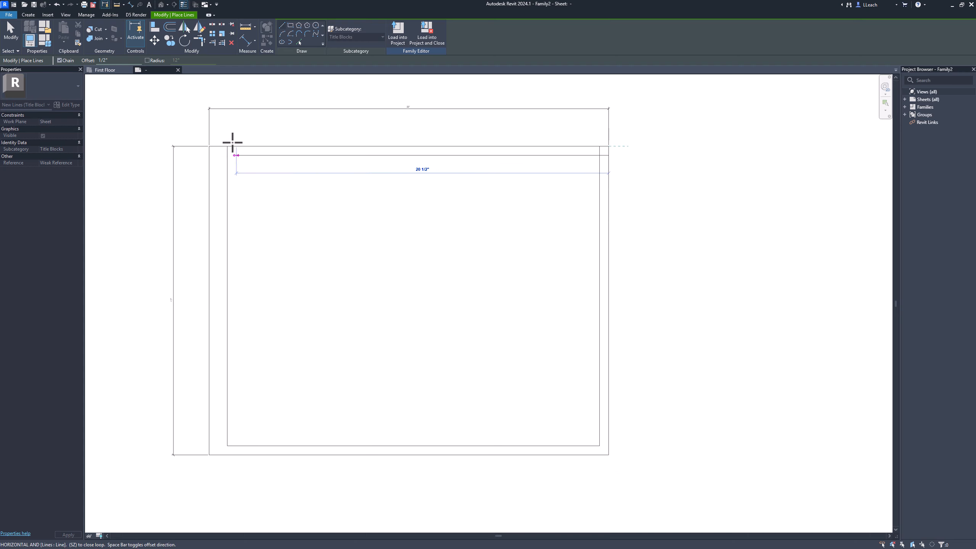
{"action": "left_click", "coordinate": [209, 146]}
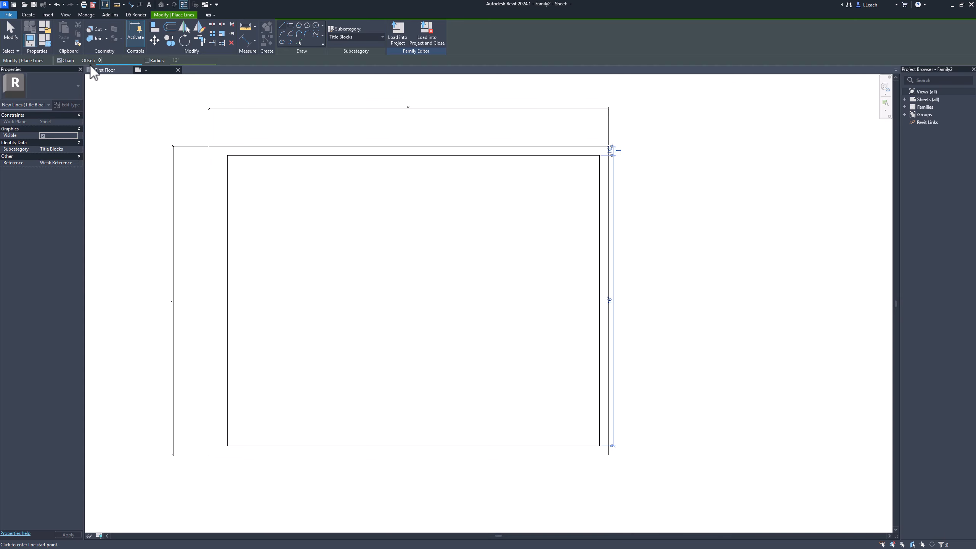
With the line offset set to 0, draw a horizontal line across the full border width, about 3 inches above its bottom edge
{"action": "key", "text": "Return"}
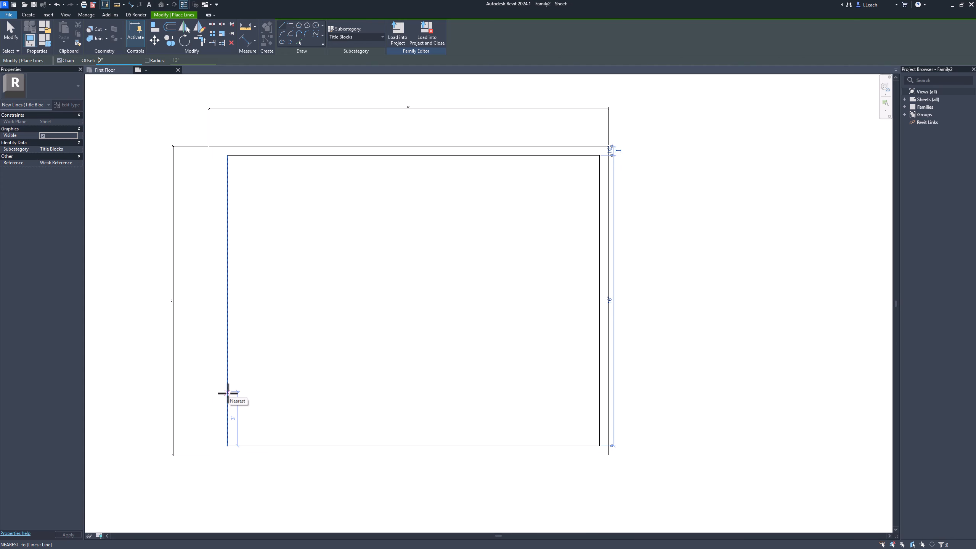
{"action": "left_click", "coordinate": [228, 393]}
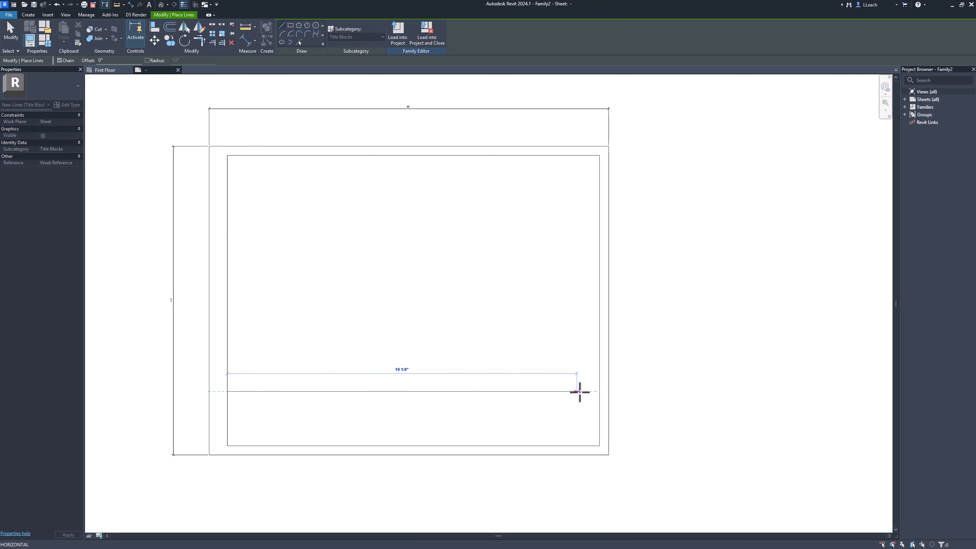
{"action": "left_click", "coordinate": [599, 391]}
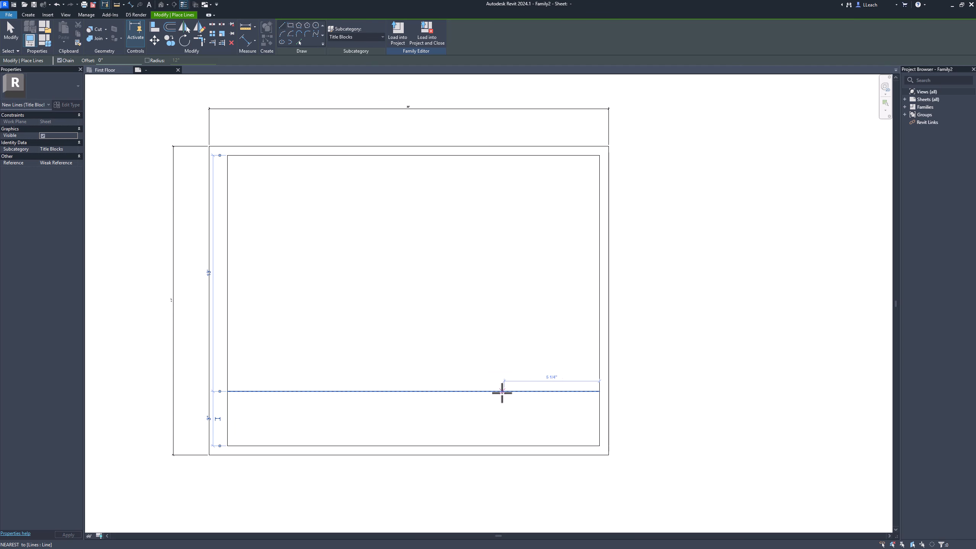
Draw two vertical divider lines through the bottom strip, each about 2 1/2 inches in from the border's left and right edges
{"action": "left_click", "coordinate": [272, 392]}
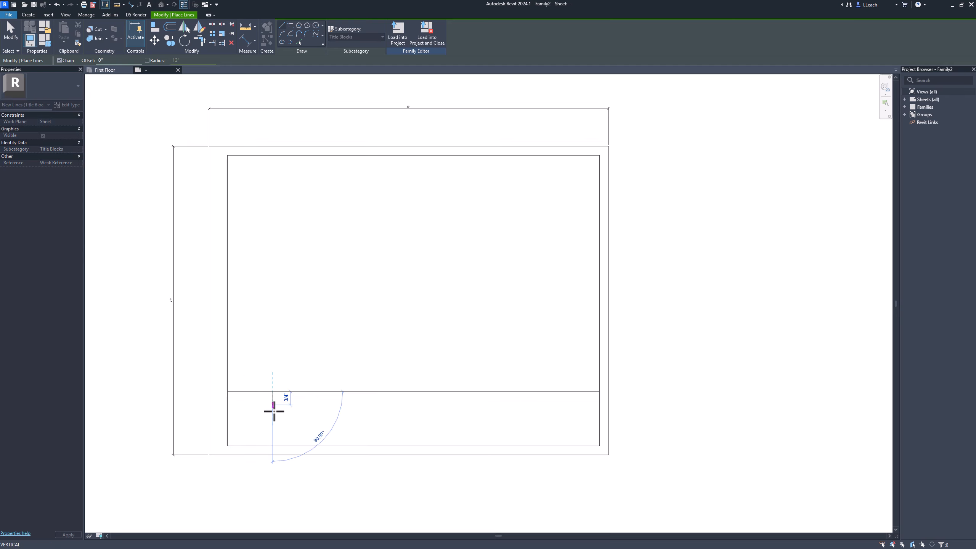
{"action": "left_click", "coordinate": [273, 445]}
{"action": "key", "text": "Escape"}
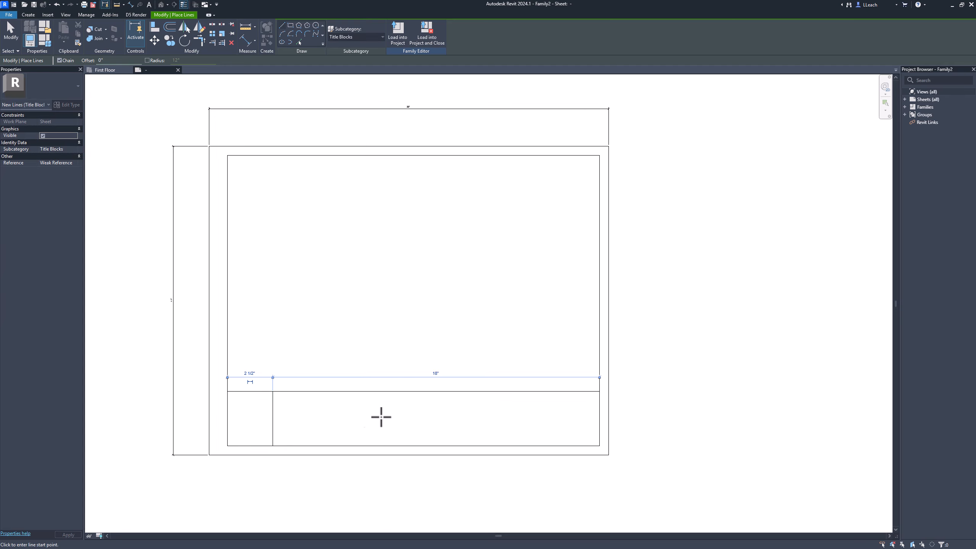
{"action": "left_click", "coordinate": [555, 392]}
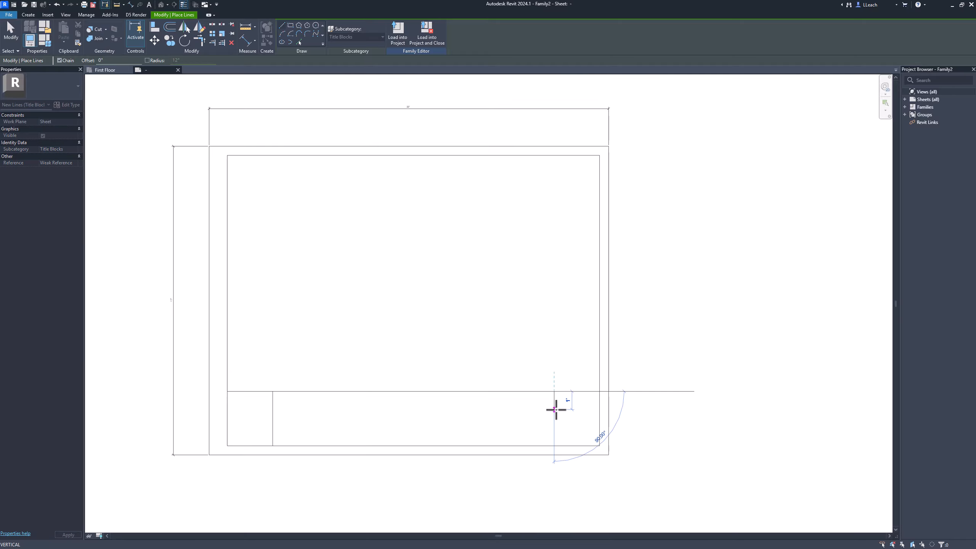
{"action": "left_click", "coordinate": [554, 445]}
{"action": "key", "text": "Escape"}
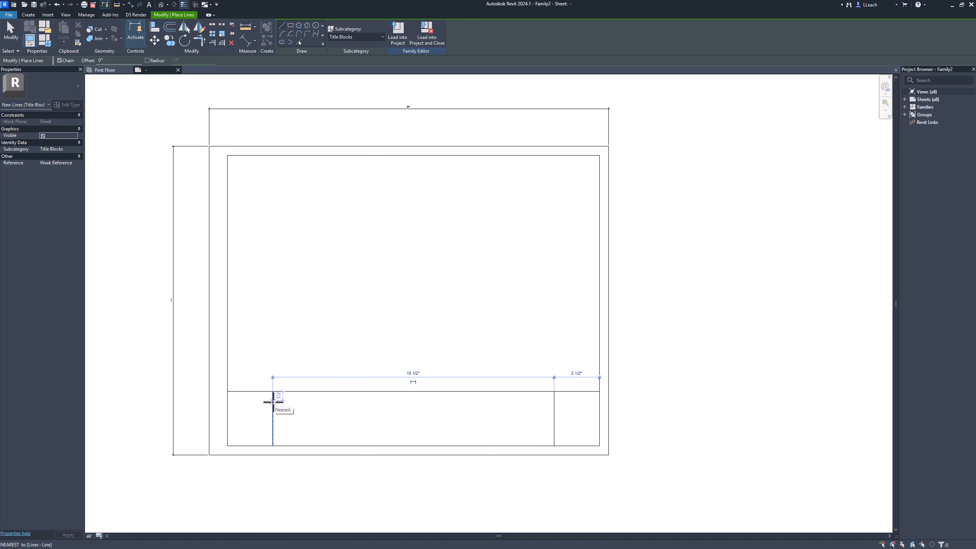
Draw a horizontal line between the dividers about 1/2 inch below the strip's top, and a full-height vertical line about 4 1/4 inches right of the left divider
{"action": "left_click", "coordinate": [273, 400]}
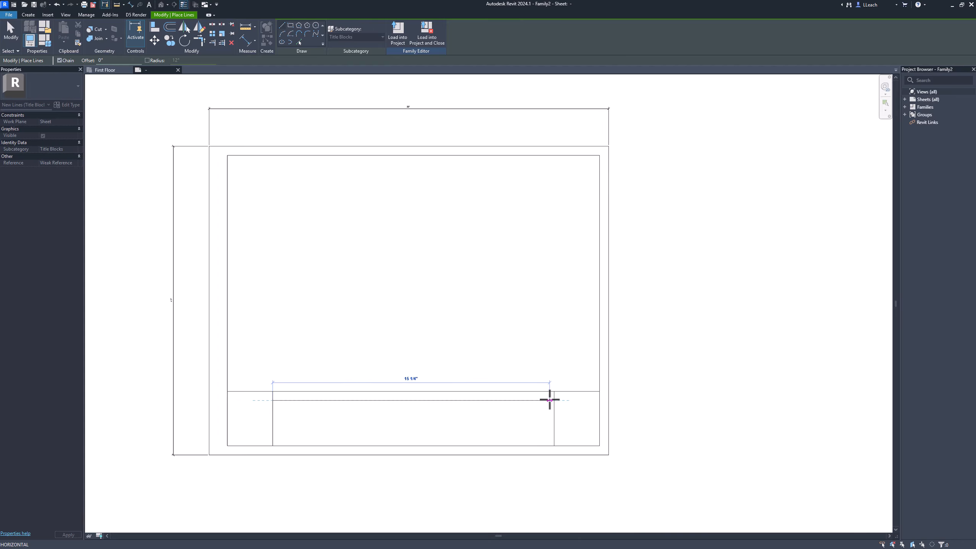
{"action": "left_click", "coordinate": [554, 400]}
{"action": "key", "text": "Escape"}
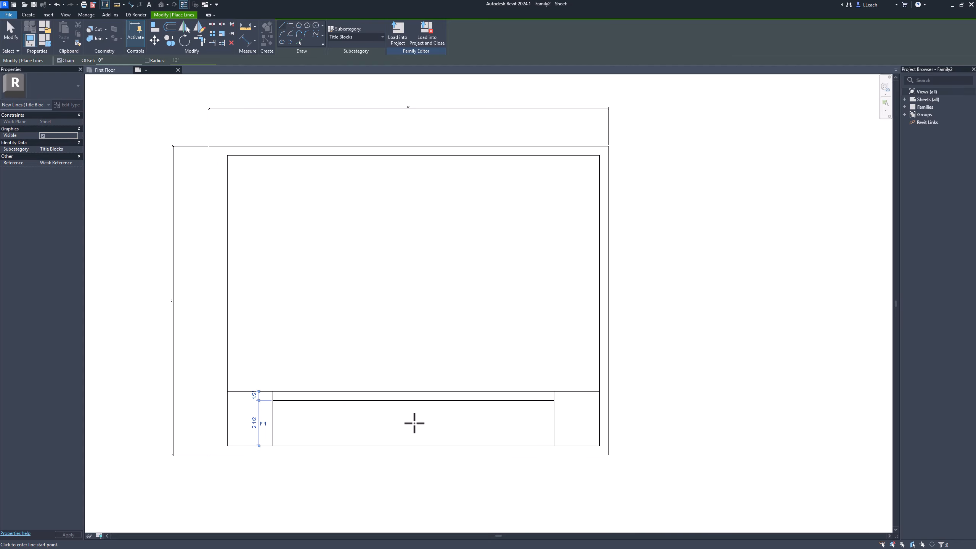
{"action": "left_click", "coordinate": [351, 392]}
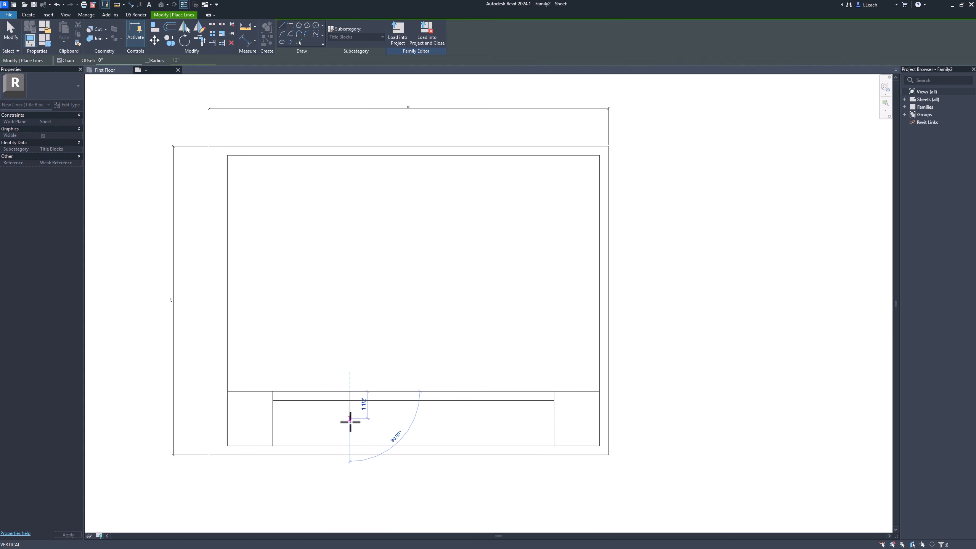
{"action": "left_click", "coordinate": [350, 445]}
{"action": "key", "text": "Escape"}
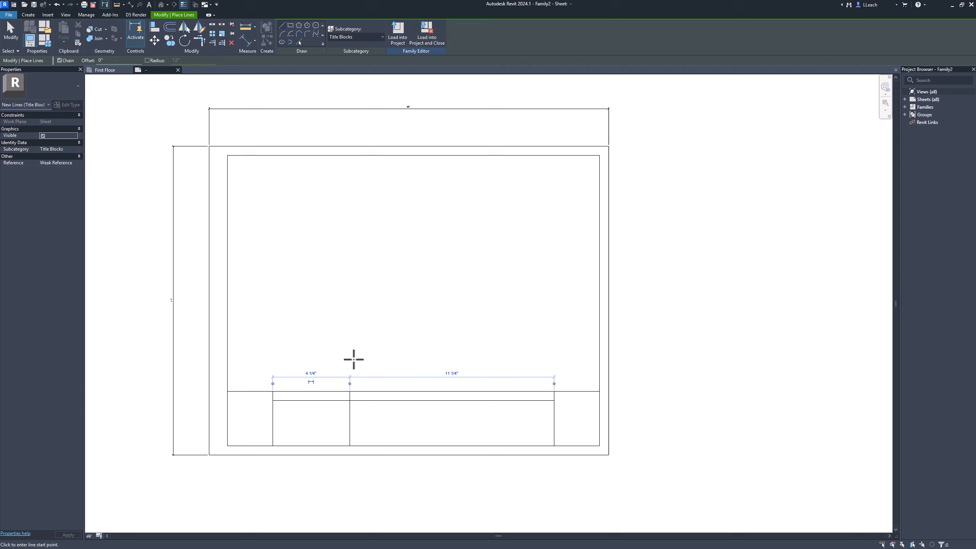
Draw two short horizontal lines across the 4 1/4-inch-wide cell, about 1/2 inch and 1 1/4 inches below the long inner horizontal line
{"action": "left_click", "coordinate": [274, 409]}
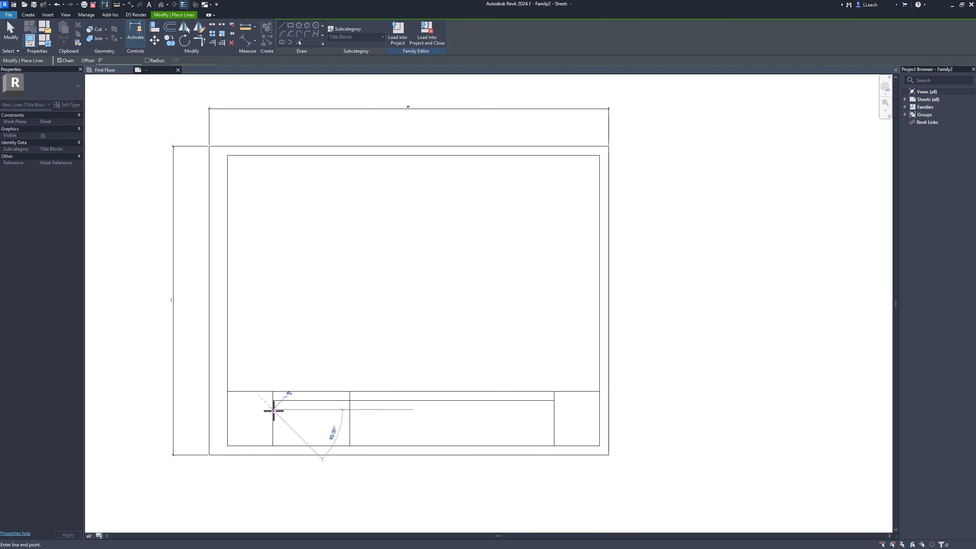
{"action": "left_click", "coordinate": [349, 409]}
{"action": "key", "text": "Escape"}
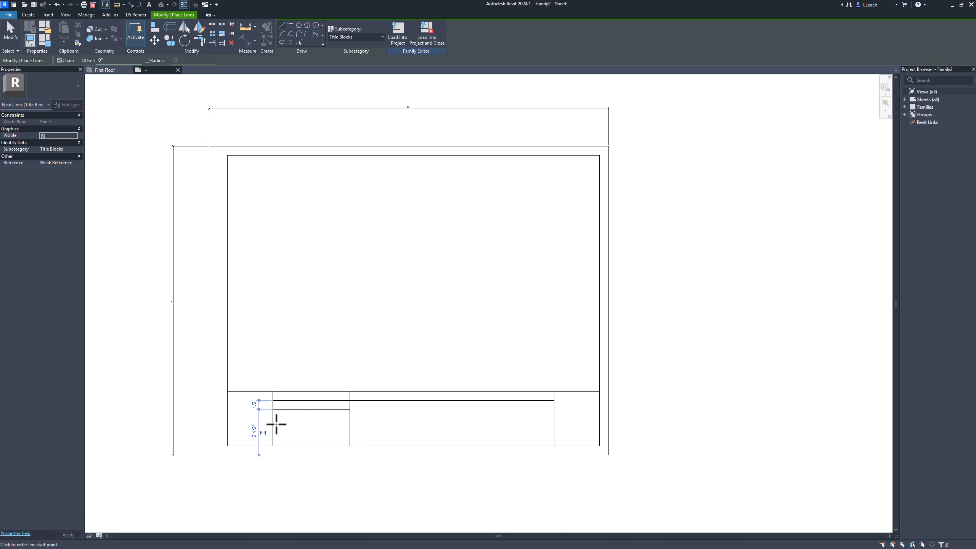
{"action": "left_click", "coordinate": [273, 423]}
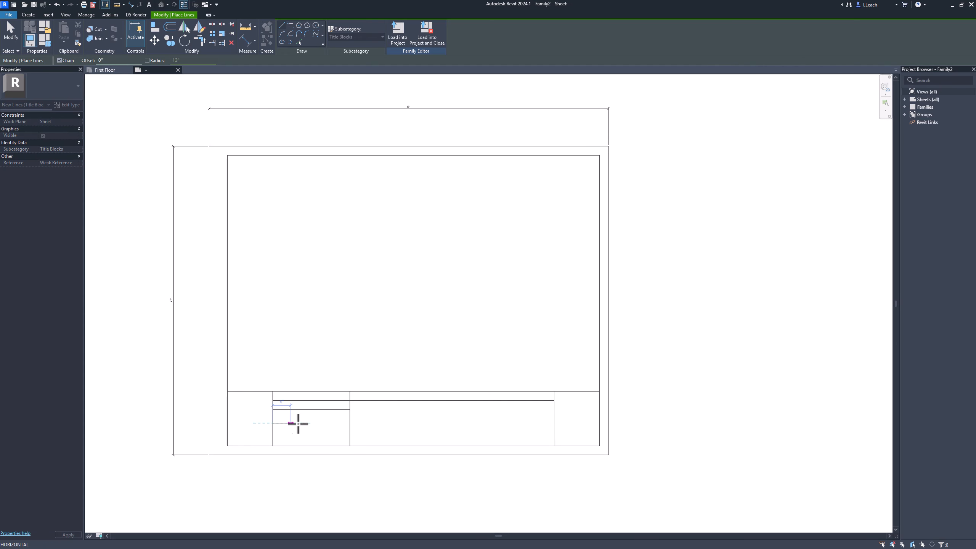
{"action": "left_click", "coordinate": [350, 423]}
{"action": "key", "text": "Escape"}
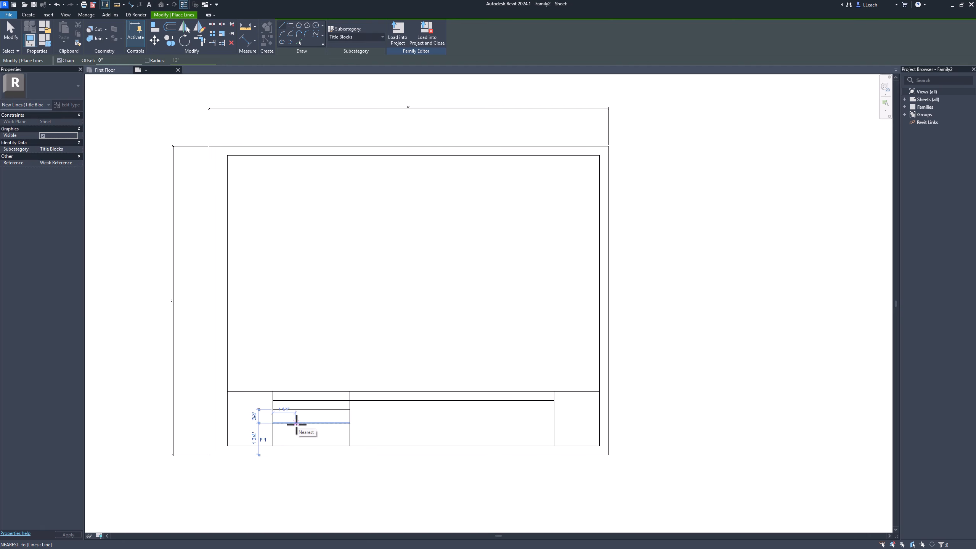
{"action": "scroll", "coordinate": [281, 386], "scroll_direction": "up", "scroll_amount": 1}
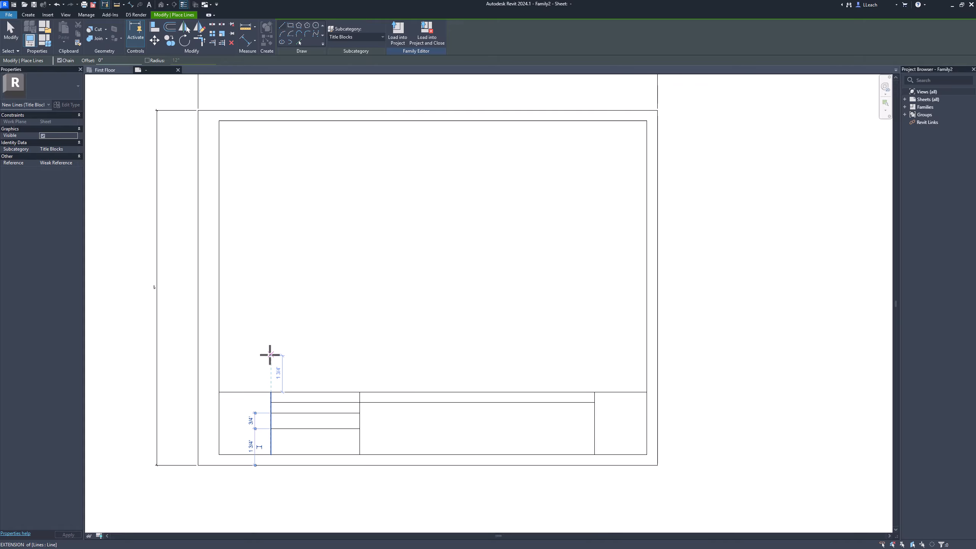
{"action": "left_click", "coordinate": [15, 35]}
Measure the lowest short horizontal line from the border's bottom edge and set that distance to 1/2 inch
{"action": "middle_click_drag", "start_coordinate": [351, 393], "coordinate": [341, 358]}
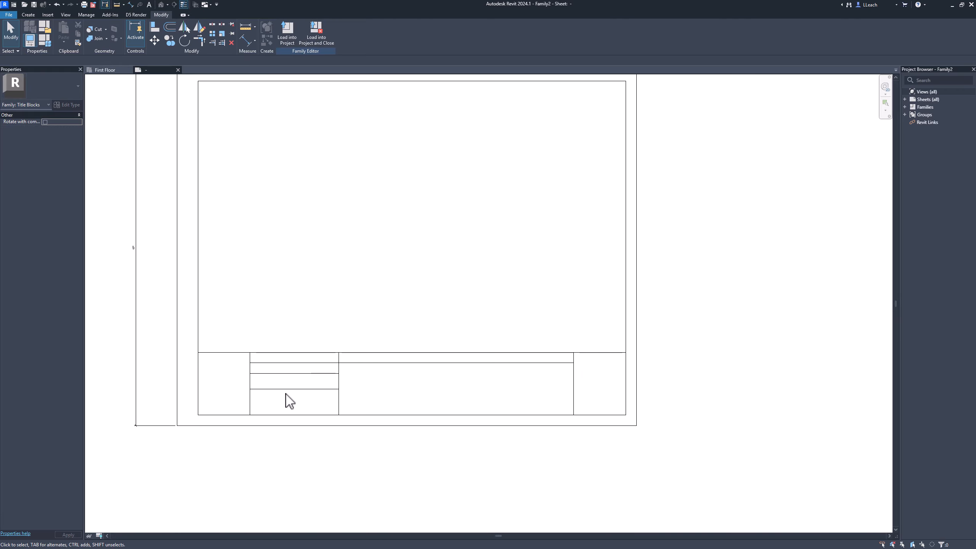
{"action": "scroll", "coordinate": [288, 401], "scroll_direction": "up", "scroll_amount": 1}
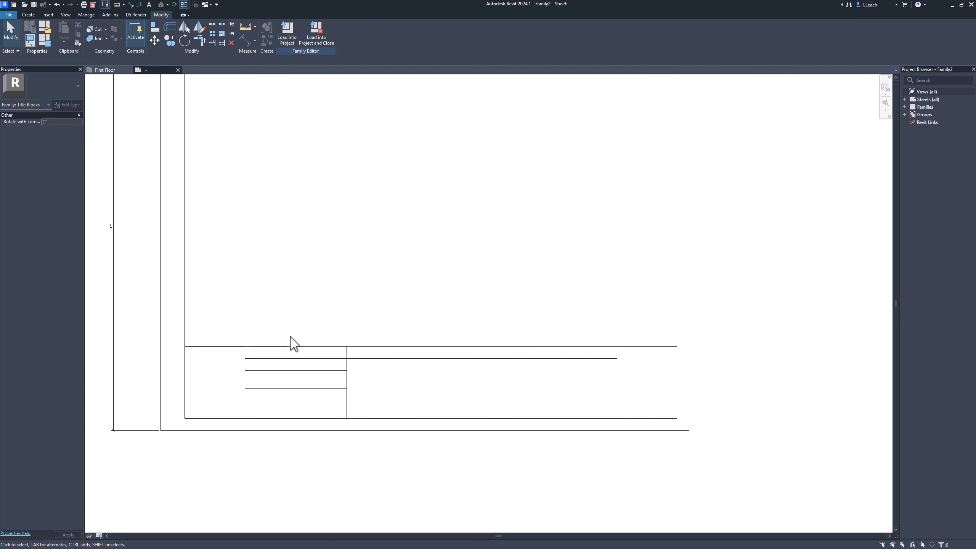
{"action": "left_click", "coordinate": [287, 388]}
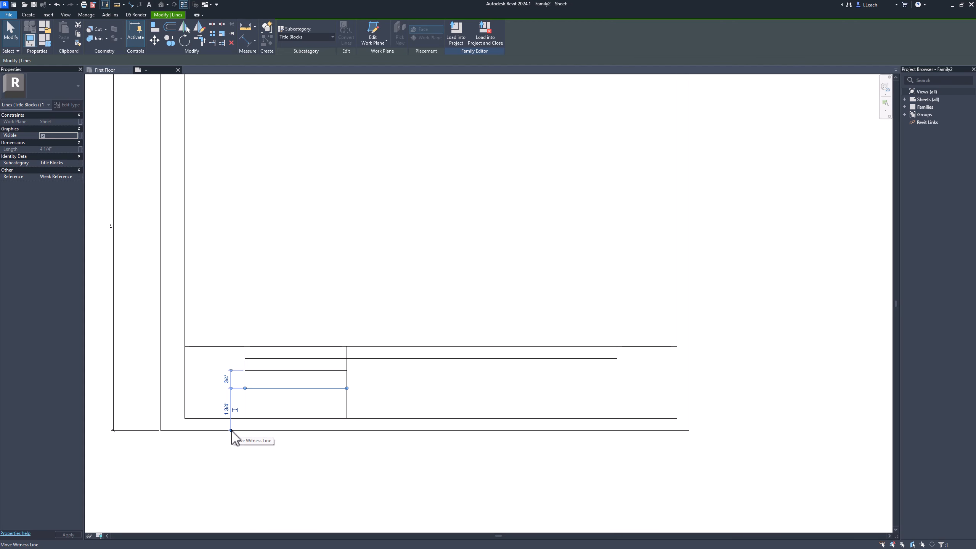
{"action": "left_click_drag", "start_coordinate": [231, 431], "coordinate": [232, 424]}
{"action": "scroll", "coordinate": [242, 402], "scroll_direction": "up", "scroll_amount": 1}
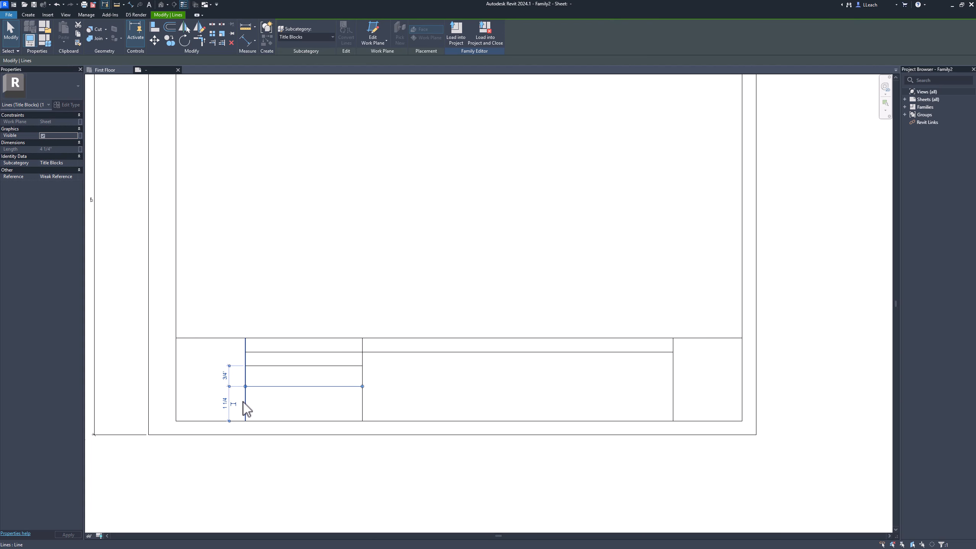
{"action": "scroll", "coordinate": [246, 410], "scroll_direction": "up", "scroll_amount": 1}
{"action": "left_click", "coordinate": [221, 404]}
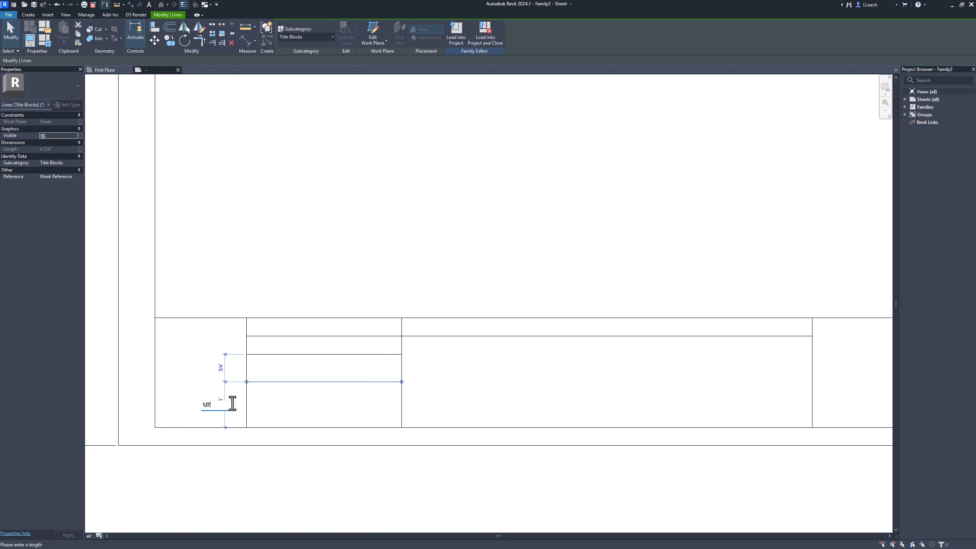
{"action": "key", "text": "Return"}
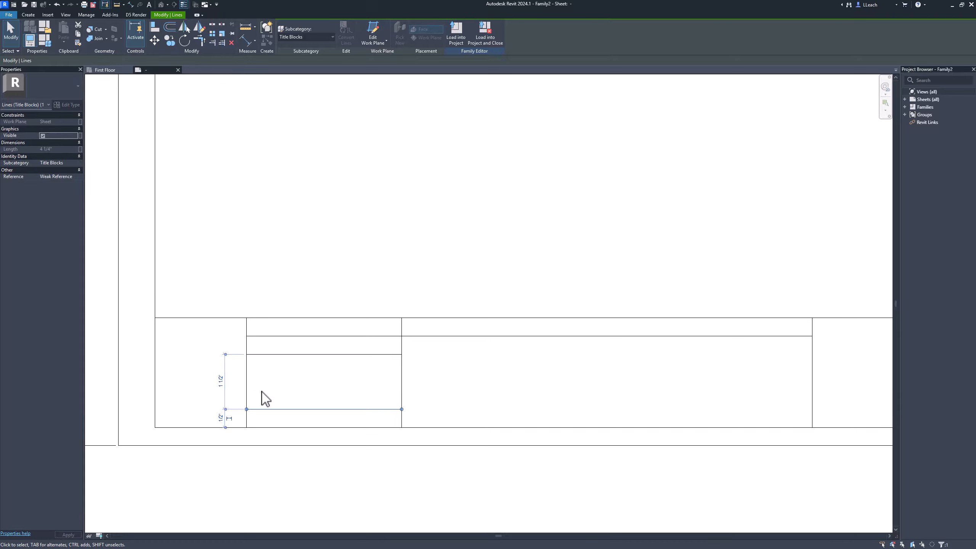
{"action": "left_click", "coordinate": [210, 386]}
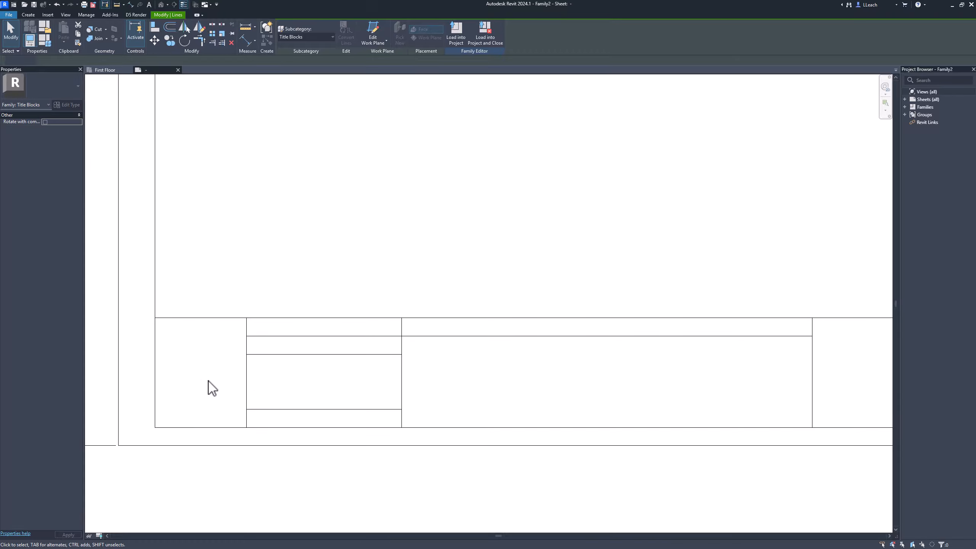
Set the upper short horizontal line 1/2 inch above the lower short line
{"action": "left_click", "coordinate": [277, 355]}
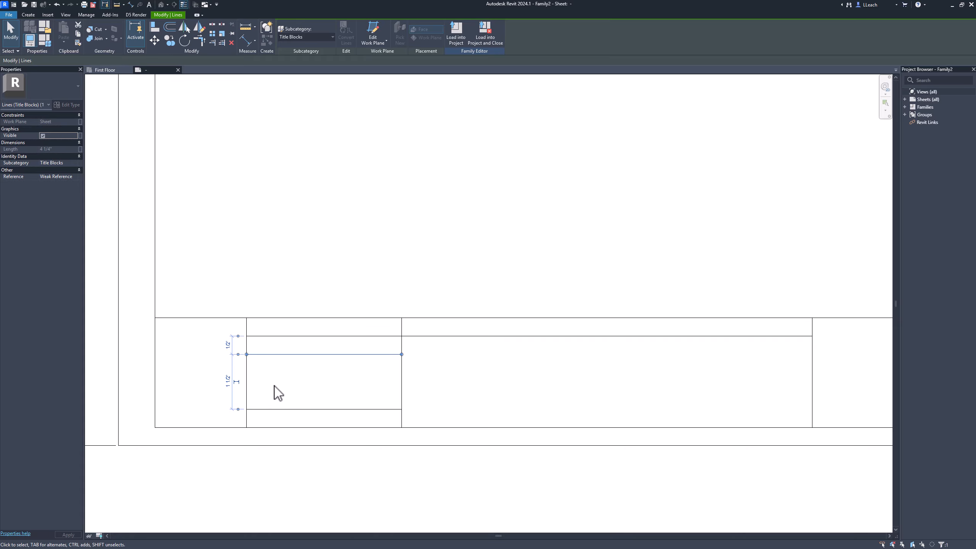
{"action": "left_click", "coordinate": [227, 381]}
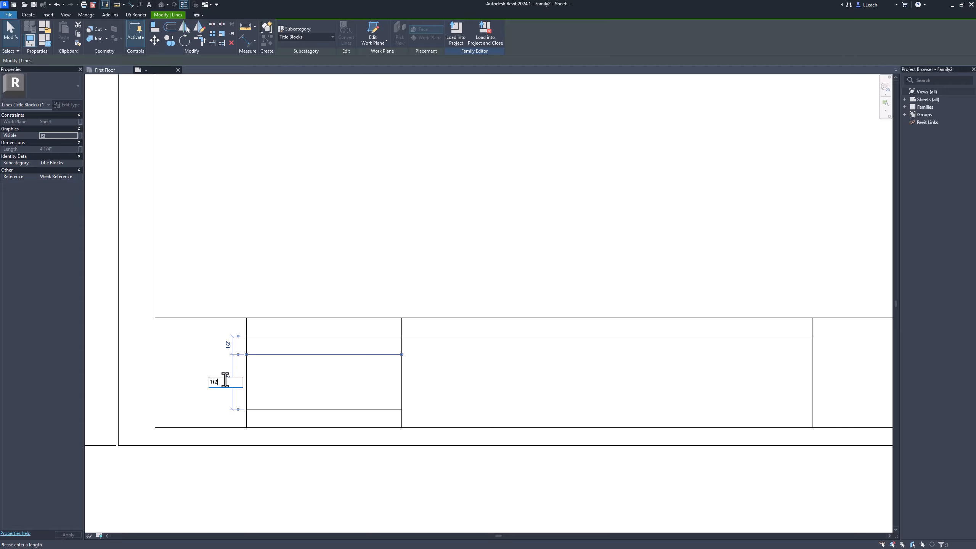
{"action": "key", "text": "Return"}
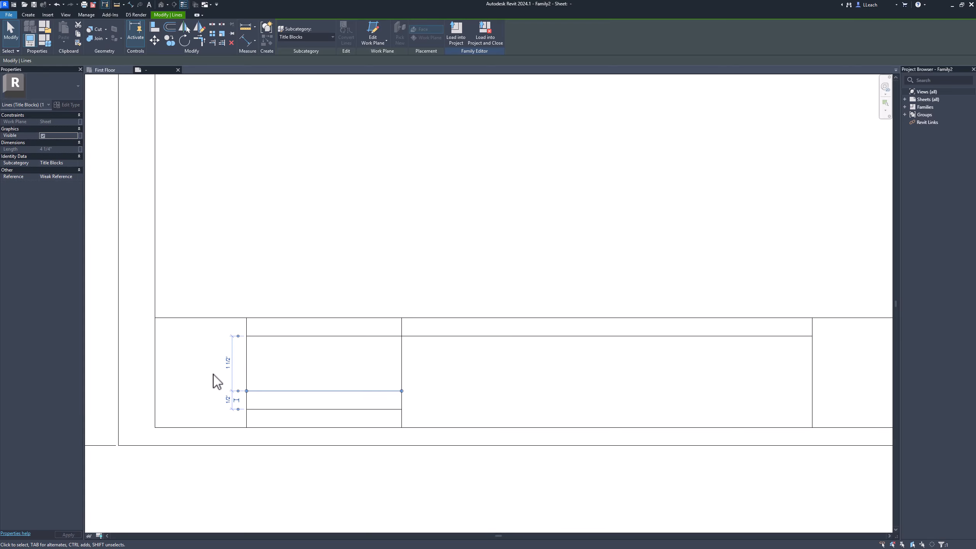
{"action": "left_click", "coordinate": [214, 380]}
Measure the long inner horizontal line from the upper short line and set that spacing to 1/2 inch
{"action": "left_click", "coordinate": [271, 336]}
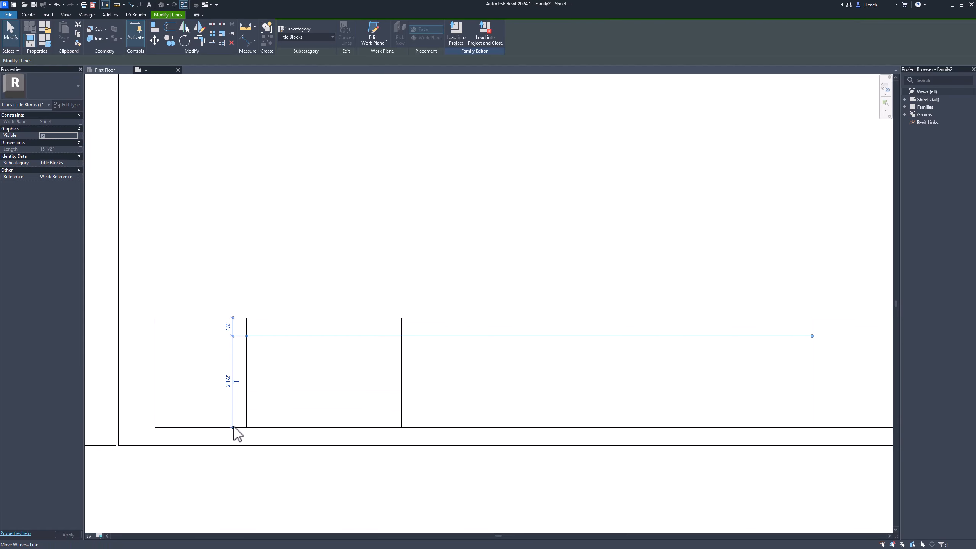
{"action": "left_click_drag", "start_coordinate": [233, 427], "coordinate": [256, 392]}
{"action": "left_click", "coordinate": [229, 365]}
{"action": "type", "text": "1/2\""}
{"action": "key", "text": "Return"}
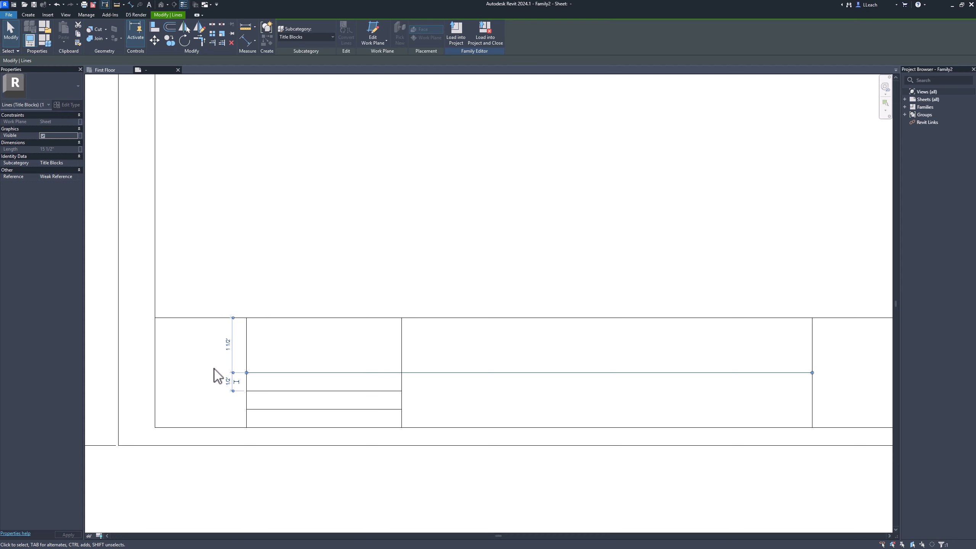
{"action": "left_click", "coordinate": [214, 368]}
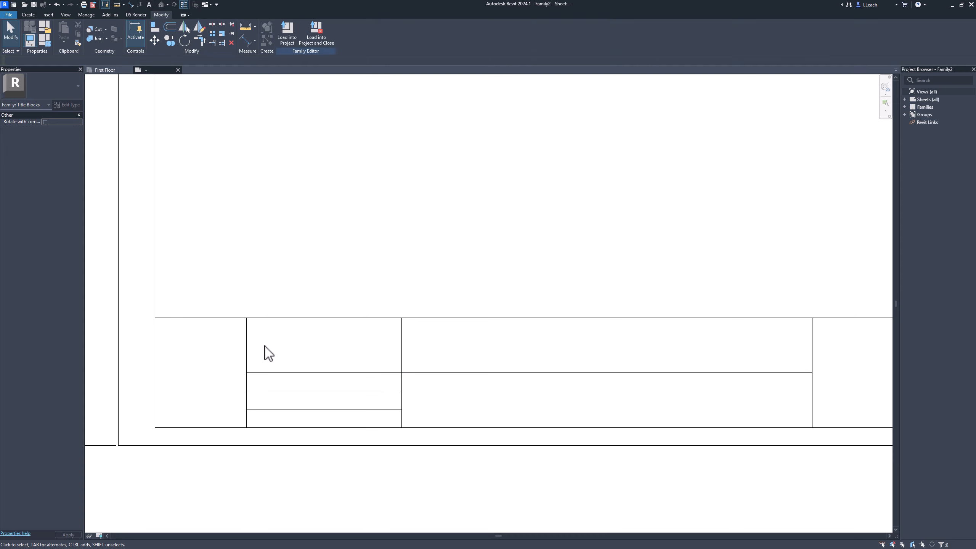
Measure the strip's top line from the border's bottom edge and set the strip height to 2 inches
{"action": "left_click", "coordinate": [294, 319]}
{"action": "middle_click_drag", "start_coordinate": [544, 349], "coordinate": [417, 324]}
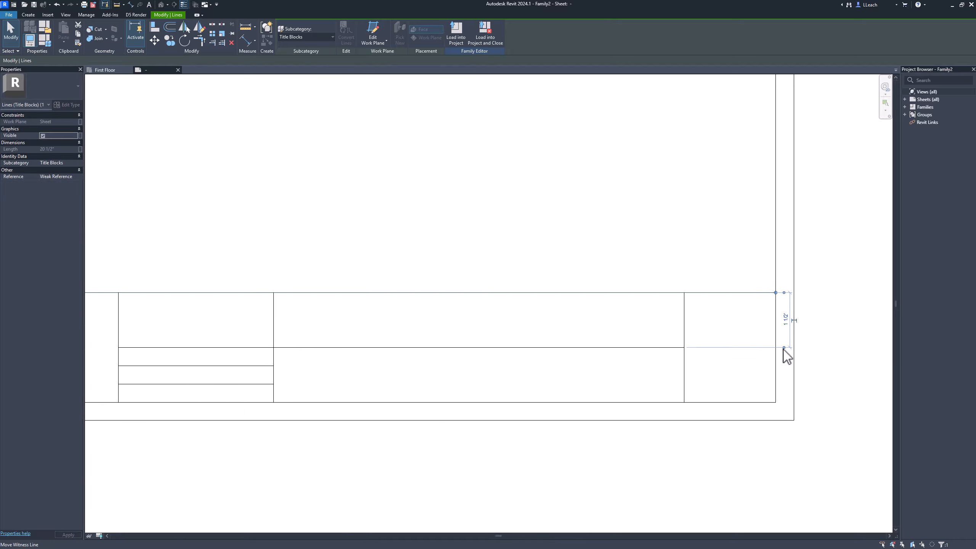
{"action": "left_click_drag", "start_coordinate": [785, 348], "coordinate": [759, 404]}
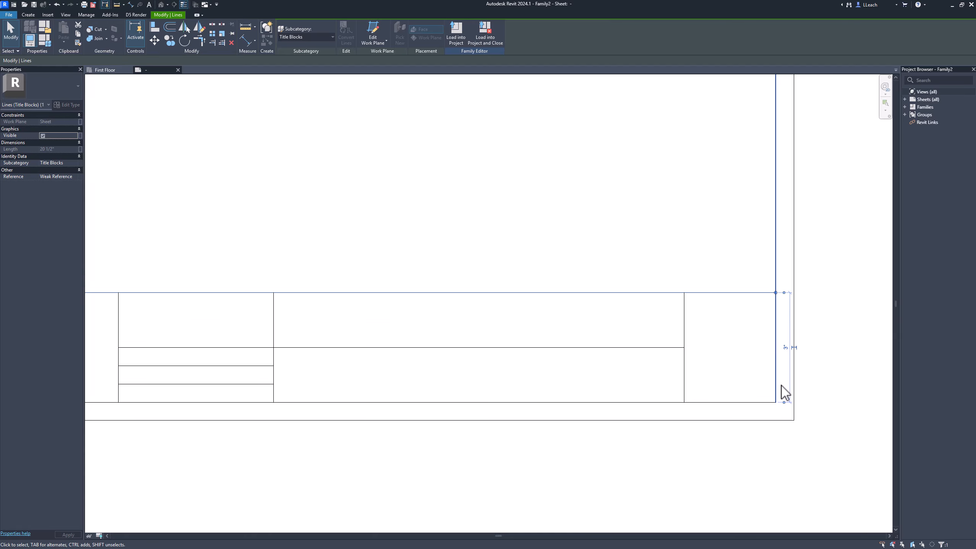
{"action": "left_click", "coordinate": [786, 348]}
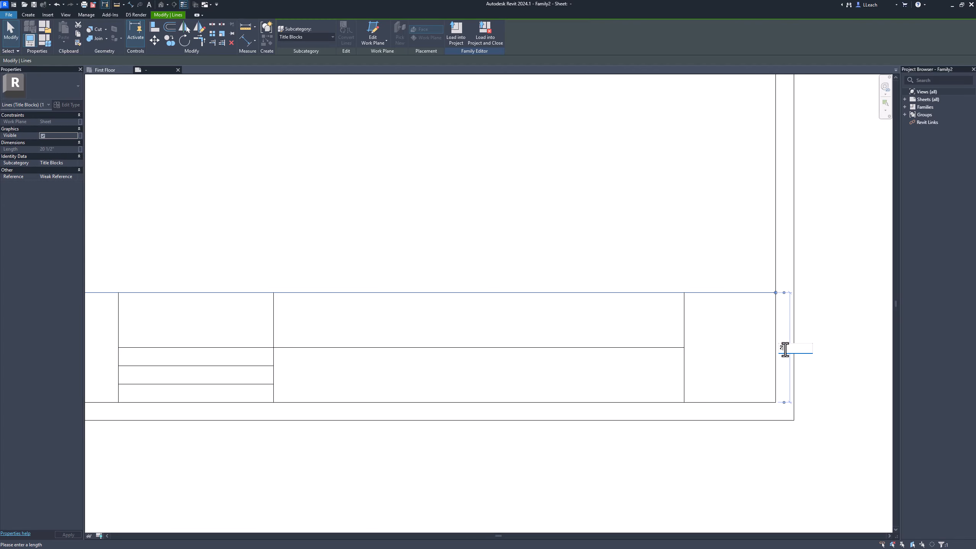
{"action": "type", "text": "2"}
{"action": "key", "text": "Return"}
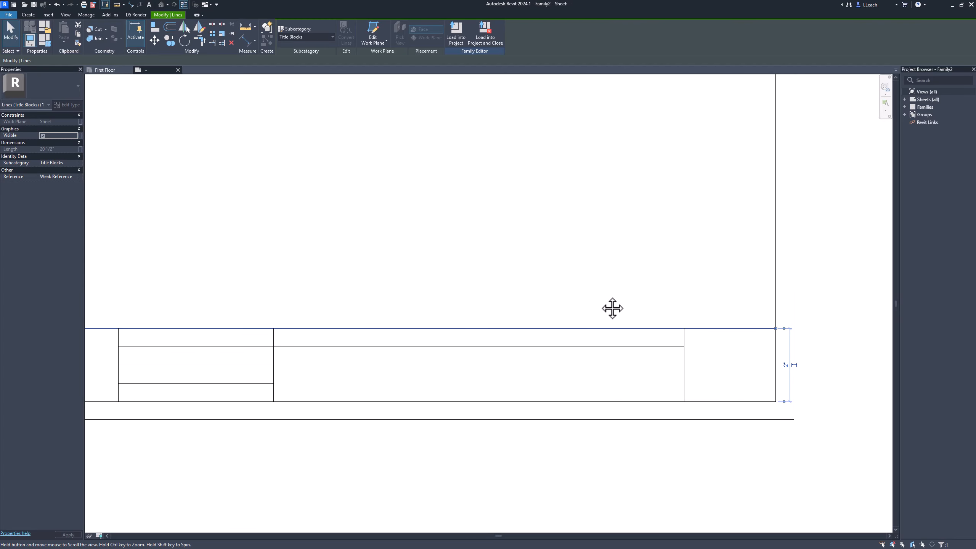
Set the leftmost vertical divider 2 inches from the border's left edge
{"action": "middle_click_drag", "start_coordinate": [612, 307], "coordinate": [635, 255]}
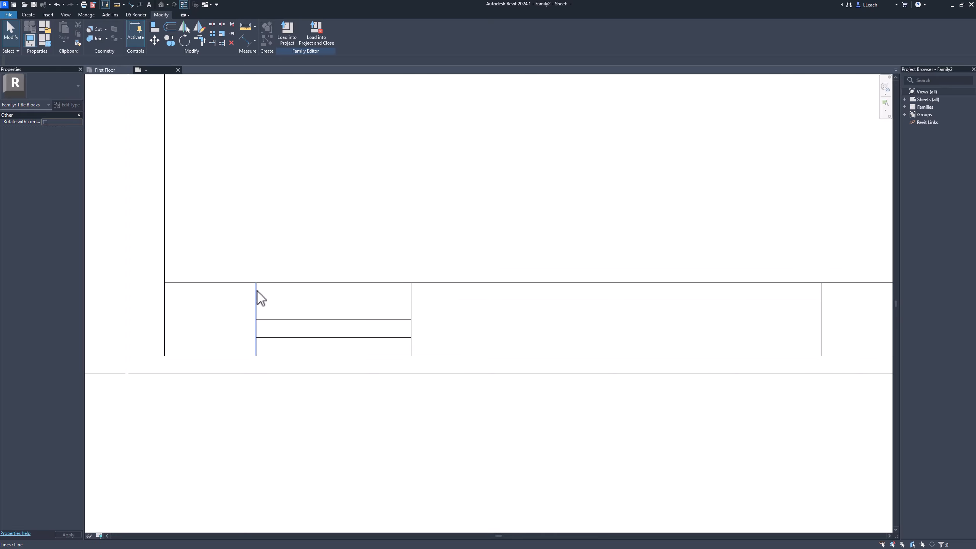
{"action": "left_click", "coordinate": [257, 296]}
{"action": "left_click", "coordinate": [211, 265]}
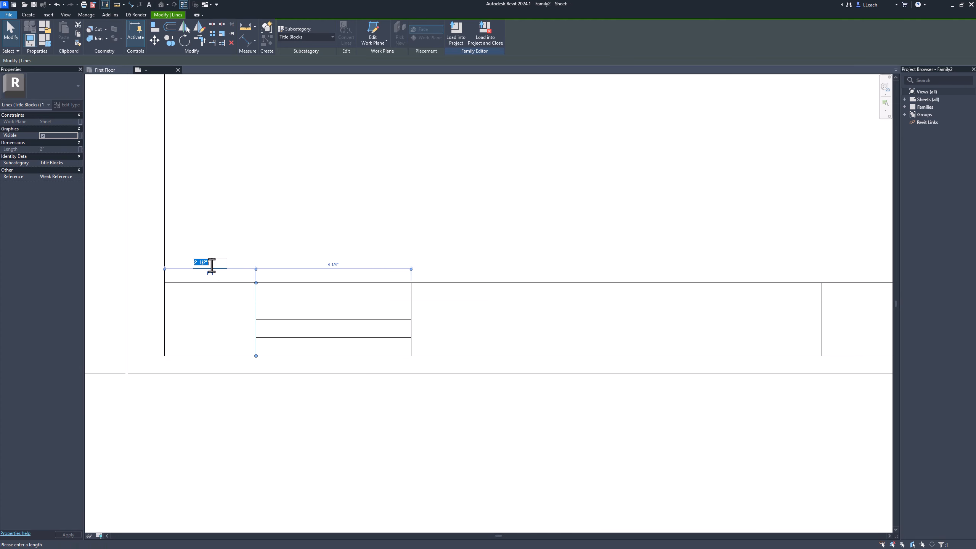
{"action": "key", "text": "Return"}
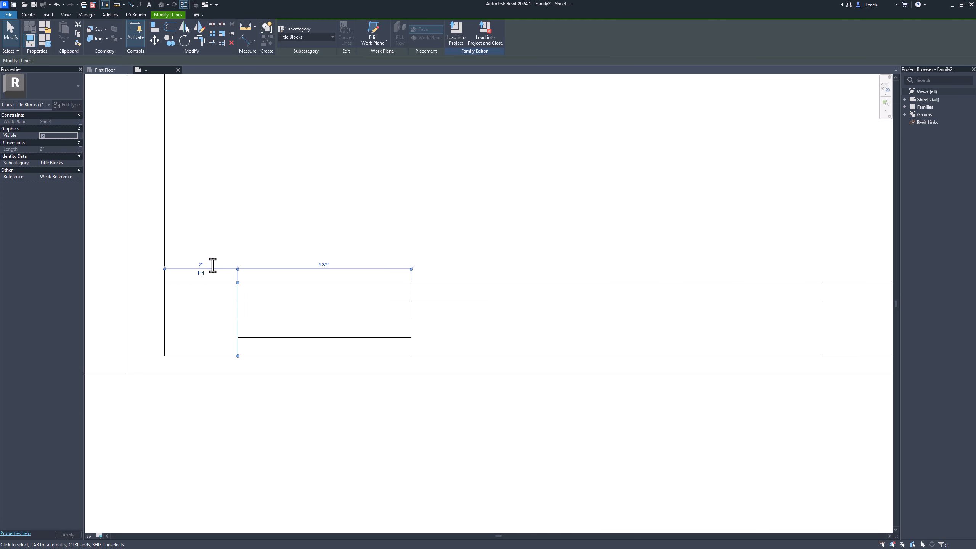
{"action": "left_click", "coordinate": [355, 251]}
Set the middle vertical divider 6 inches to the right of the leftmost divider
{"action": "left_click", "coordinate": [412, 296]}
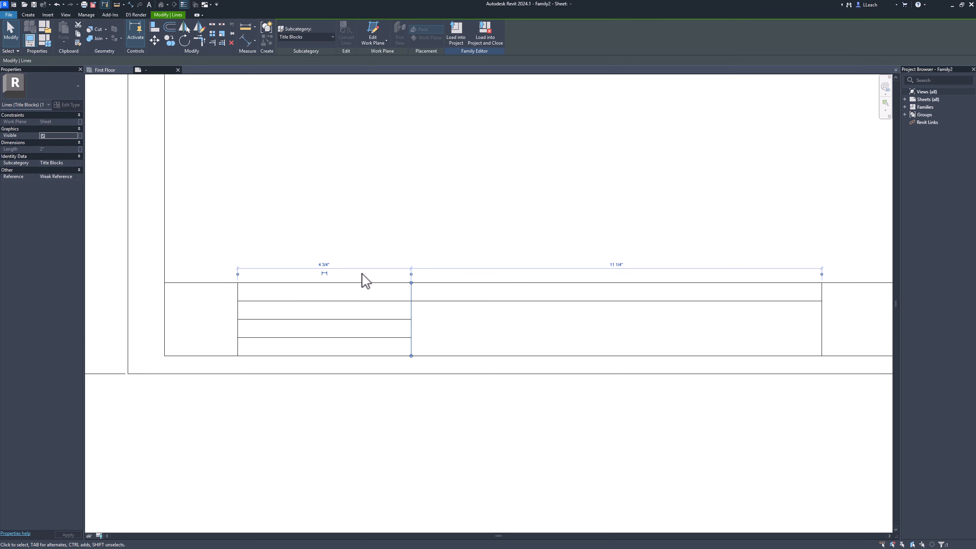
{"action": "left_click", "coordinate": [323, 263]}
{"action": "type", "text": "6"}
{"action": "key", "text": "Return"}
{"action": "middle_click_drag", "start_coordinate": [485, 235], "coordinate": [464, 235]}
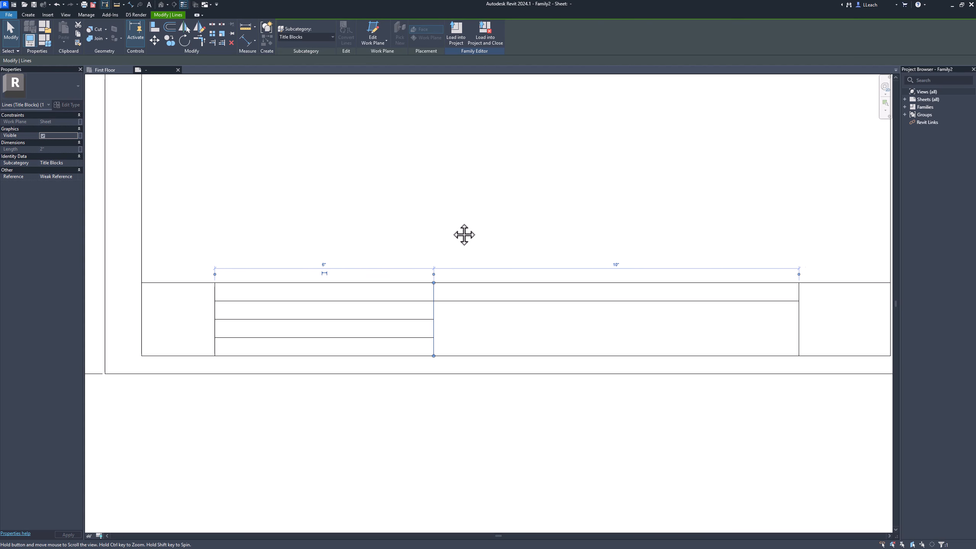
Set the rightmost vertical divider 2 inches from the border's right edge
{"action": "left_click", "coordinate": [538, 218]}
{"action": "middle_click_drag", "start_coordinate": [567, 225], "coordinate": [461, 226]}
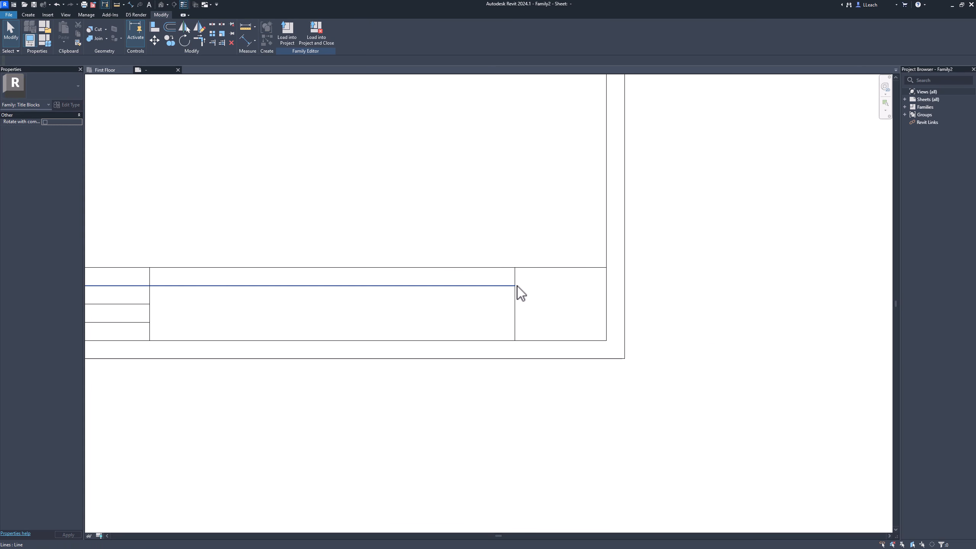
{"action": "left_click", "coordinate": [515, 299]}
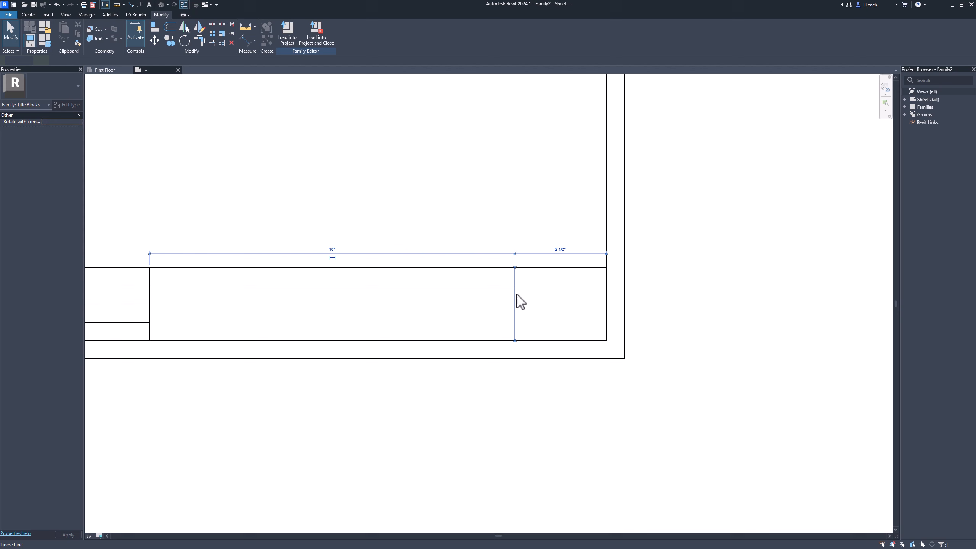
{"action": "left_click", "coordinate": [560, 250]}
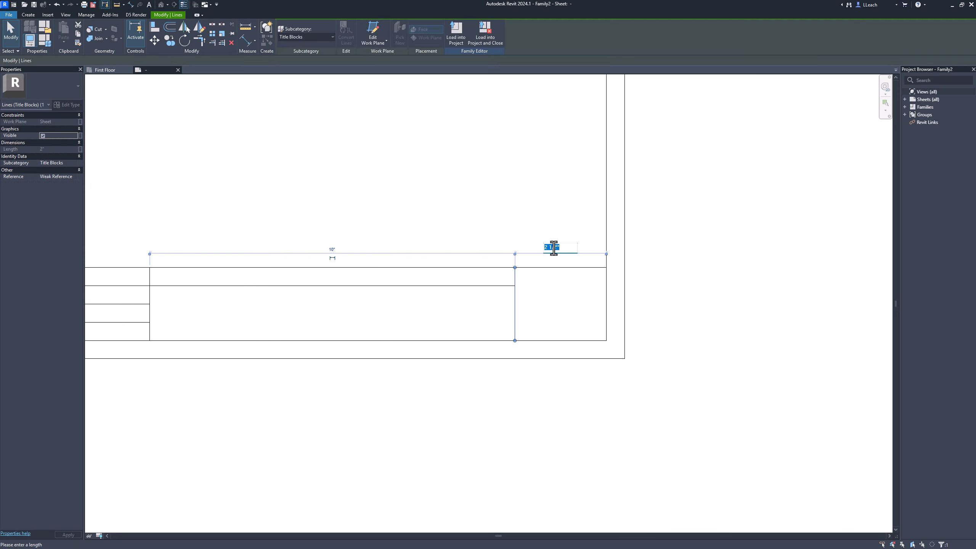
{"action": "key", "text": "Return"}
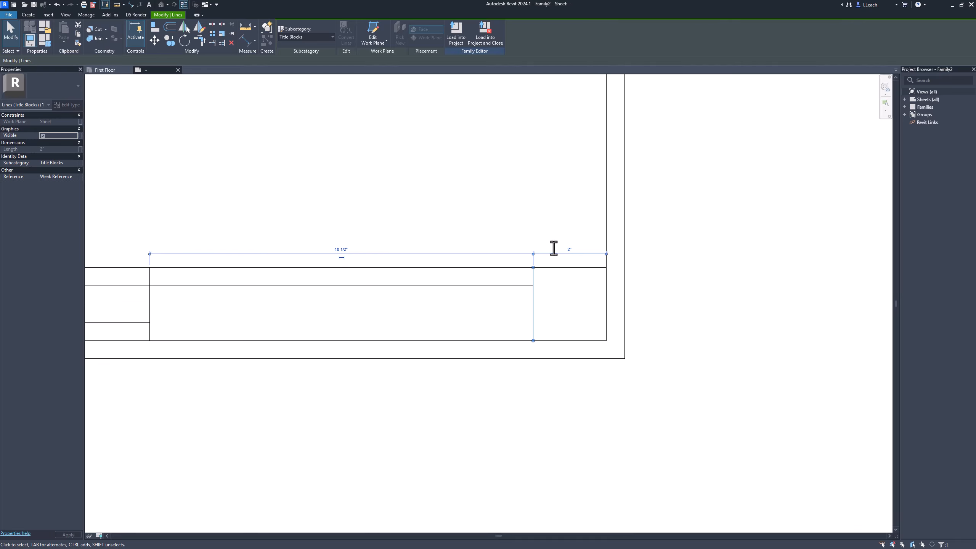
{"action": "key", "text": "Escape"}
Review the overall sheet layout and the cells of the information strip
{"action": "scroll", "coordinate": [441, 203], "scroll_direction": "down", "scroll_amount": 5}
{"action": "middle_click_drag", "start_coordinate": [457, 217], "coordinate": [533, 333]}
{"action": "middle_click_drag", "start_coordinate": [485, 294], "coordinate": [473, 314]}
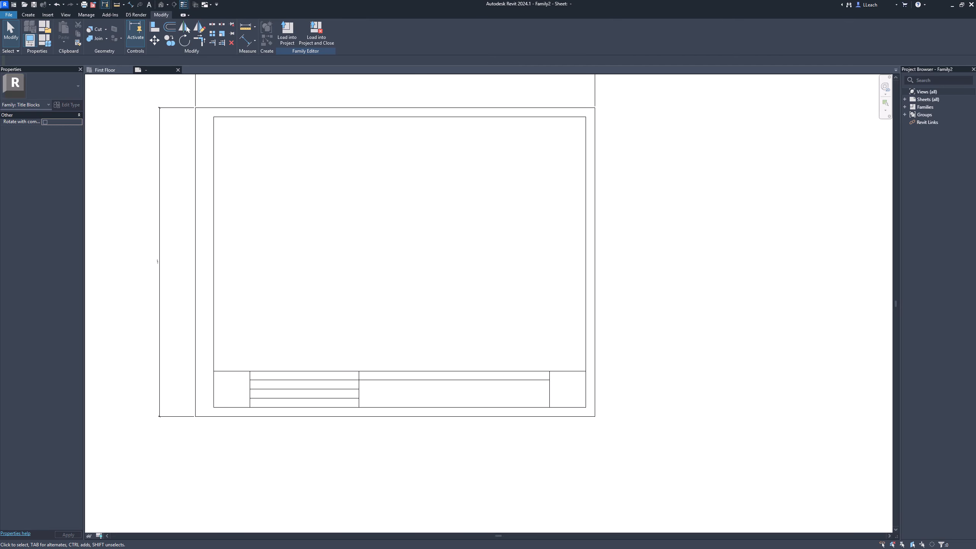
{"action": "middle_click_drag", "start_coordinate": [395, 109], "coordinate": [394, 127]}
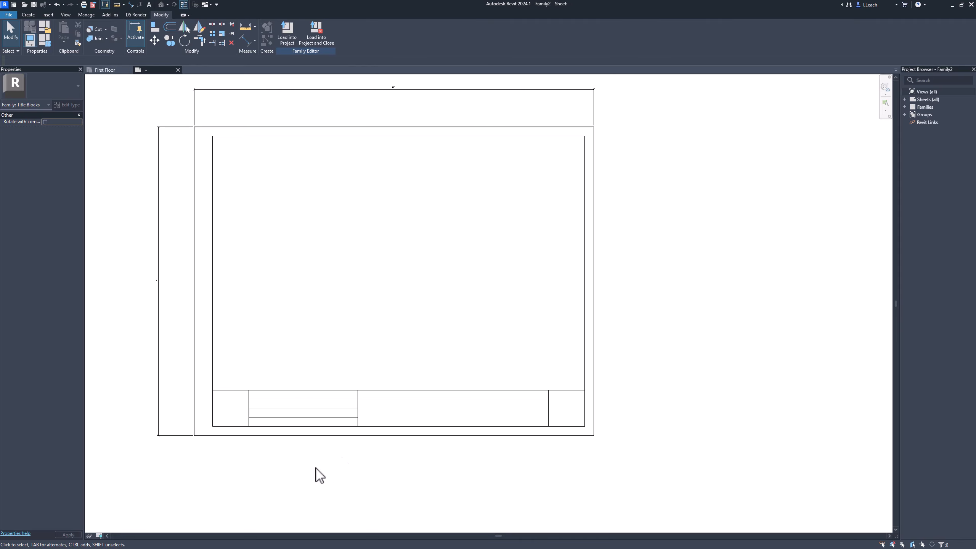
{"action": "mouse_move", "coordinate": [318, 348]}
{"action": "middle_mouse_down"}
{"action": "mouse_move", "coordinate": [319, 359]}
{"action": "mouse_move", "coordinate": [325, 354]}
{"action": "middle_mouse_up"}
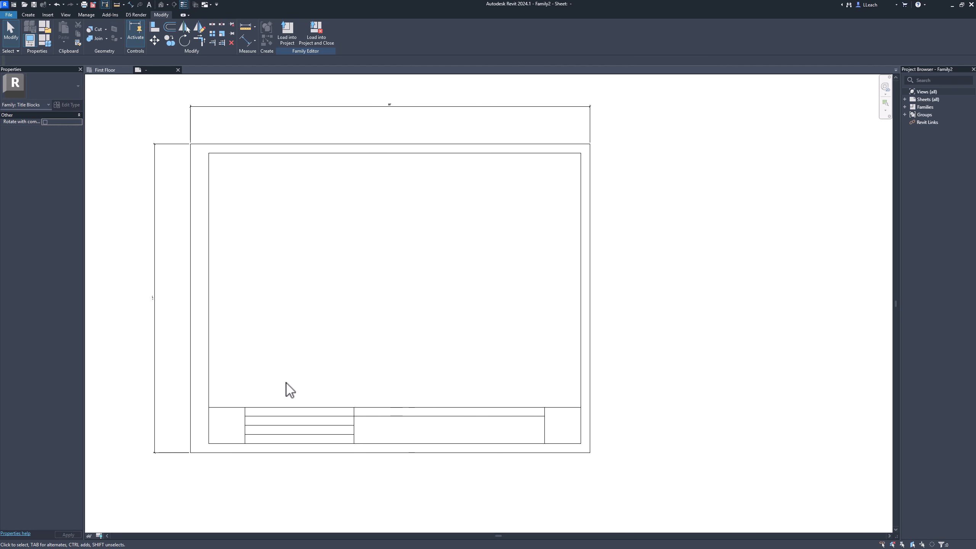
{"action": "scroll", "coordinate": [241, 429], "scroll_direction": "up", "scroll_amount": 2}
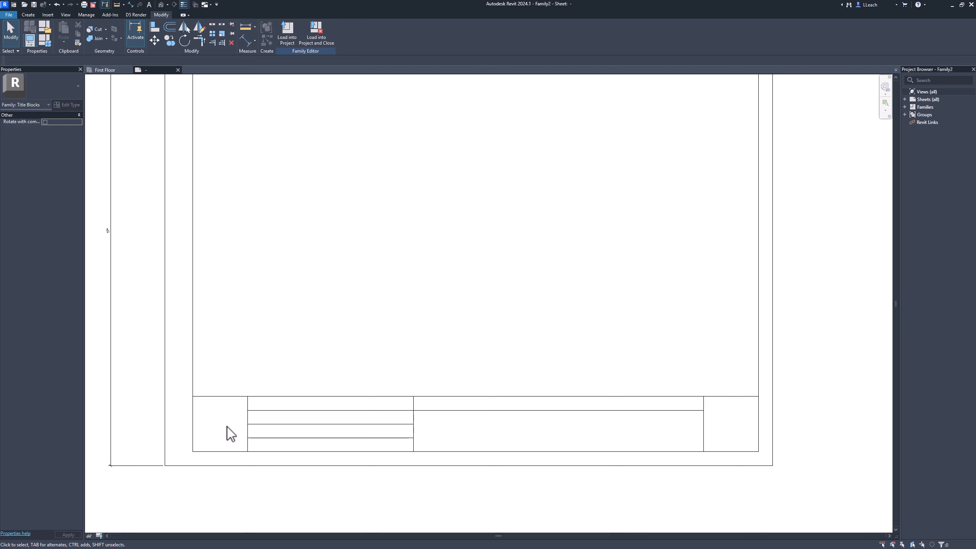
{"action": "scroll", "coordinate": [246, 352], "scroll_direction": "down", "scroll_amount": 4}
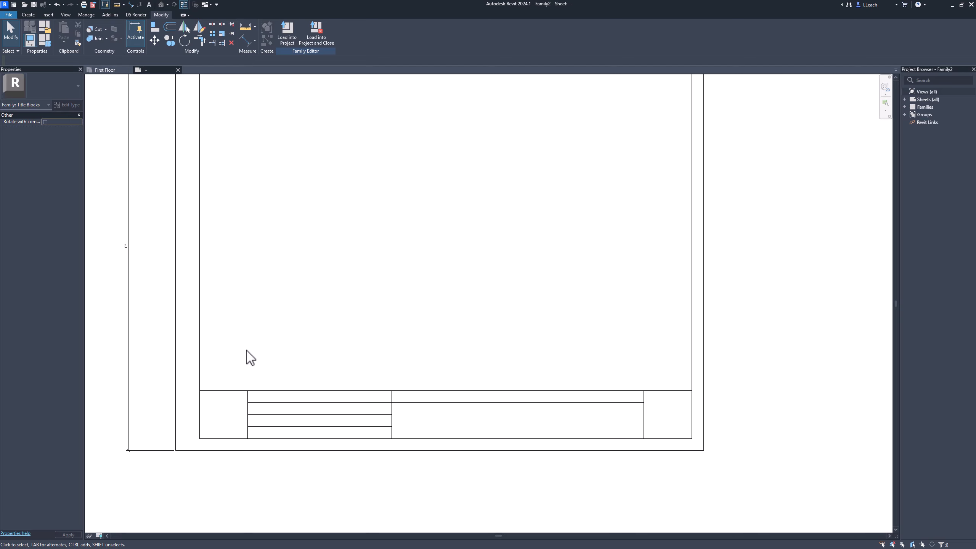
{"action": "mouse_move", "coordinate": [246, 352]}
{"action": "middle_mouse_down"}
{"action": "mouse_move", "coordinate": [245, 377]}
{"action": "mouse_move", "coordinate": [247, 366]}
{"action": "middle_mouse_up"}
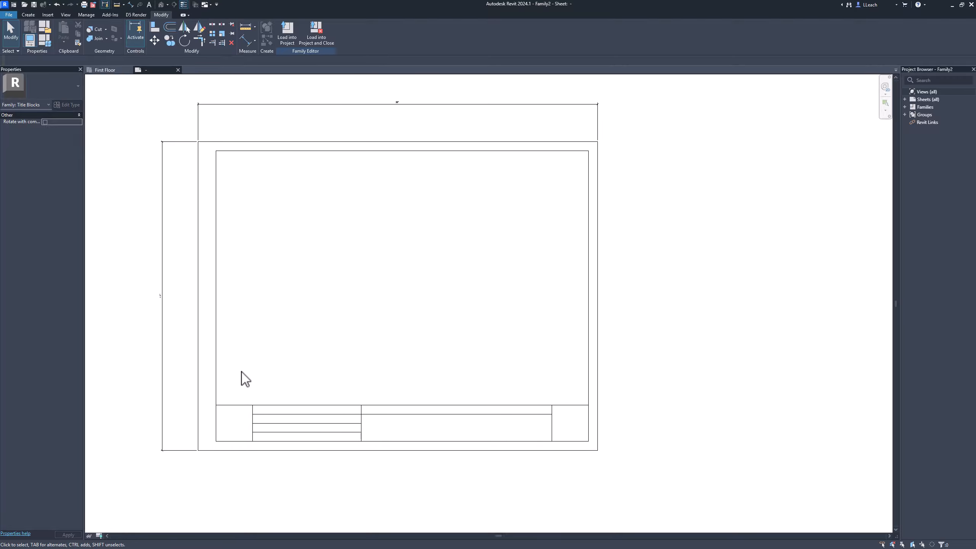
Import the samurai caricature image from the Downloads folder, using thumbnail view to find it
{"action": "left_click", "coordinate": [48, 15]}
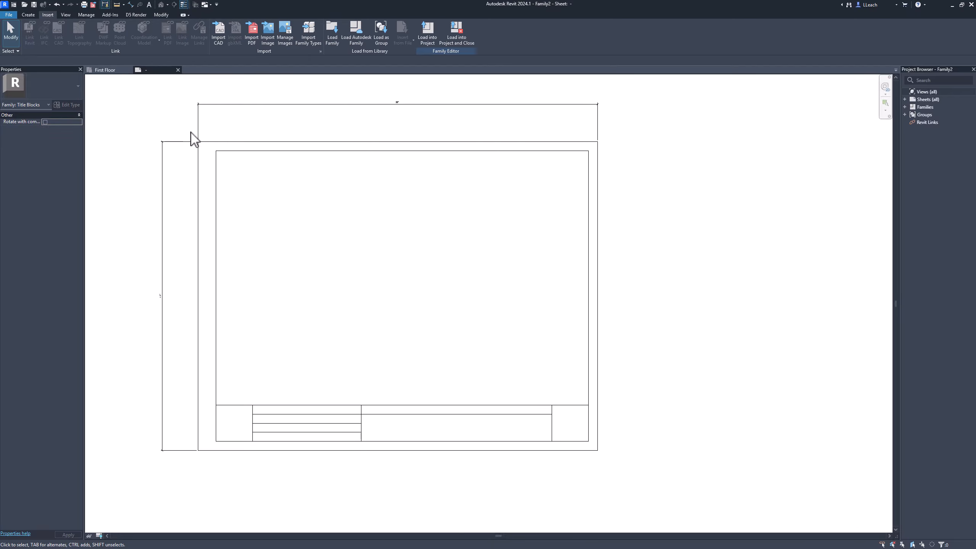
{"action": "left_click", "coordinate": [268, 35]}
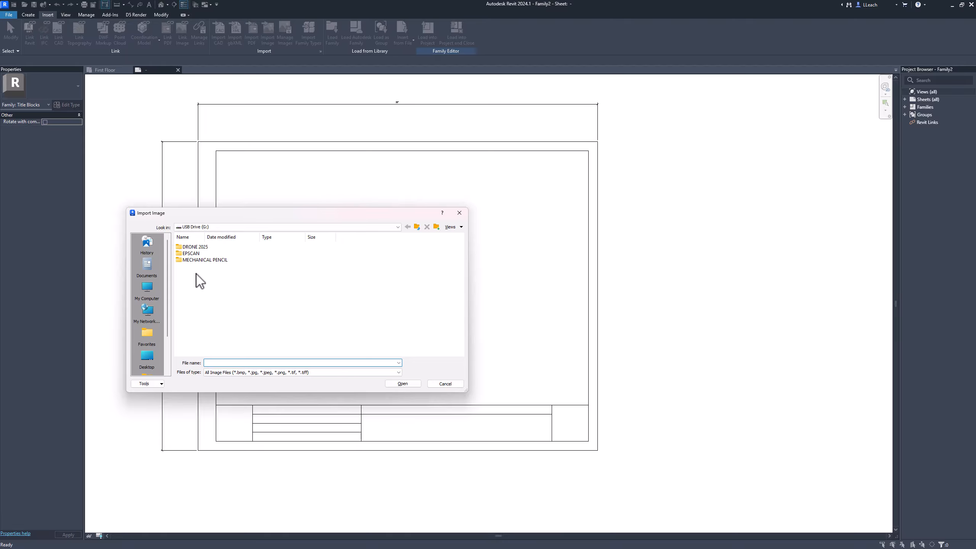
{"action": "left_click", "coordinate": [220, 227]}
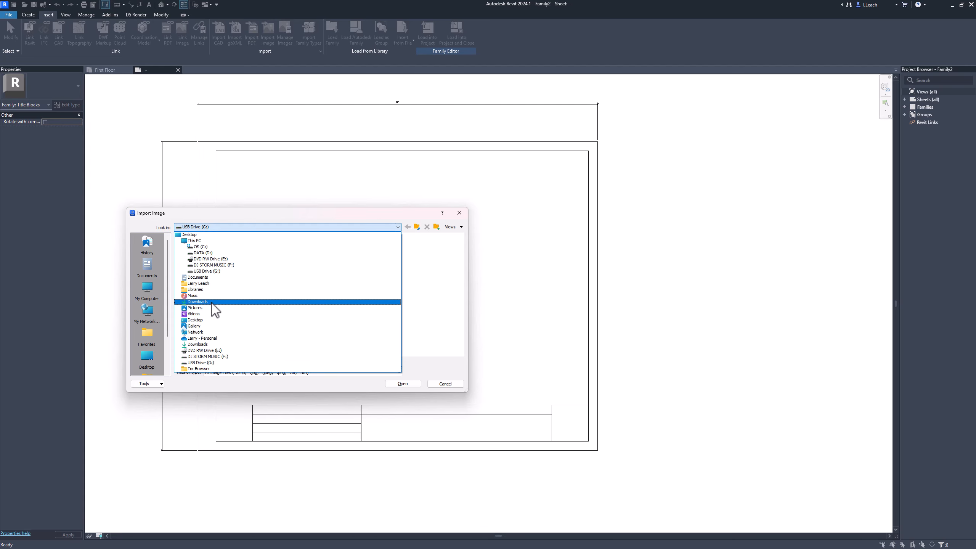
{"action": "left_click", "coordinate": [199, 302]}
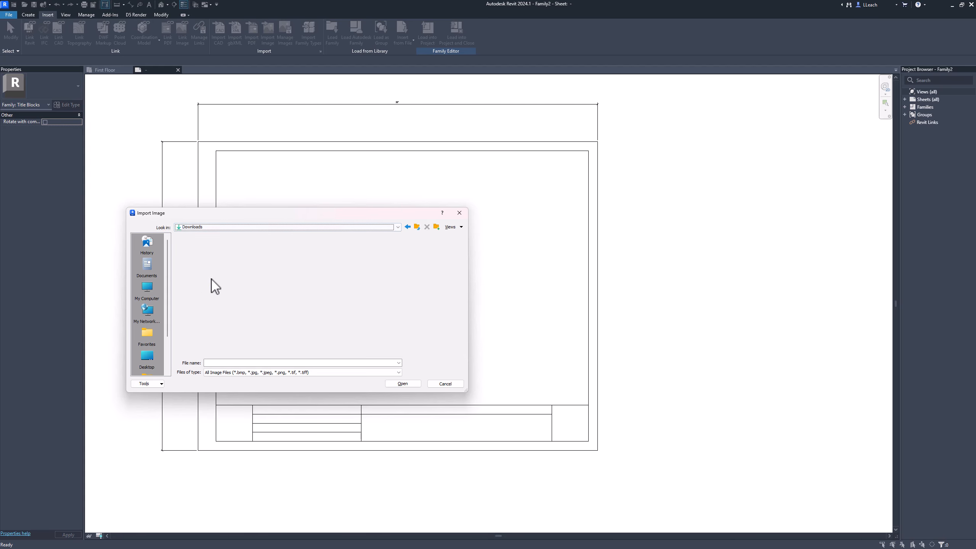
{"action": "left_click", "coordinate": [453, 227]}
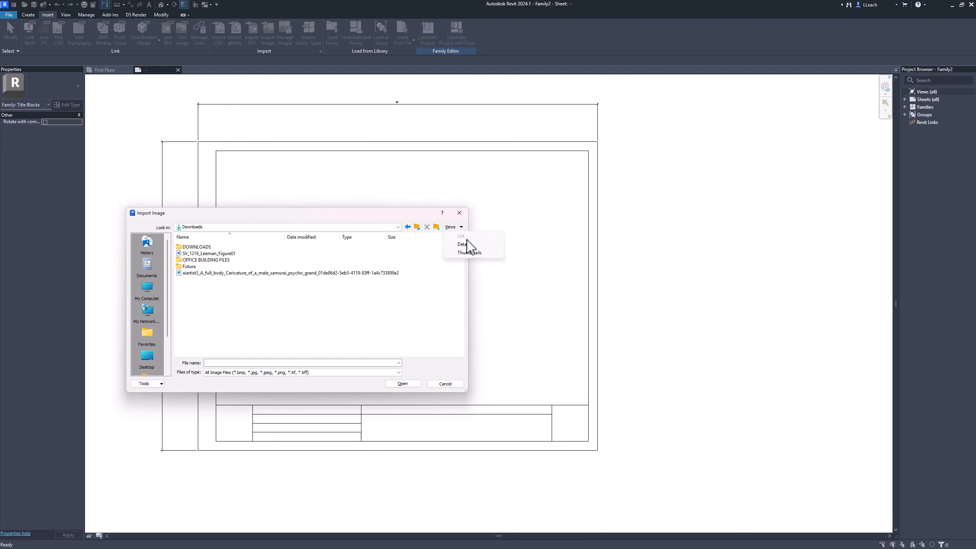
{"action": "left_click", "coordinate": [469, 253]}
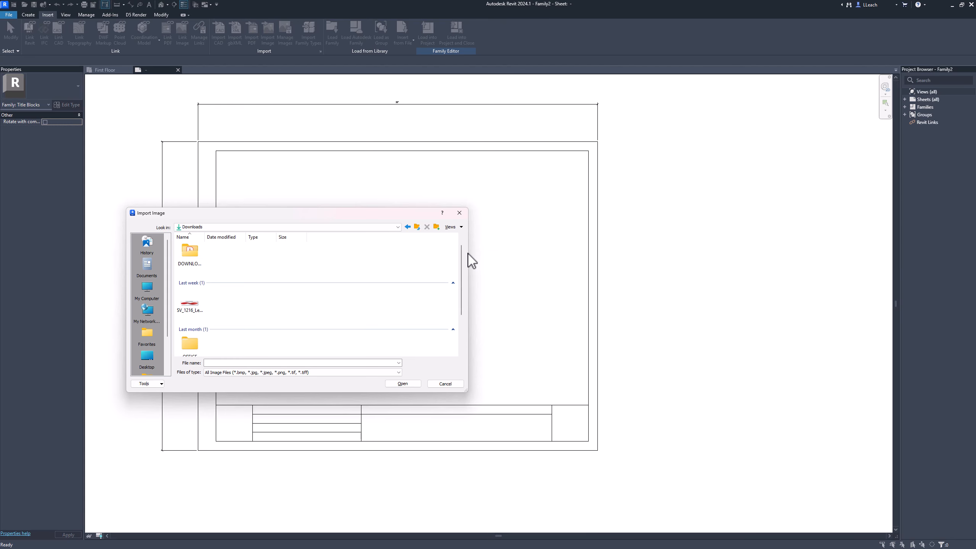
{"action": "scroll", "coordinate": [442, 289], "scroll_direction": "down", "scroll_amount": 2}
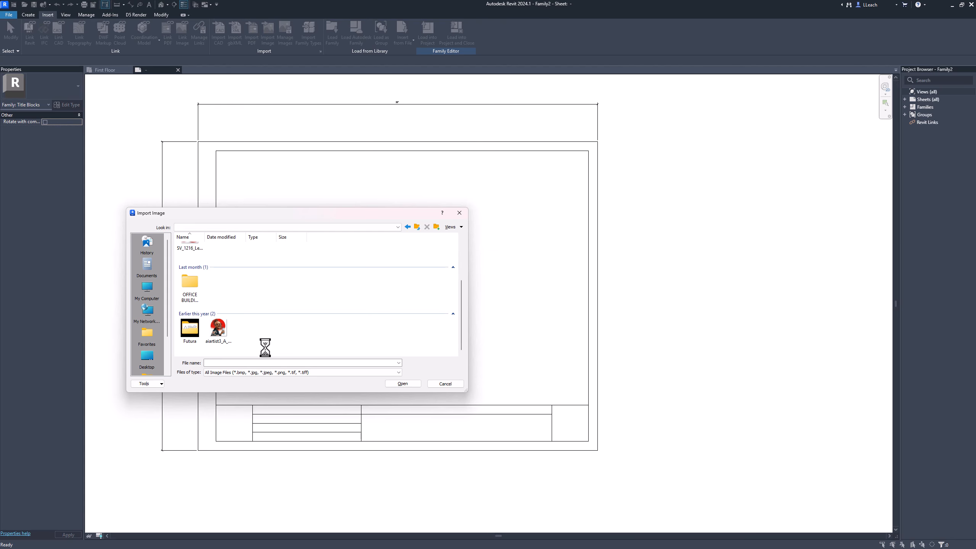
{"action": "left_click", "coordinate": [222, 331]}
{"action": "left_click", "coordinate": [402, 382]}
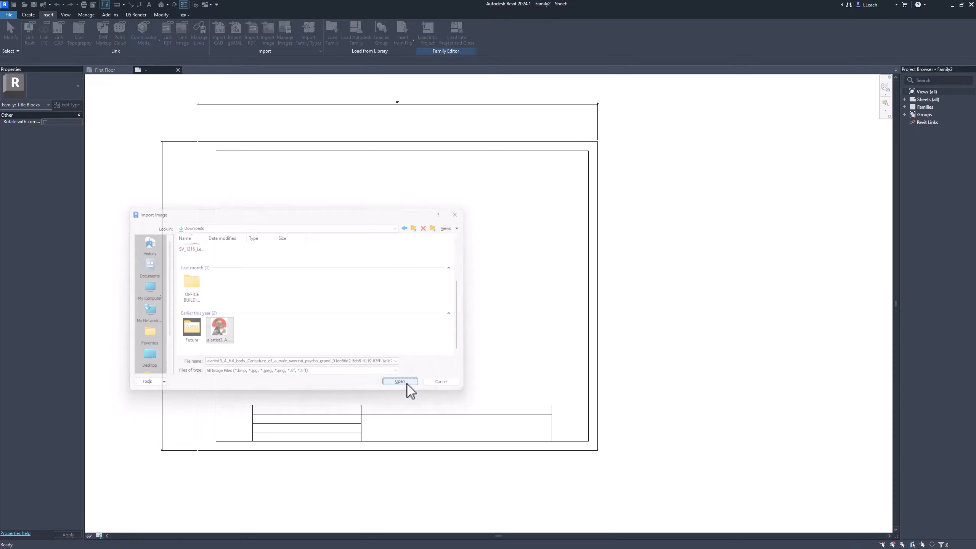
Place the imported caricature image over the sheet
{"action": "scroll", "coordinate": [386, 310], "scroll_direction": "up", "scroll_amount": 1}
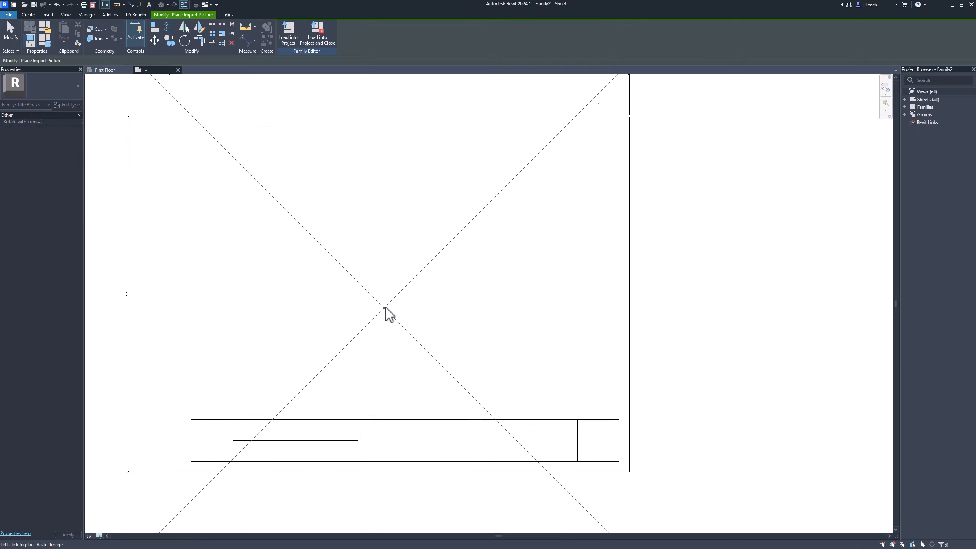
{"action": "scroll", "coordinate": [386, 309], "scroll_direction": "up", "scroll_amount": 1}
{"action": "scroll", "coordinate": [387, 307], "scroll_direction": "down", "scroll_amount": 3}
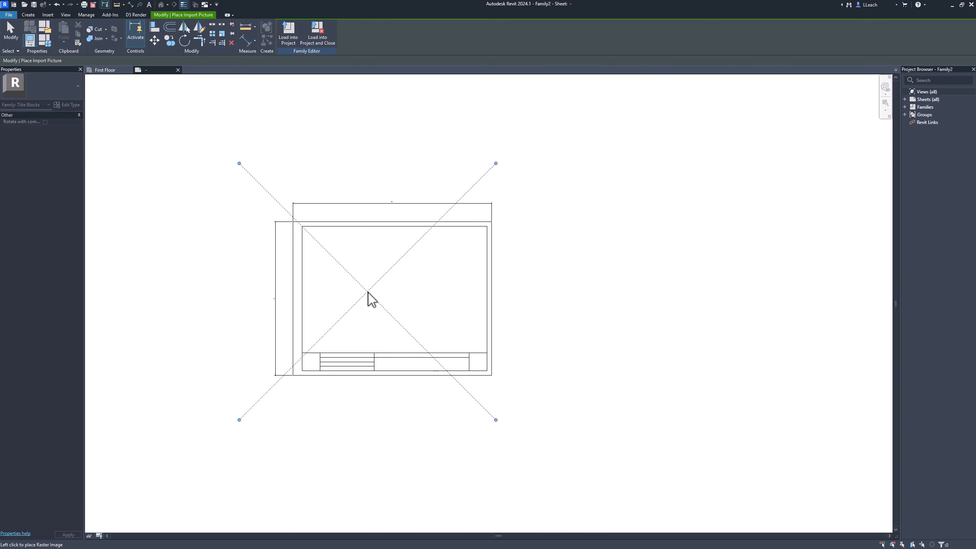
{"action": "left_click", "coordinate": [359, 311]}
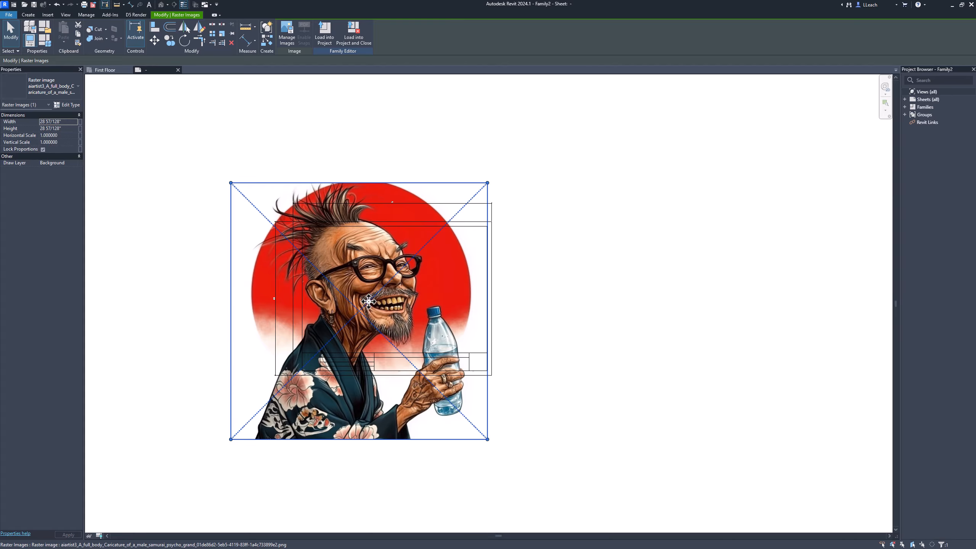
Move the image so its lower-left corner sits near the border's lower-left corner
{"action": "left_click_drag", "start_coordinate": [341, 323], "coordinate": [411, 240]}
{"action": "scroll", "coordinate": [310, 343], "scroll_direction": "up", "scroll_amount": 2}
{"action": "scroll", "coordinate": [312, 342], "scroll_direction": "up", "scroll_amount": 5}
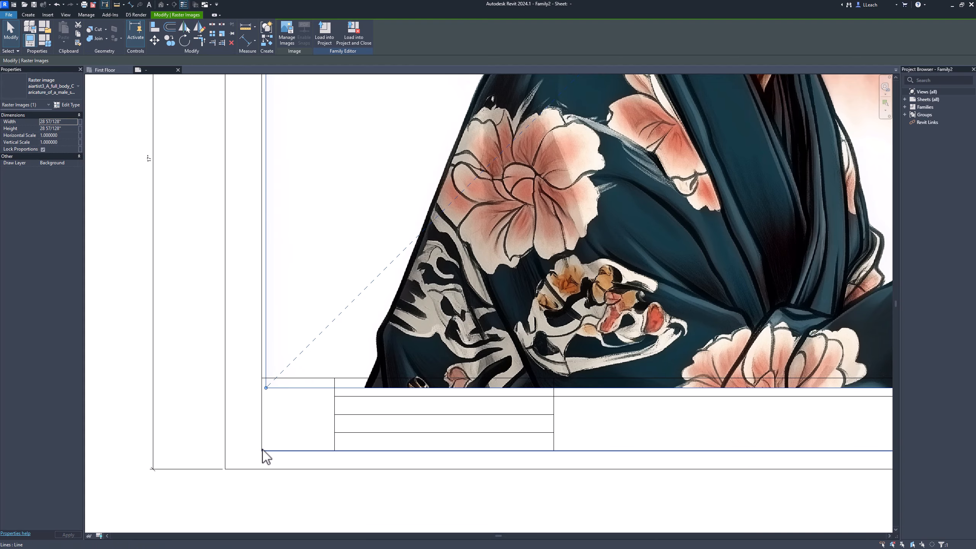
{"action": "left_click_drag", "start_coordinate": [294, 355], "coordinate": [295, 387]}
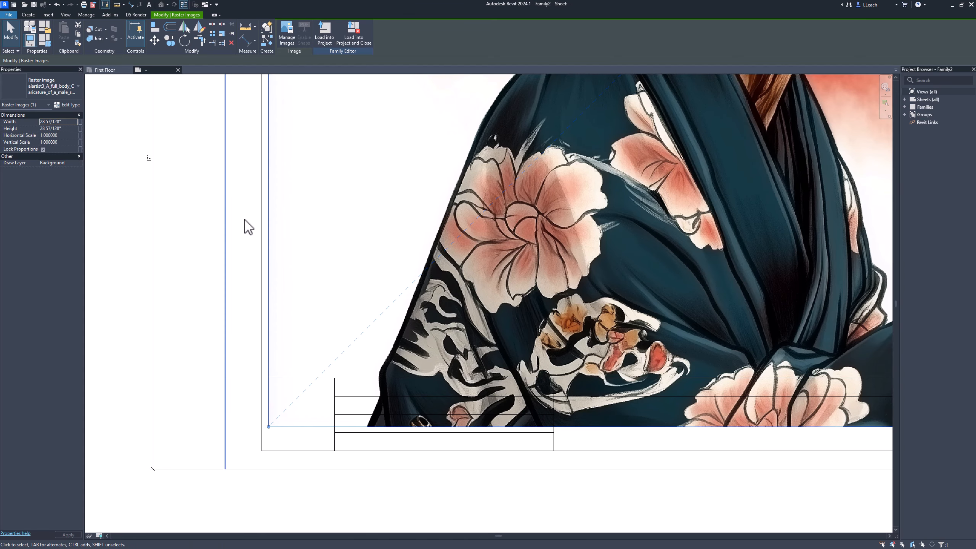
Bring the image's lower-left corner onto the border's lower-left corner, moving it by hand instead of with Align
{"action": "left_click", "coordinate": [153, 30]}
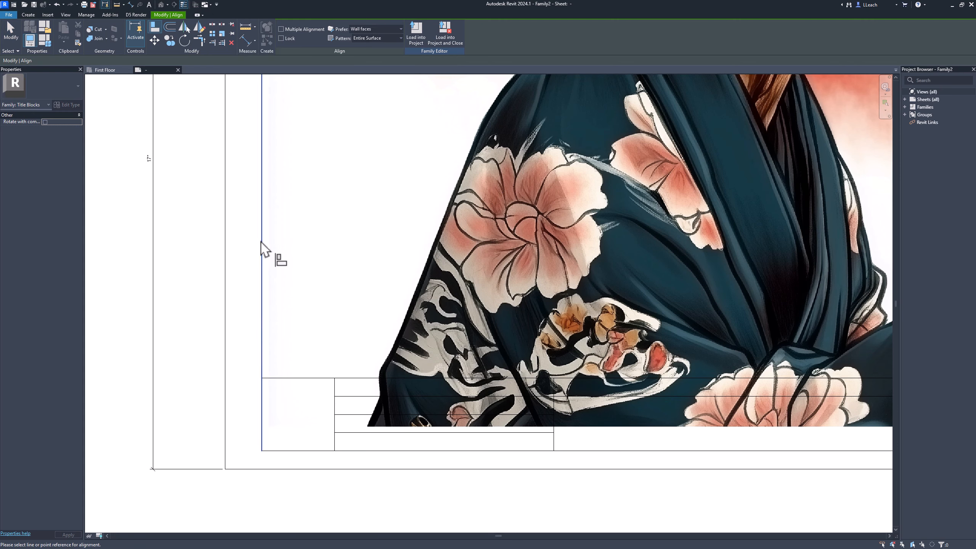
{"action": "key", "text": "Escape"}
{"action": "left_click", "coordinate": [334, 352]}
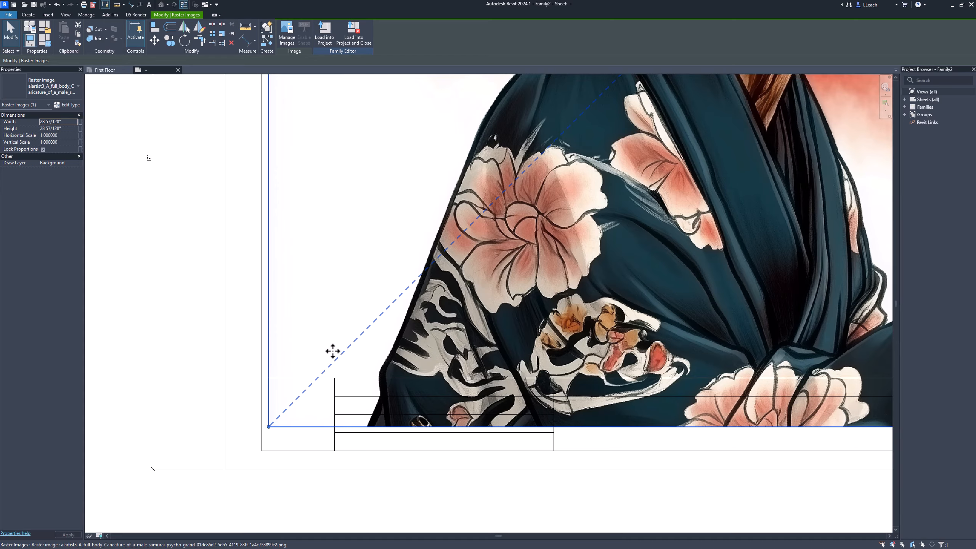
{"action": "left_click_drag", "start_coordinate": [338, 364], "coordinate": [332, 383]}
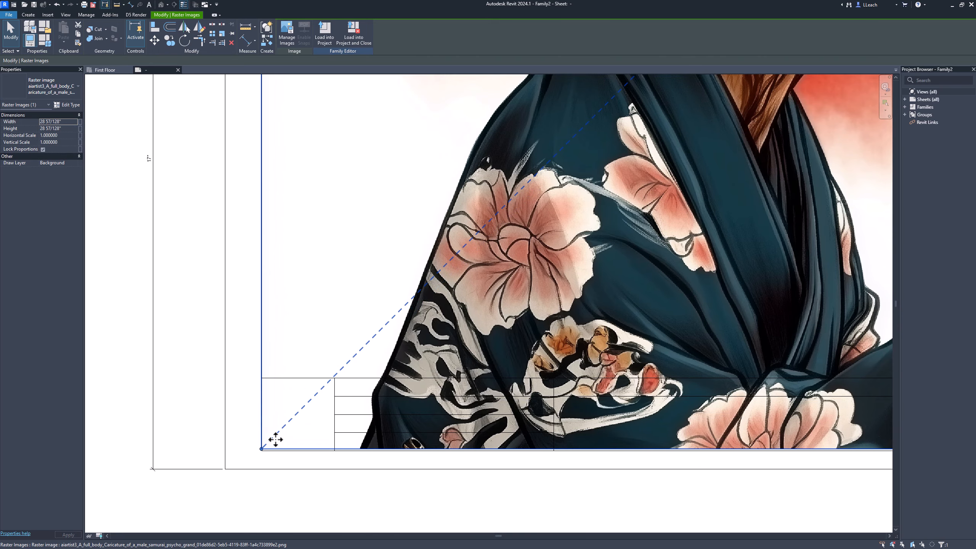
{"action": "scroll", "coordinate": [273, 437], "scroll_direction": "up", "scroll_amount": 3}
{"action": "scroll", "coordinate": [273, 433], "scroll_direction": "up", "scroll_amount": 2}
{"action": "left_click_drag", "start_coordinate": [280, 431], "coordinate": [279, 438]}
{"action": "scroll", "coordinate": [275, 442], "scroll_direction": "up", "scroll_amount": 2}
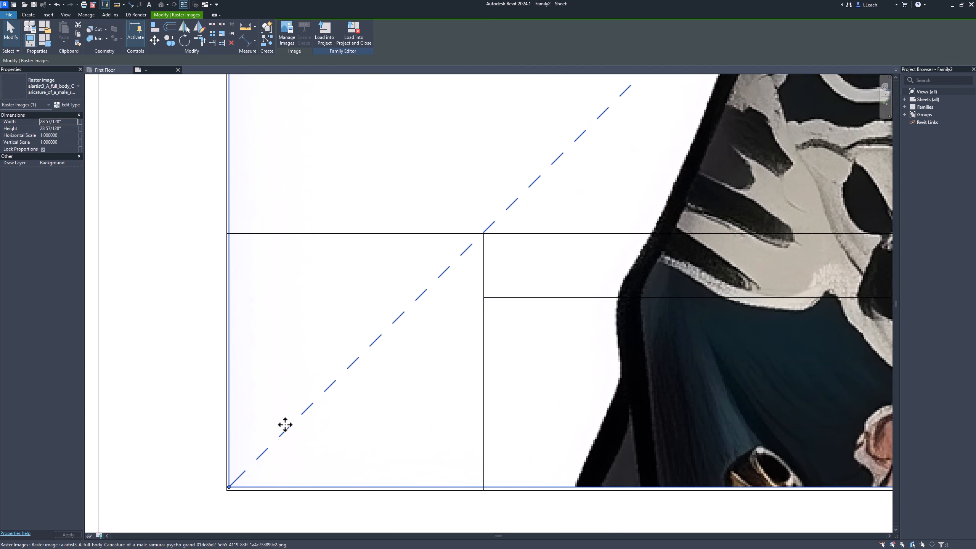
Scale the image down proportionally from its upper-right corner to about 1.95 inches so it fits the strip's leftmost cell
{"action": "scroll", "coordinate": [285, 425], "scroll_direction": "down", "scroll_amount": 8}
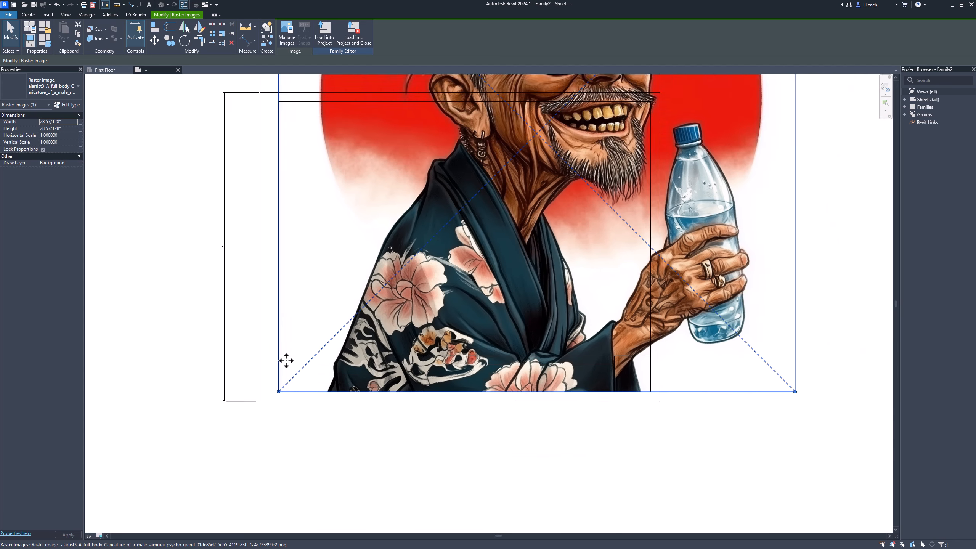
{"action": "scroll", "coordinate": [287, 361], "scroll_direction": "down", "scroll_amount": 4}
{"action": "middle_click_drag", "start_coordinate": [316, 261], "coordinate": [254, 284]}
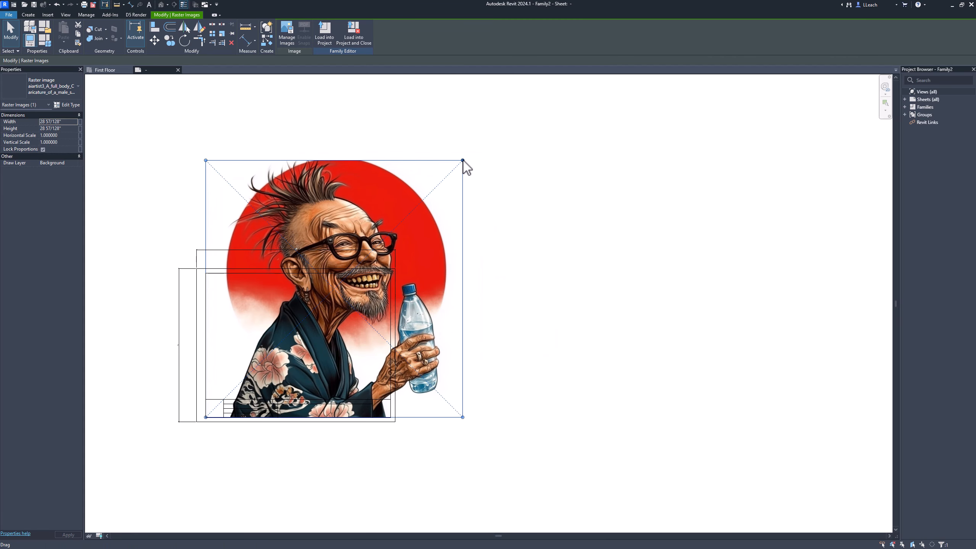
{"action": "left_click_drag", "start_coordinate": [463, 161], "coordinate": [233, 408]}
{"action": "scroll", "coordinate": [233, 408], "scroll_direction": "down", "scroll_amount": 5}
{"action": "scroll", "coordinate": [235, 406], "scroll_direction": "up", "scroll_amount": 5}
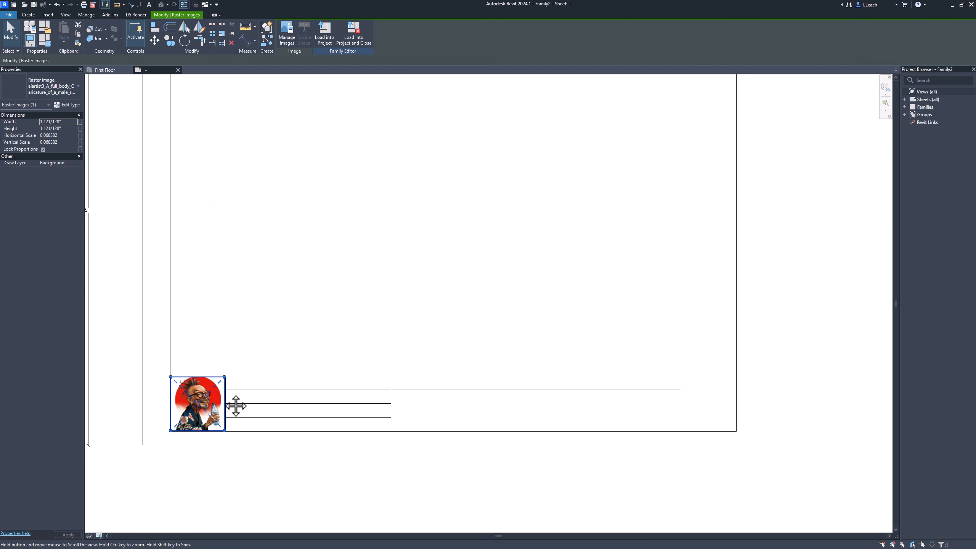
Enlarge the image slightly to about 1.97 inches and nudge it down onto the border's bottom line
{"action": "scroll", "coordinate": [259, 288], "scroll_direction": "up", "scroll_amount": 8}
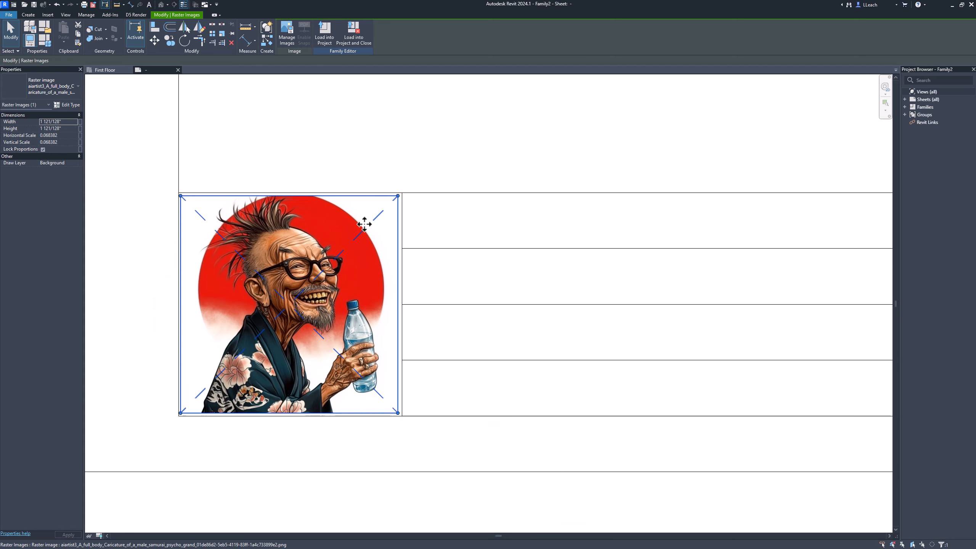
{"action": "scroll", "coordinate": [401, 207], "scroll_direction": "down", "scroll_amount": 2}
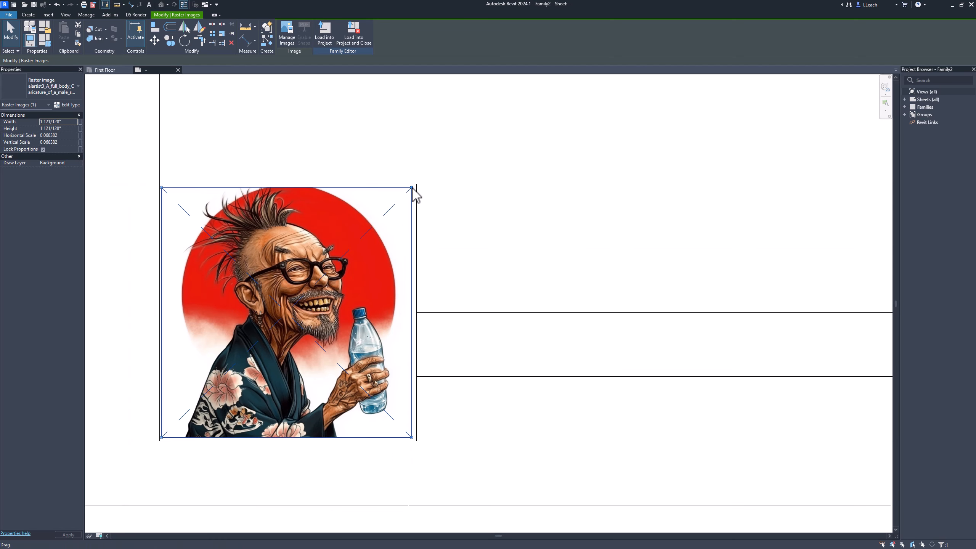
{"action": "left_click_drag", "start_coordinate": [412, 187], "coordinate": [415, 184]}
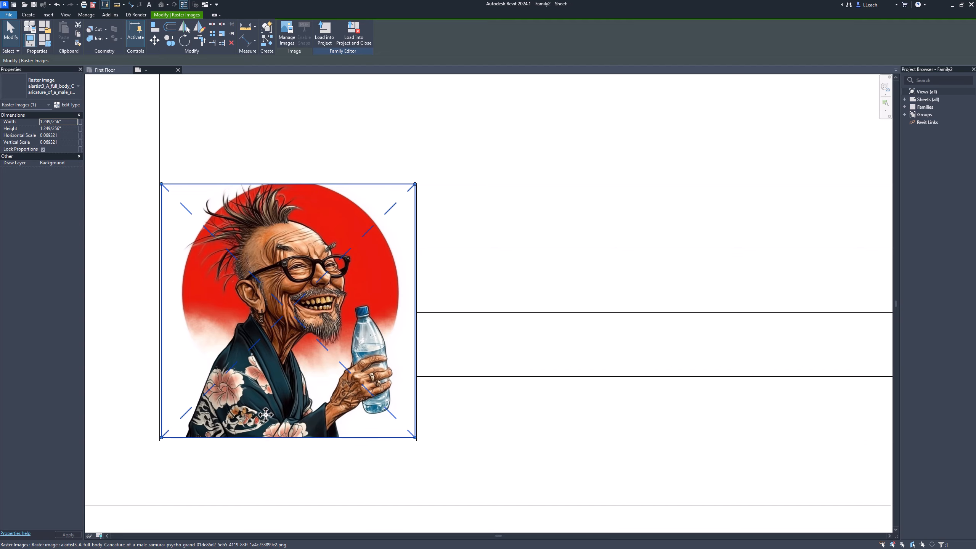
{"action": "key", "text": "Down"}
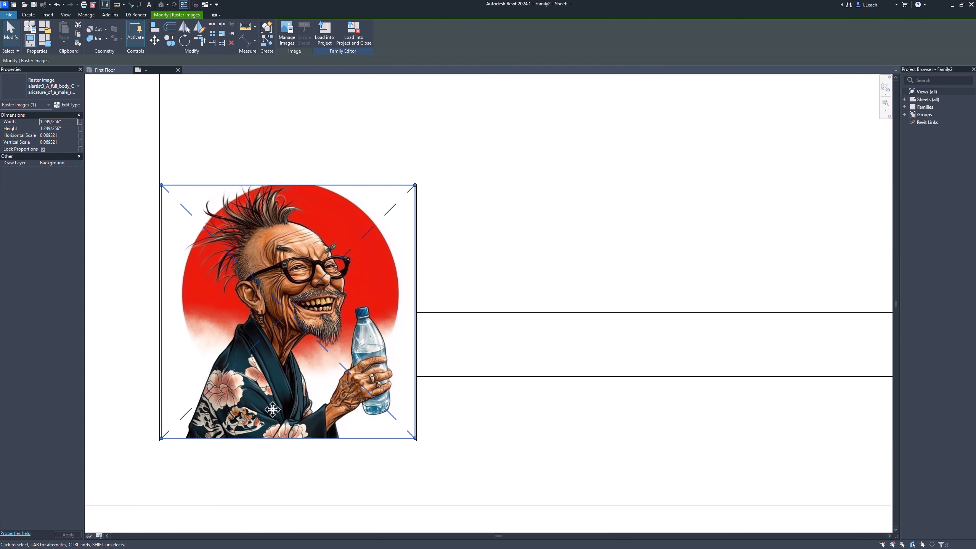
{"action": "key", "text": "Down"}
{"action": "key", "text": "Down"}
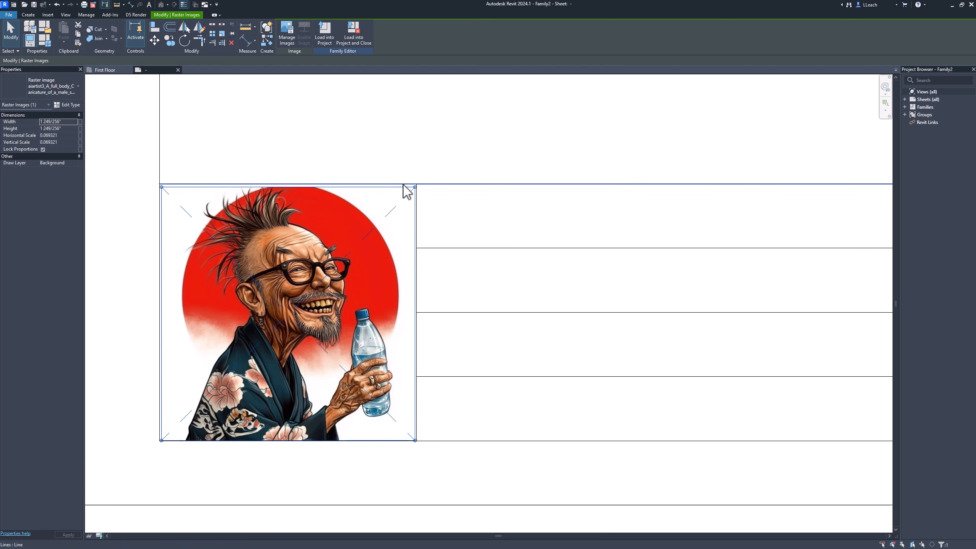
Enlarge the image proportionally to about 2 inches so its top edge meets the strip's upper line, and deselect it
{"action": "left_click_drag", "start_coordinate": [415, 187], "coordinate": [419, 184]}
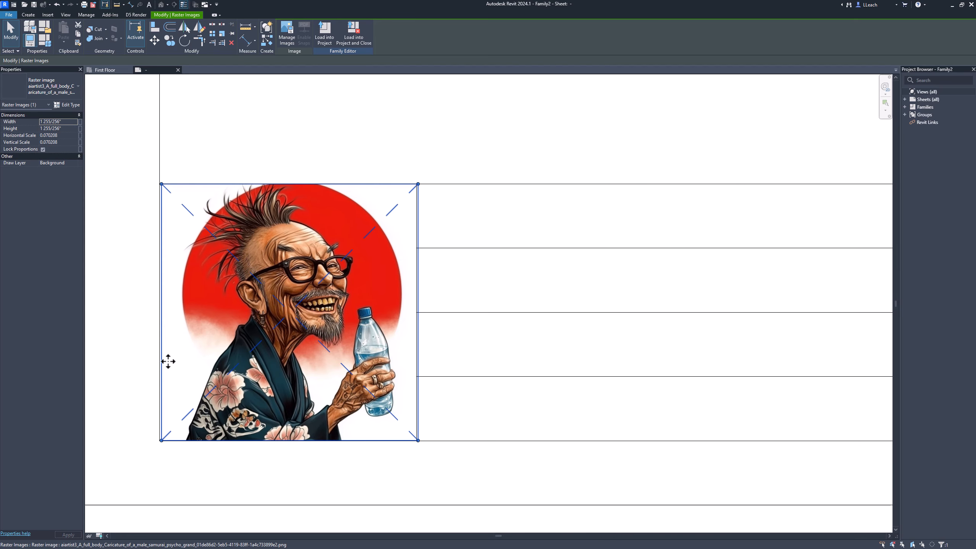
{"action": "left_click", "coordinate": [131, 381]}
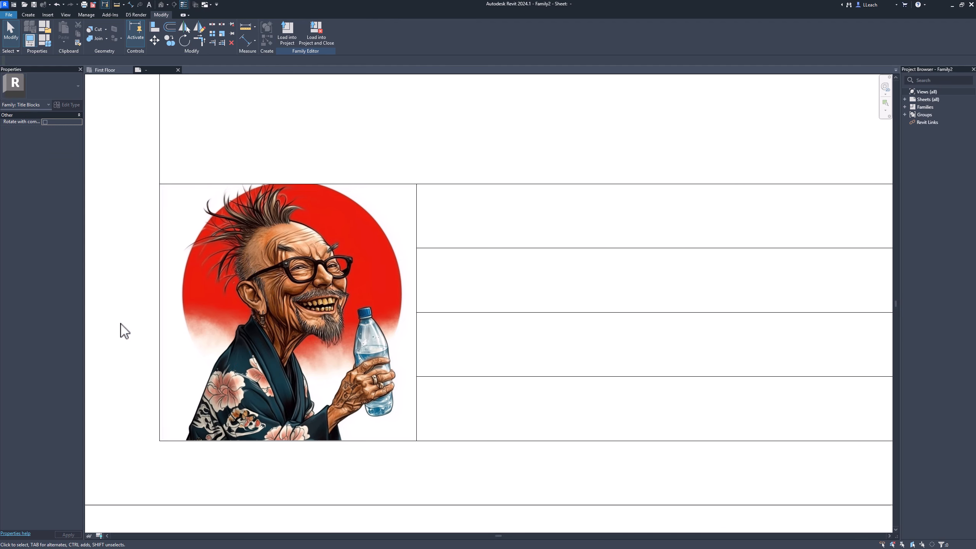
{"action": "scroll", "coordinate": [130, 317], "scroll_direction": "down", "scroll_amount": 4}
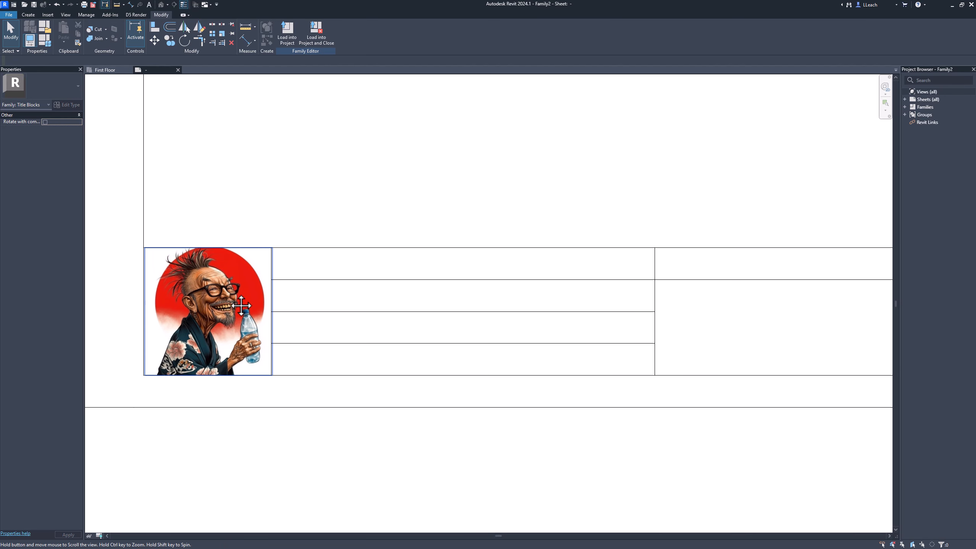
{"action": "scroll", "coordinate": [244, 325], "scroll_direction": "down", "scroll_amount": 3}
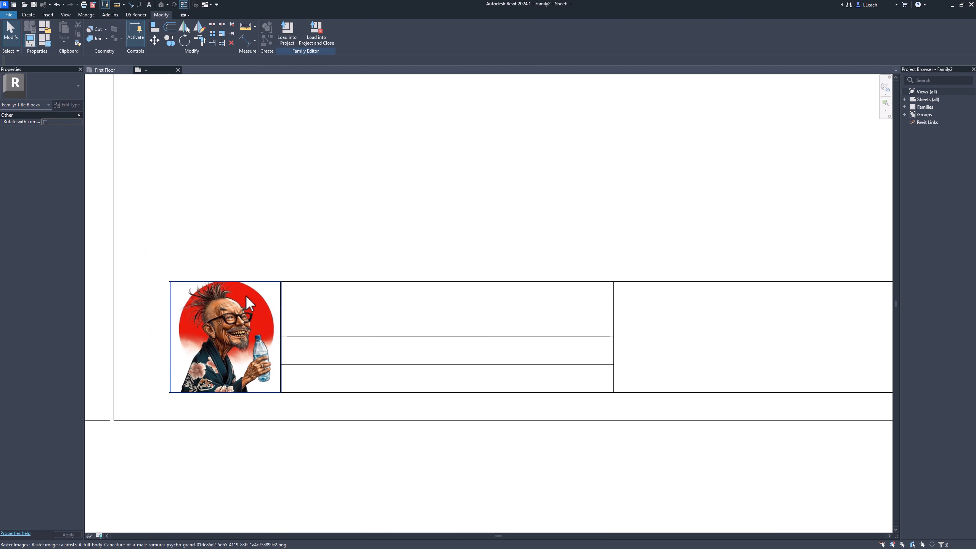
{"action": "middle_click_drag", "start_coordinate": [287, 297], "coordinate": [242, 314]}
{"action": "middle_click_drag", "start_coordinate": [322, 296], "coordinate": [306, 327]}
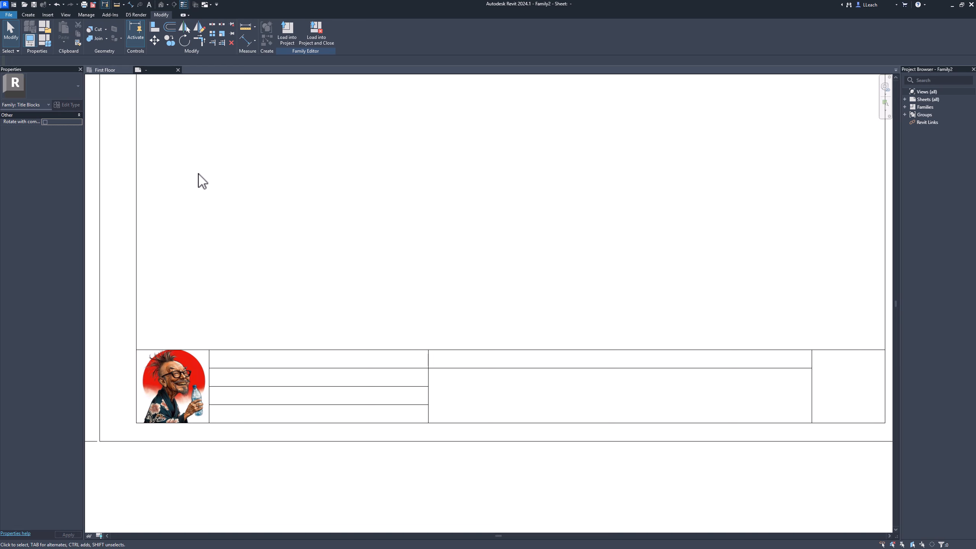
Place a text note reading "STUDENT NAME:" in the top row of the cell beside the logo
{"action": "left_click", "coordinate": [28, 15]}
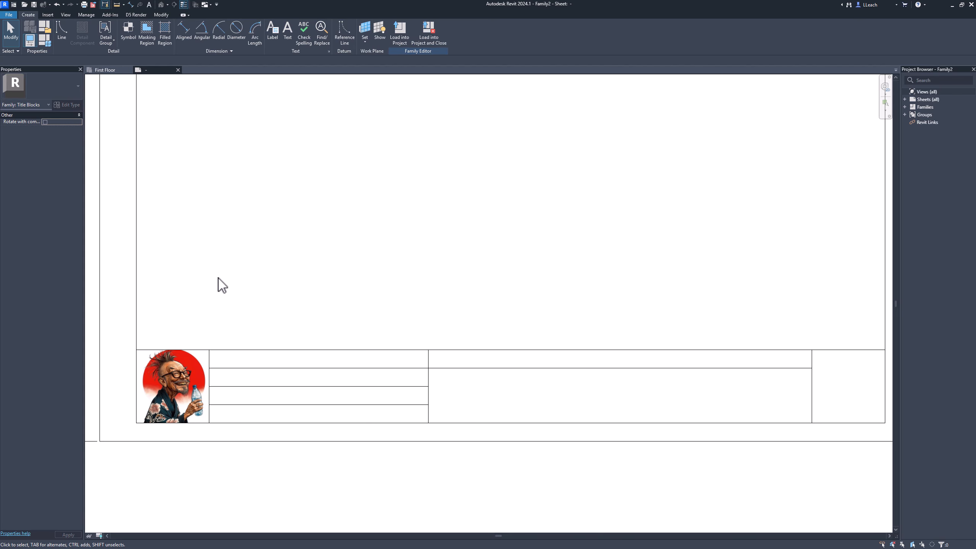
{"action": "scroll", "coordinate": [217, 285], "scroll_direction": "up", "scroll_amount": 2}
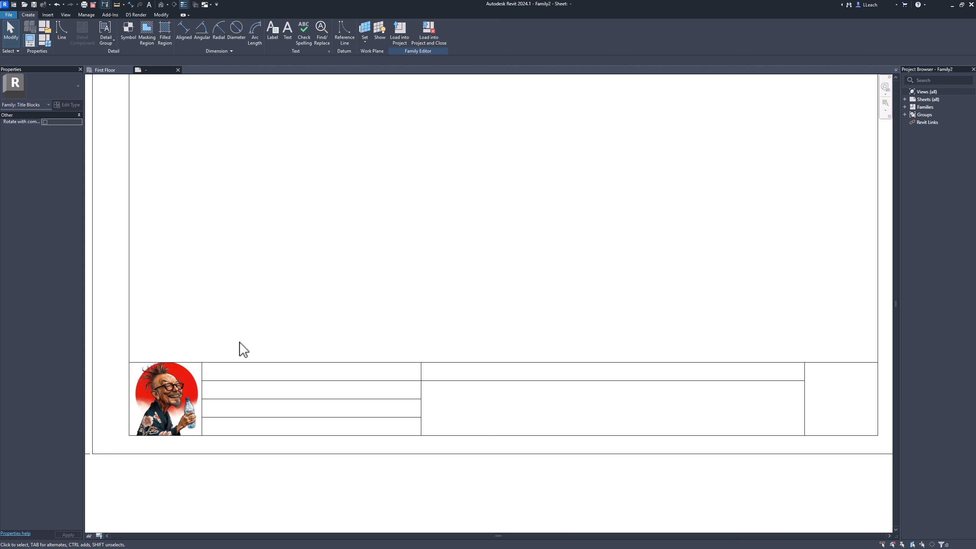
{"action": "scroll", "coordinate": [229, 373], "scroll_direction": "up", "scroll_amount": 1}
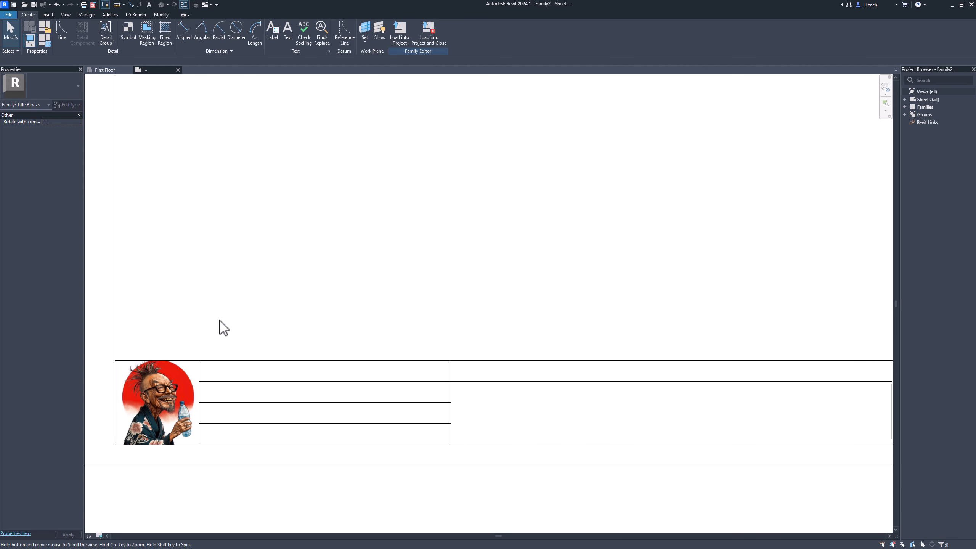
{"action": "middle_click_drag", "start_coordinate": [222, 331], "coordinate": [225, 349]}
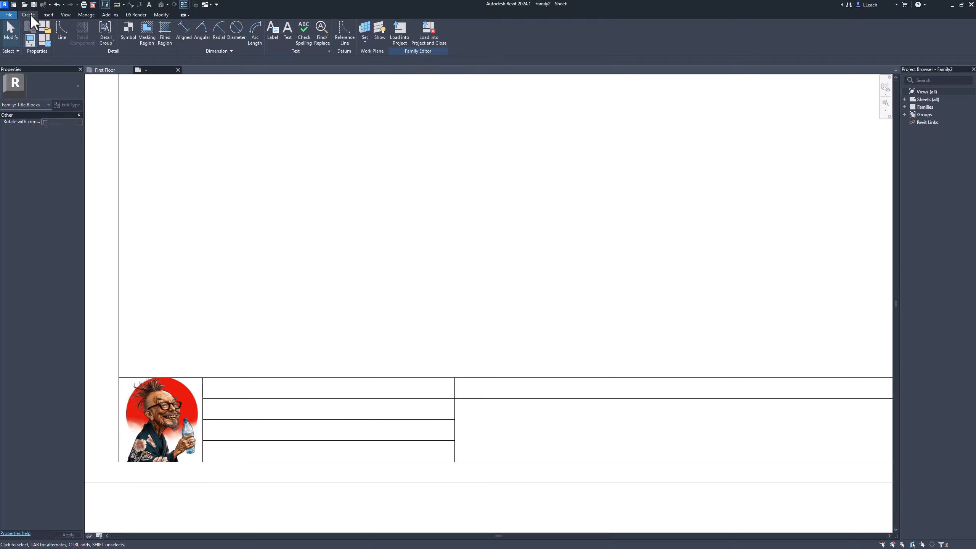
{"action": "left_click", "coordinate": [288, 35]}
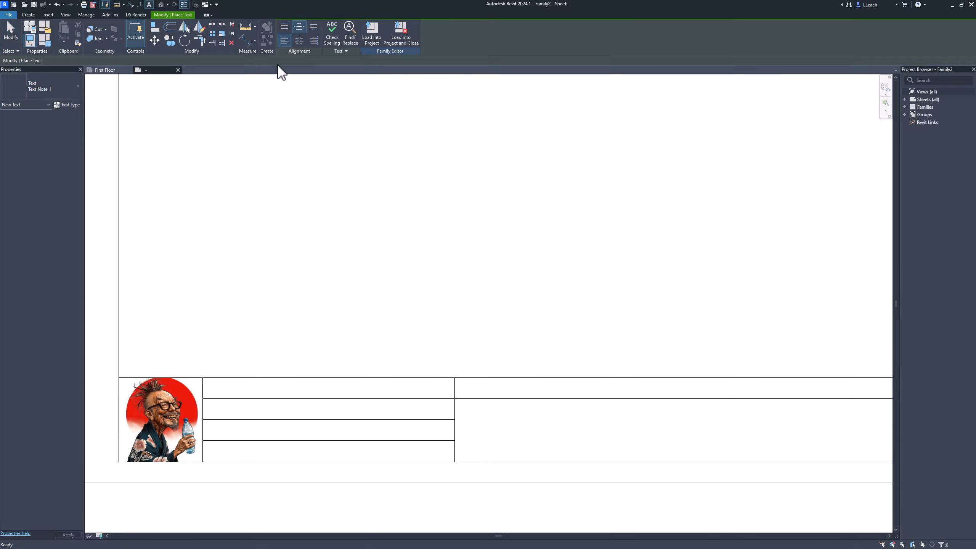
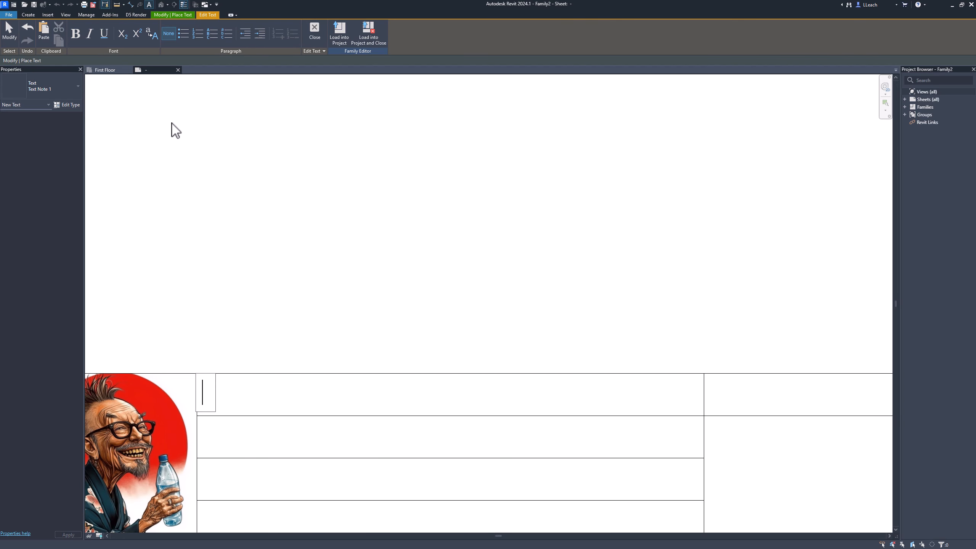
{"action": "type", "text": "STUDEN"}
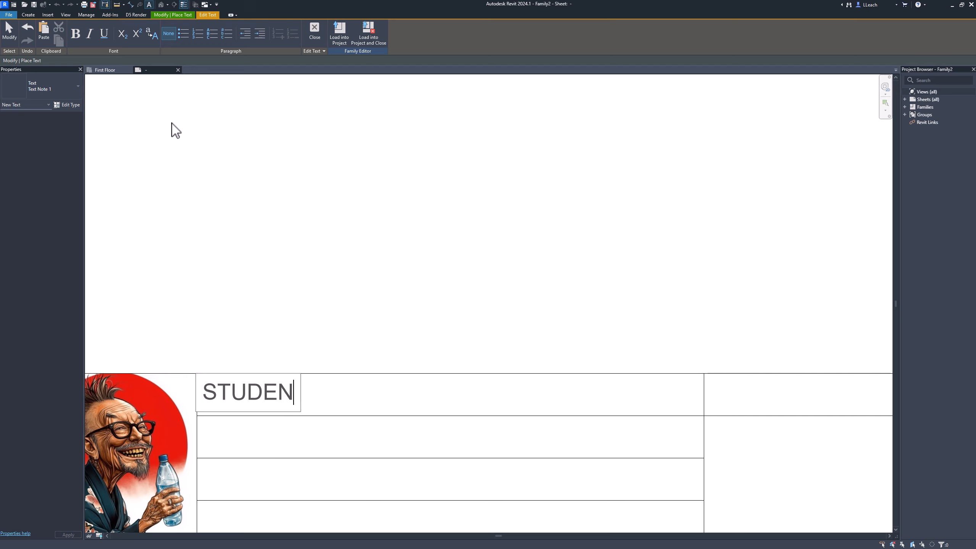
{"action": "type", "text": "T NAME:"}
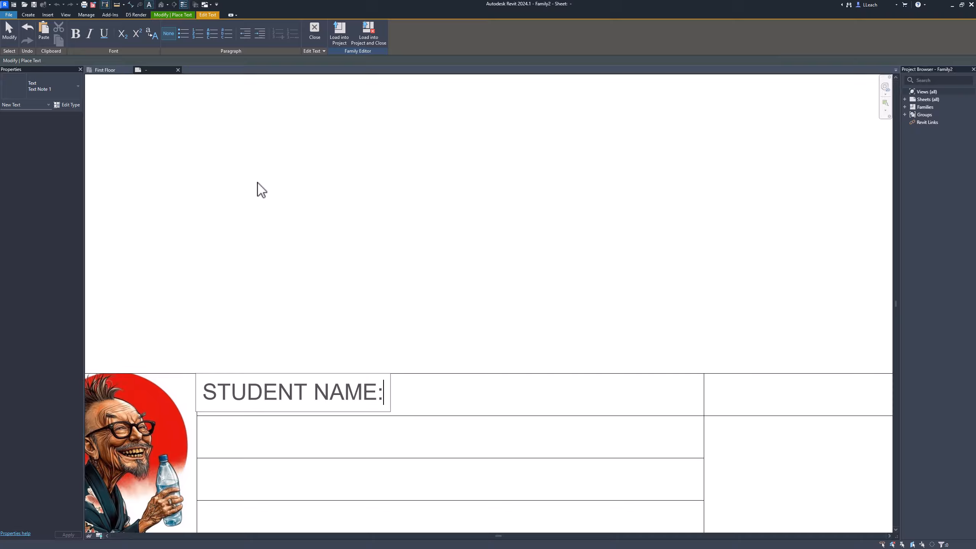
{"action": "left_click", "coordinate": [272, 218]}
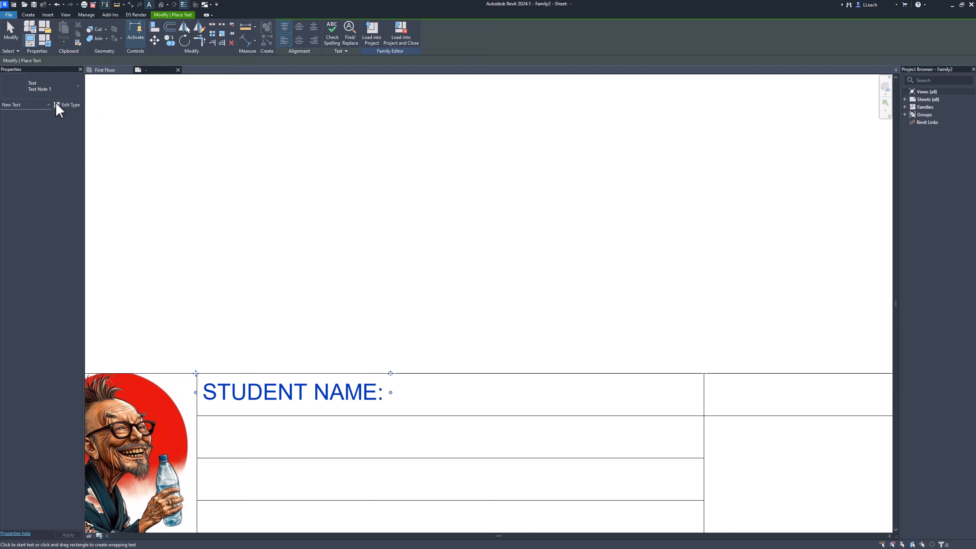
Duplicate the text type as Text Note 1/8" and set its text size to 1/8"
{"action": "left_click", "coordinate": [72, 105]}
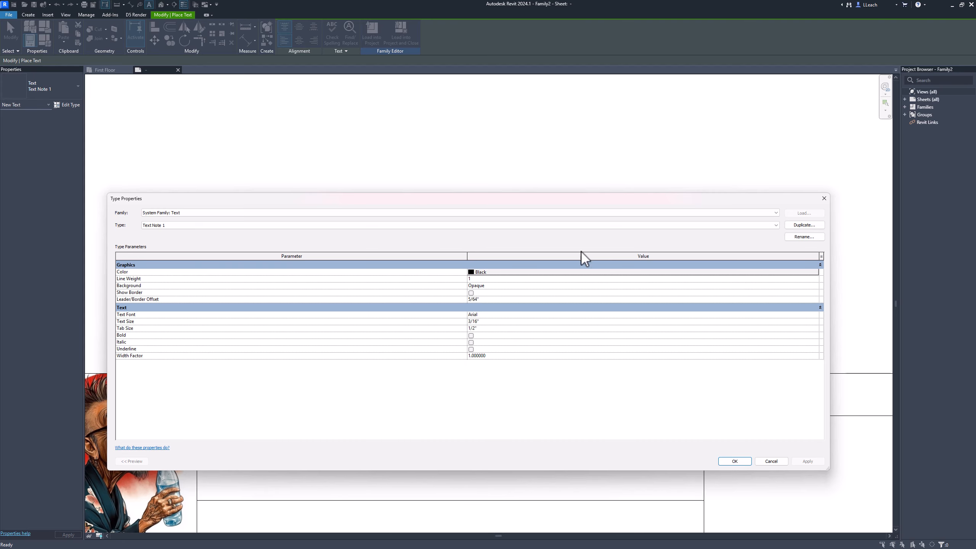
{"action": "left_click", "coordinate": [804, 225]}
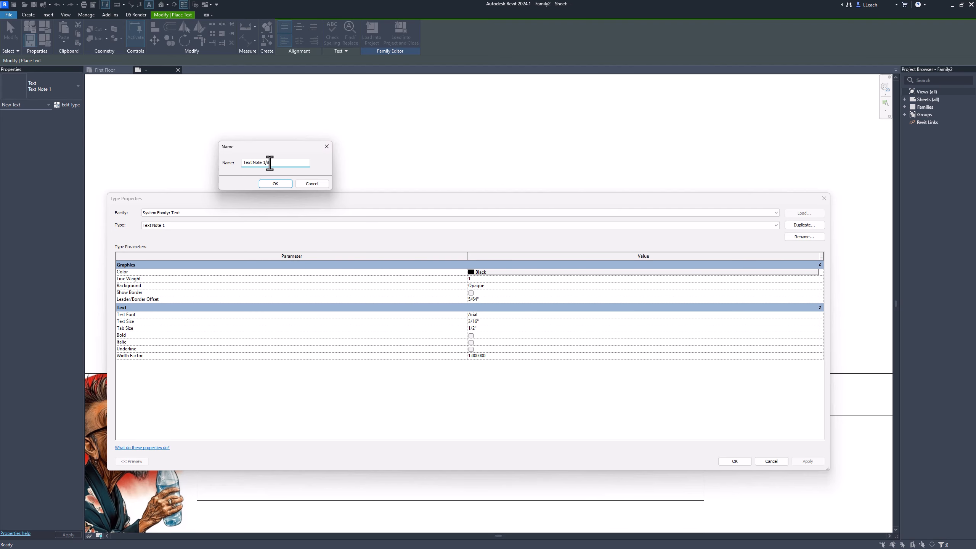
{"action": "left_click", "coordinate": [277, 184]}
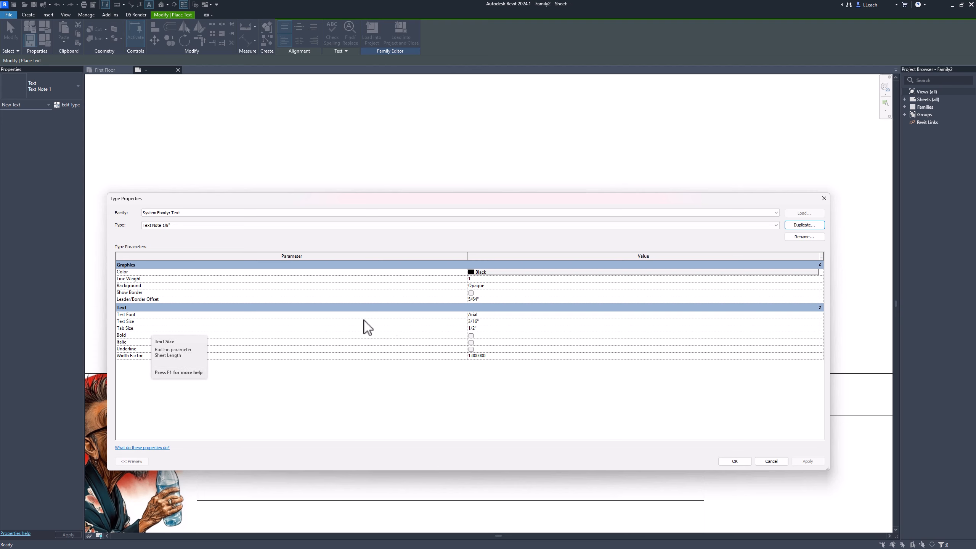
{"action": "left_click", "coordinate": [471, 321]}
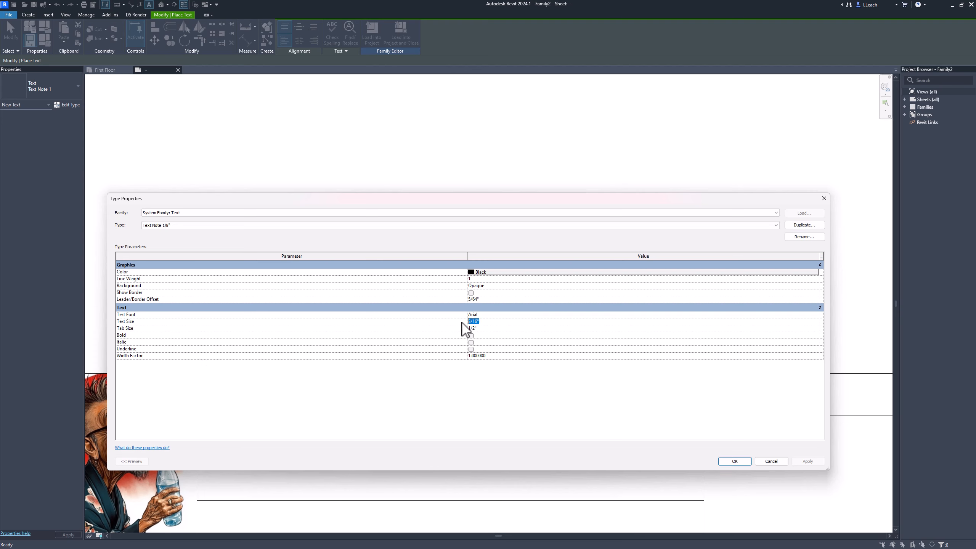
{"action": "type", "text": "1/8"}
{"action": "key", "text": "Tab"}
{"action": "left_click", "coordinate": [734, 462]}
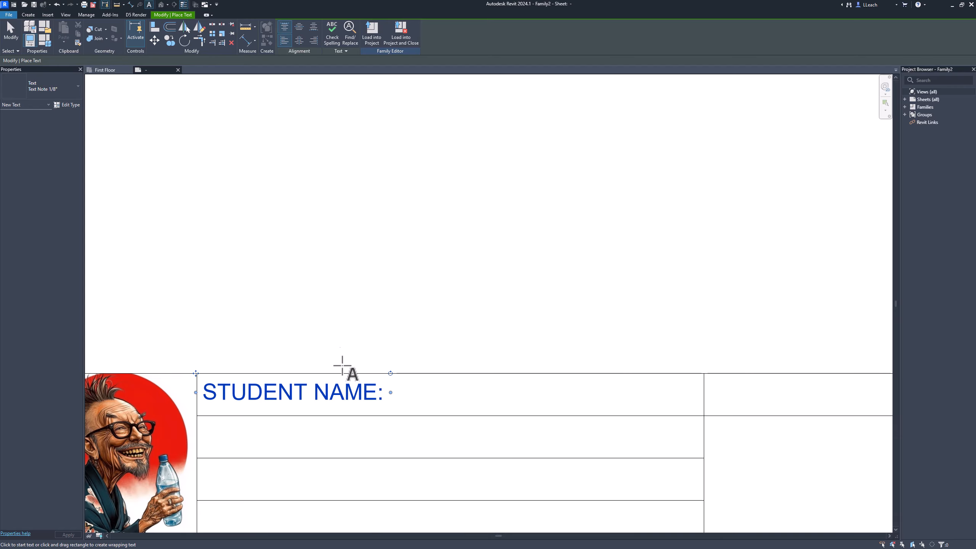
Change the placed "STUDENT NAME:" note to the Text Note 1/8" type
{"action": "middle_click_drag", "start_coordinate": [342, 365], "coordinate": [368, 347]}
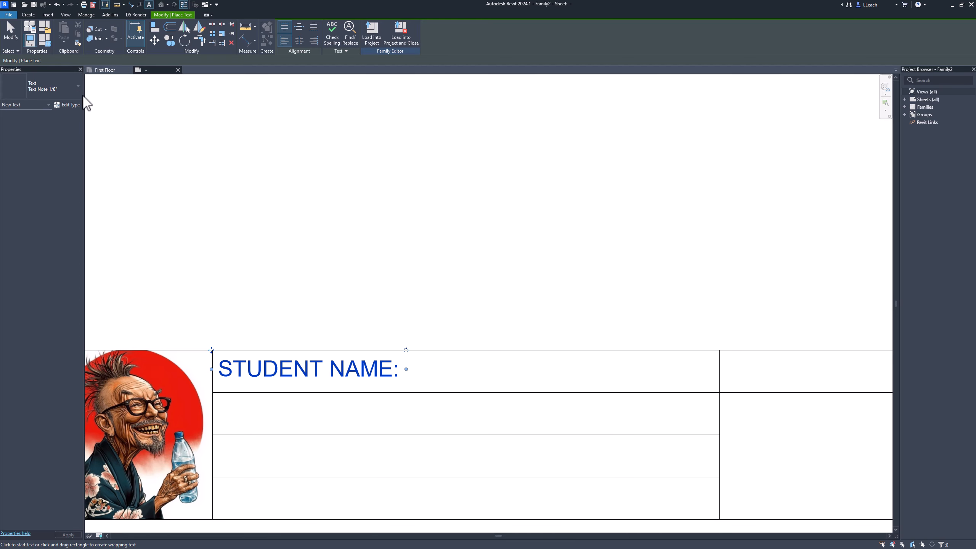
{"action": "key", "text": "Escape"}
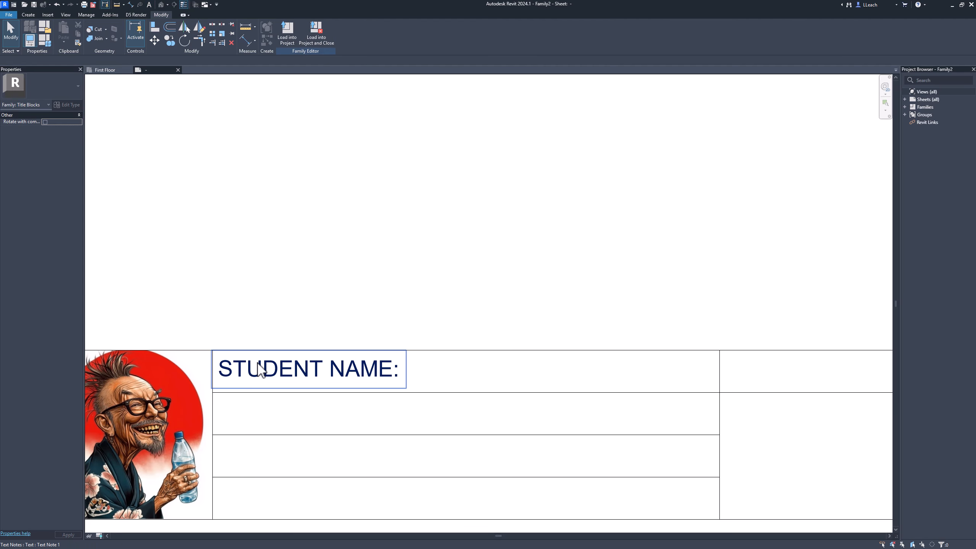
{"action": "left_click", "coordinate": [262, 373]}
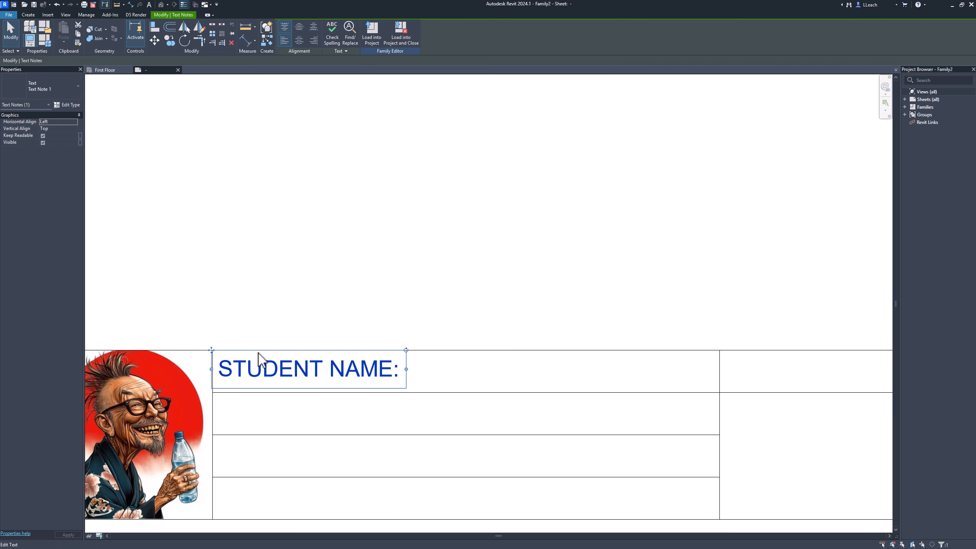
{"action": "left_click", "coordinate": [79, 87]}
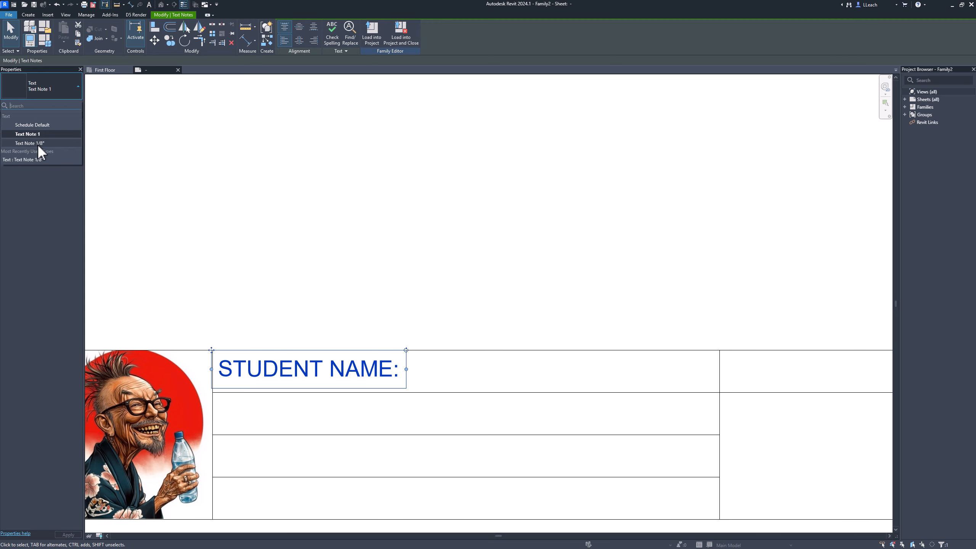
{"action": "left_click", "coordinate": [38, 144]}
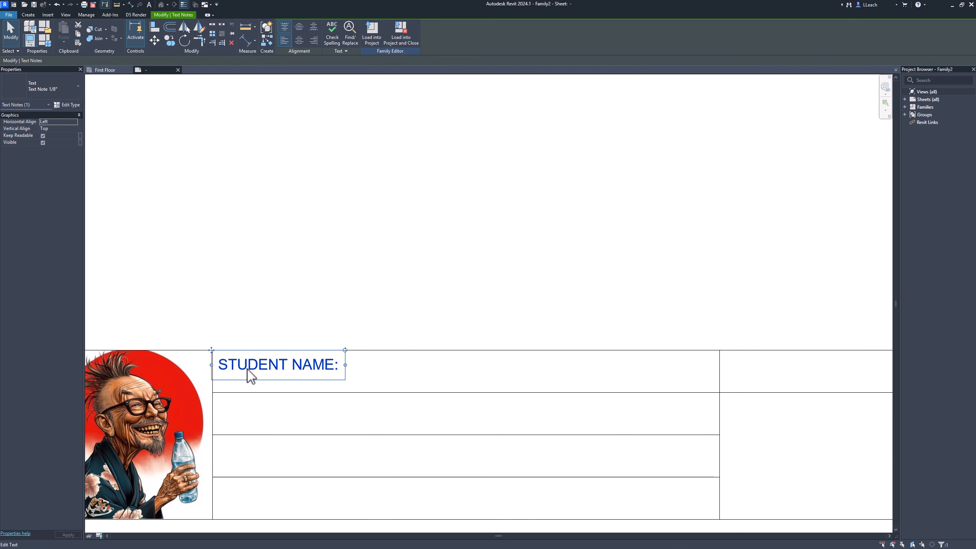
Move the "STUDENT NAME:" note up and nudge it left into the upper-left corner of its row
{"action": "scroll", "coordinate": [248, 369], "scroll_direction": "up", "scroll_amount": 1}
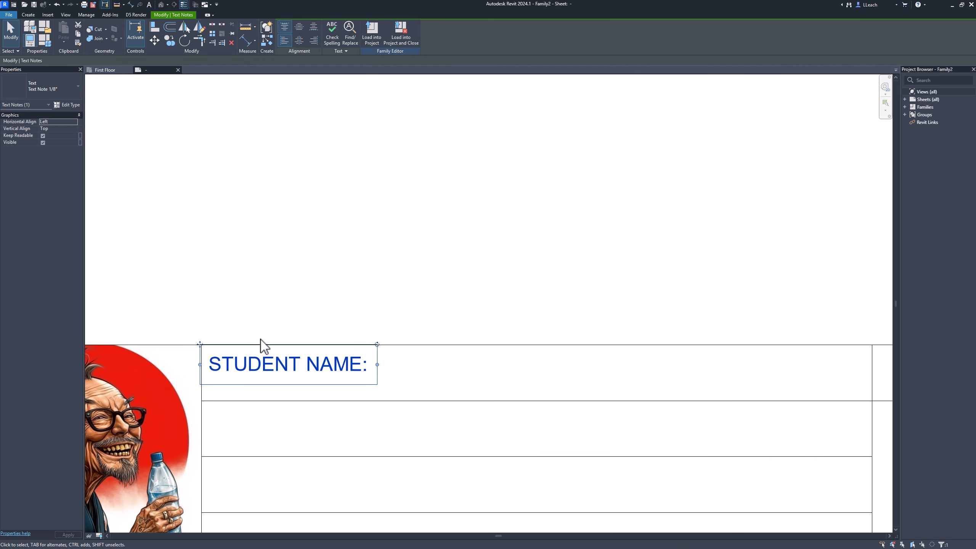
{"action": "key", "text": "Escape"}
{"action": "left_click", "coordinate": [259, 367]}
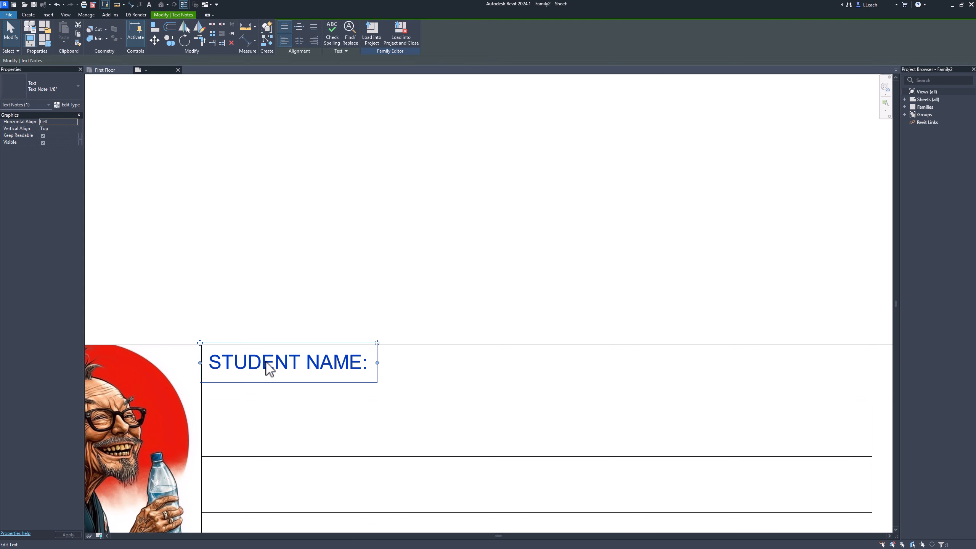
{"action": "left_click_drag", "start_coordinate": [267, 368], "coordinate": [271, 337]}
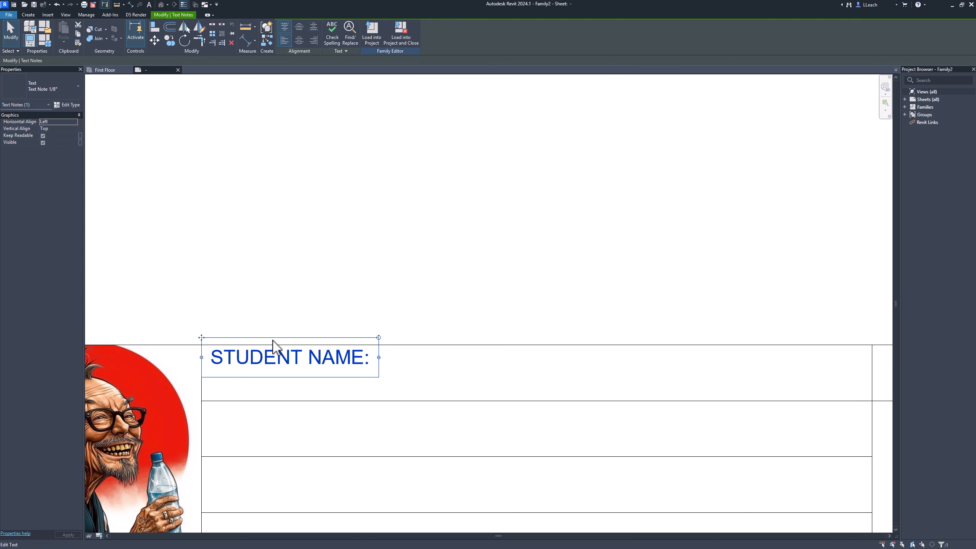
{"action": "key", "text": "Left"}
{"action": "key", "text": "Left"}
{"action": "key", "text": "Left"}
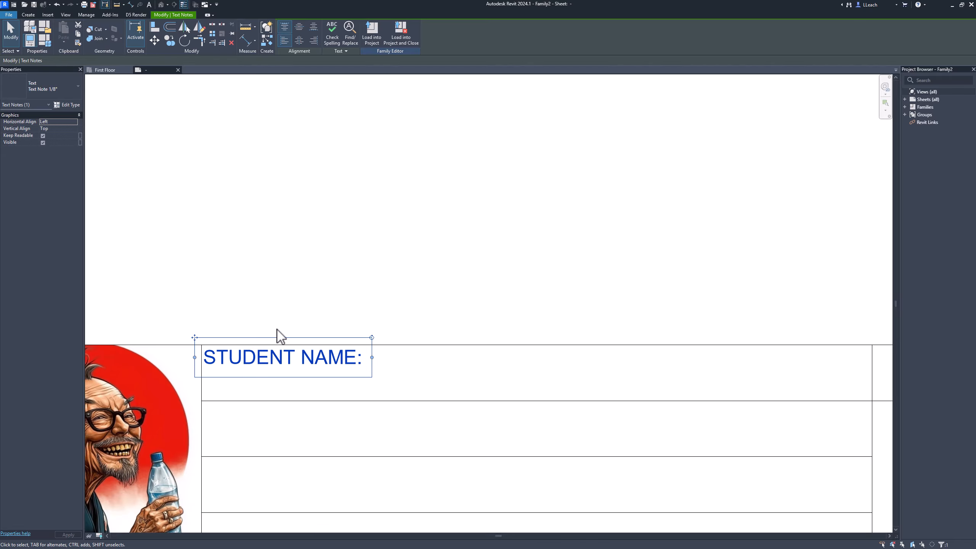
Copy the "STUDENT NAME:" note into the three rows below, using the row lines' left endpoints as reference points
{"action": "scroll", "coordinate": [286, 323], "scroll_direction": "down", "scroll_amount": 4}
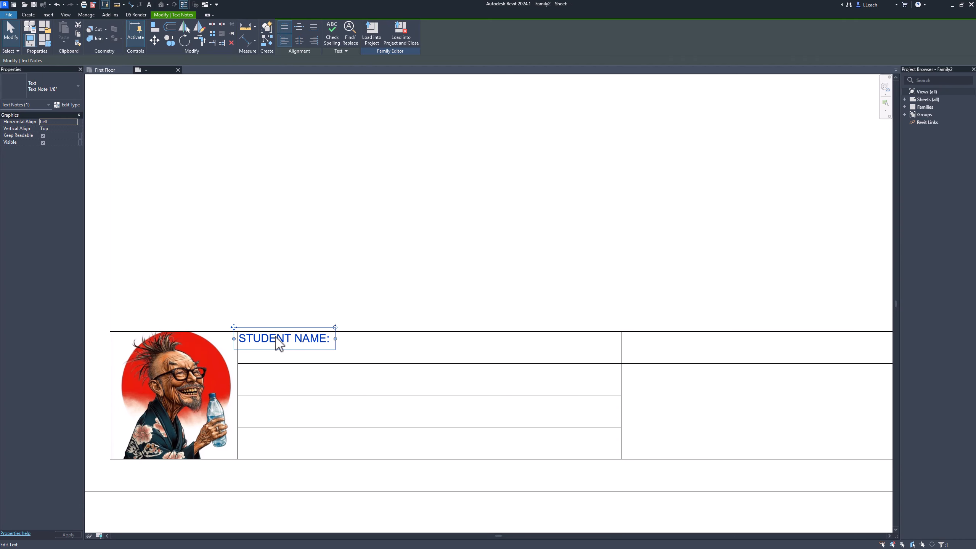
{"action": "left_click", "coordinate": [171, 41]}
{"action": "scroll", "coordinate": [255, 356], "scroll_direction": "up", "scroll_amount": 1}
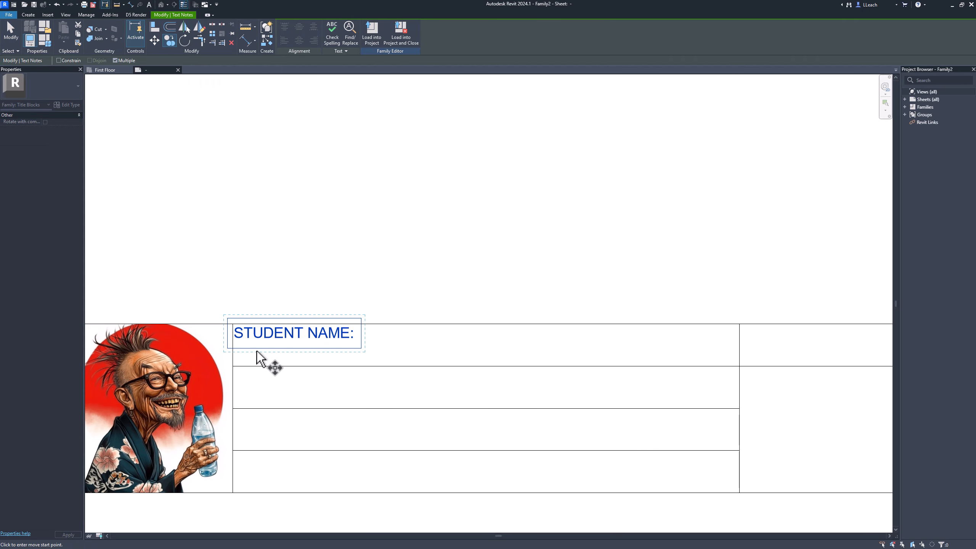
{"action": "left_click", "coordinate": [233, 366]}
{"action": "left_click", "coordinate": [233, 408]}
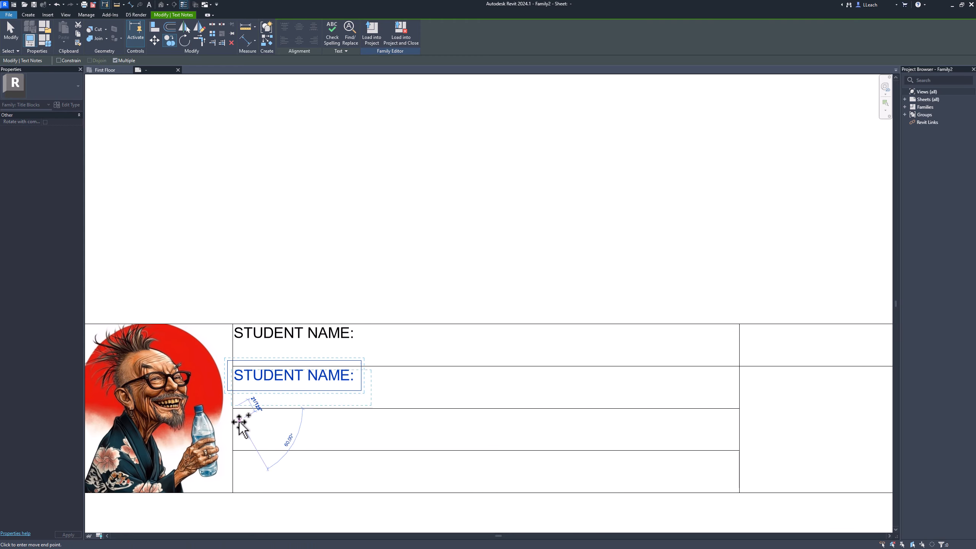
{"action": "left_click", "coordinate": [233, 450]}
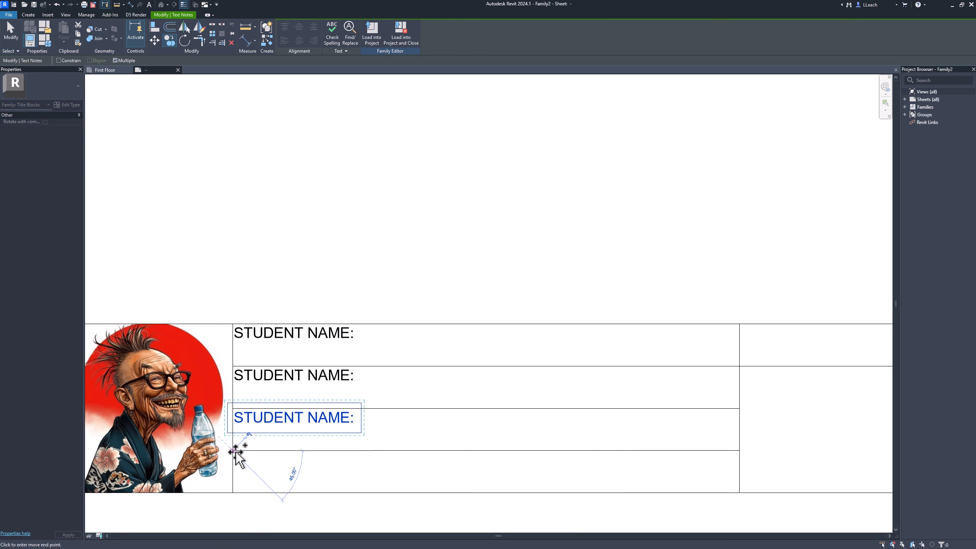
{"action": "left_click", "coordinate": [233, 493]}
{"action": "key", "text": "Escape"}
{"action": "key", "text": "Escape"}
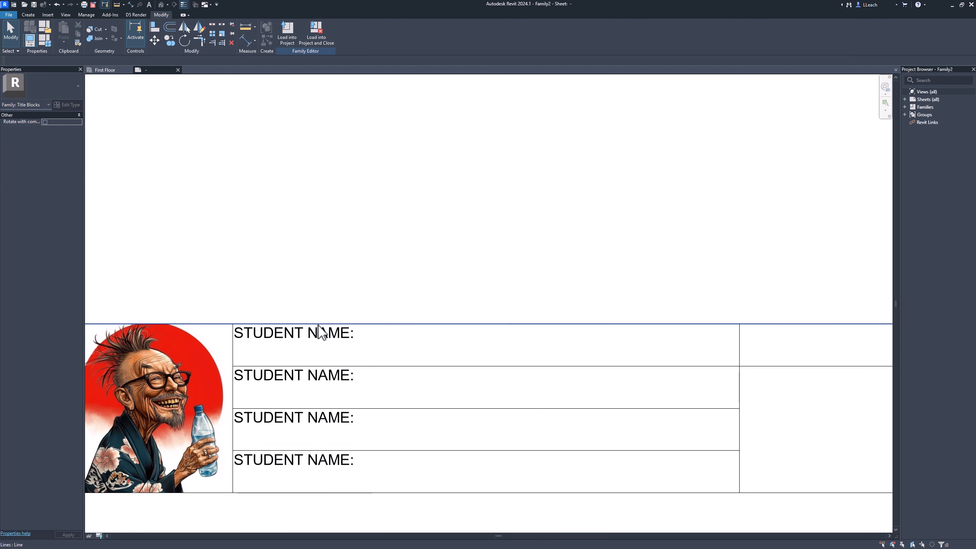
Change the second row's heading in the information strip to "CLASS NAME:"
{"action": "middle_click_drag", "start_coordinate": [334, 327], "coordinate": [319, 201]}
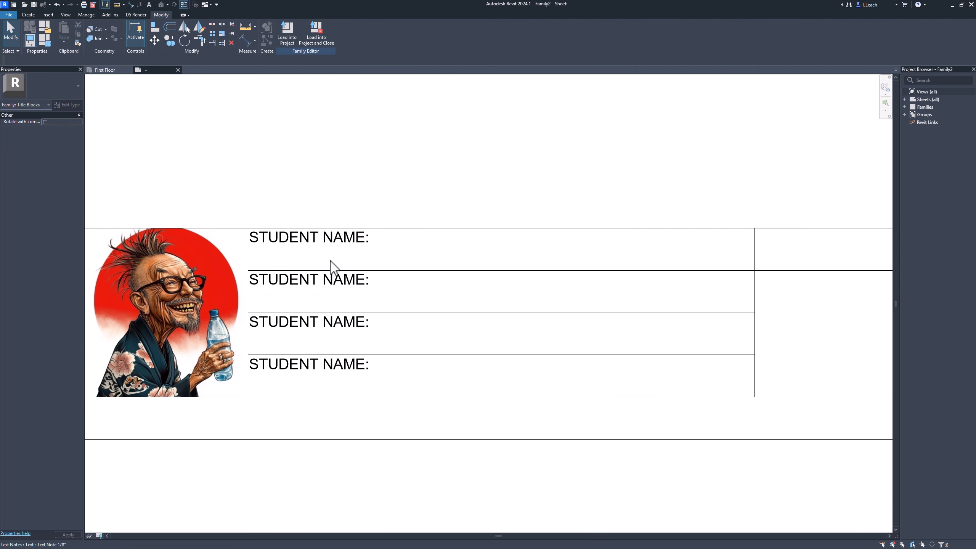
{"action": "double_click", "coordinate": [307, 286]}
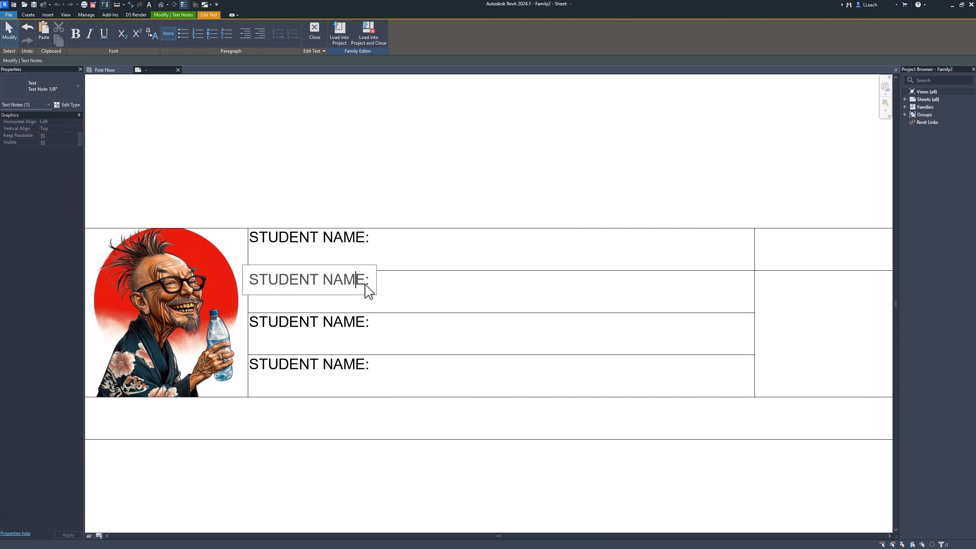
{"action": "double_click", "coordinate": [306, 285]}
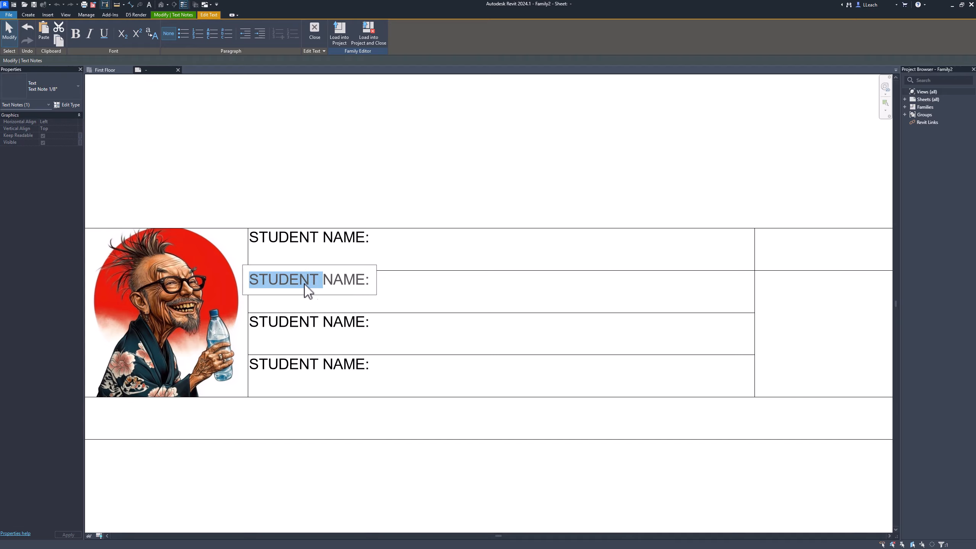
{"action": "type", "text": "CLASS"}
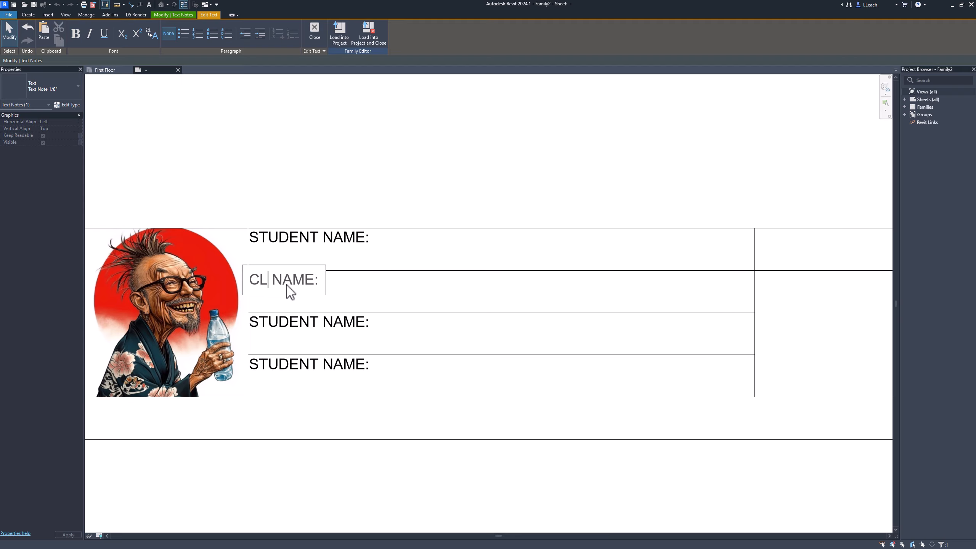
{"action": "left_click", "coordinate": [327, 194]}
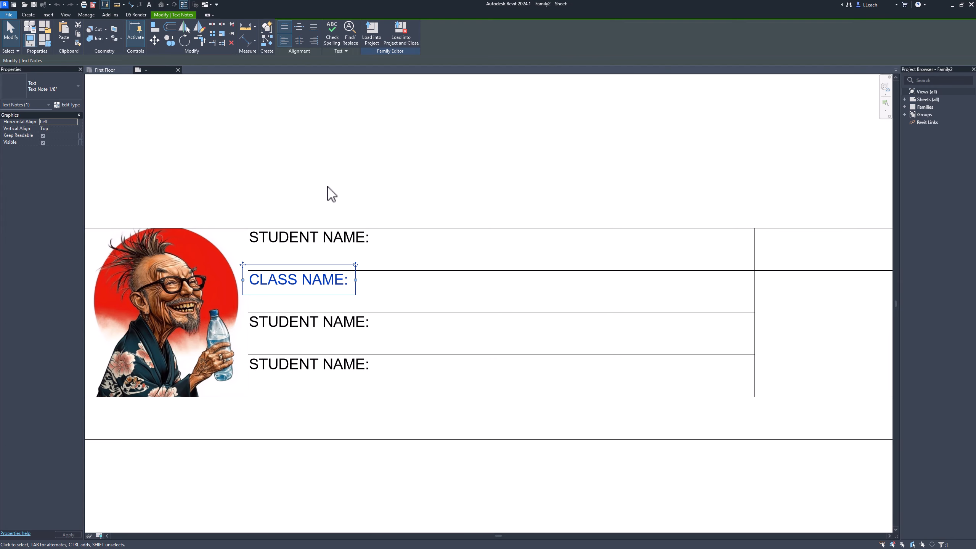
Change the third row's heading in the information strip to "DRAWING SCALE:"
{"action": "double_click", "coordinate": [315, 329]}
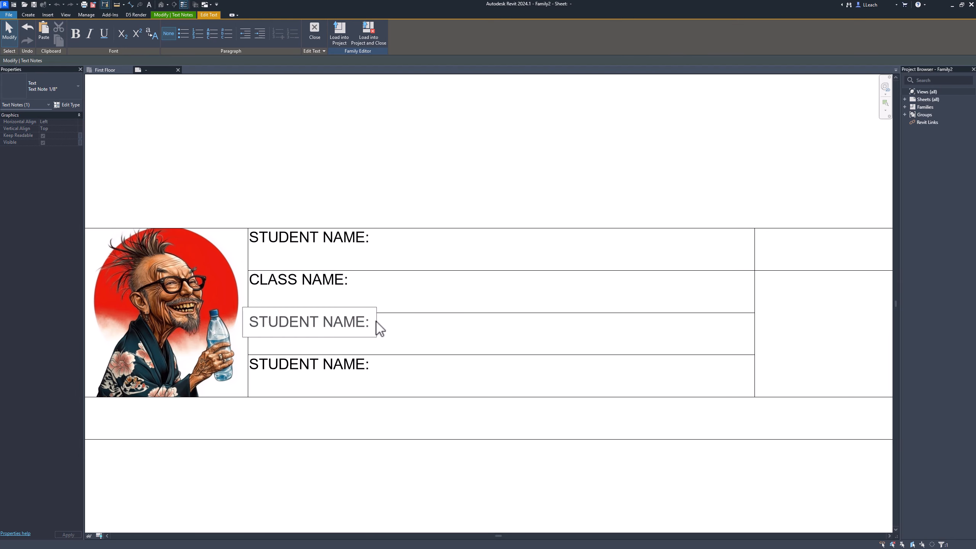
{"action": "left_click_drag", "start_coordinate": [365, 325], "coordinate": [255, 329]}
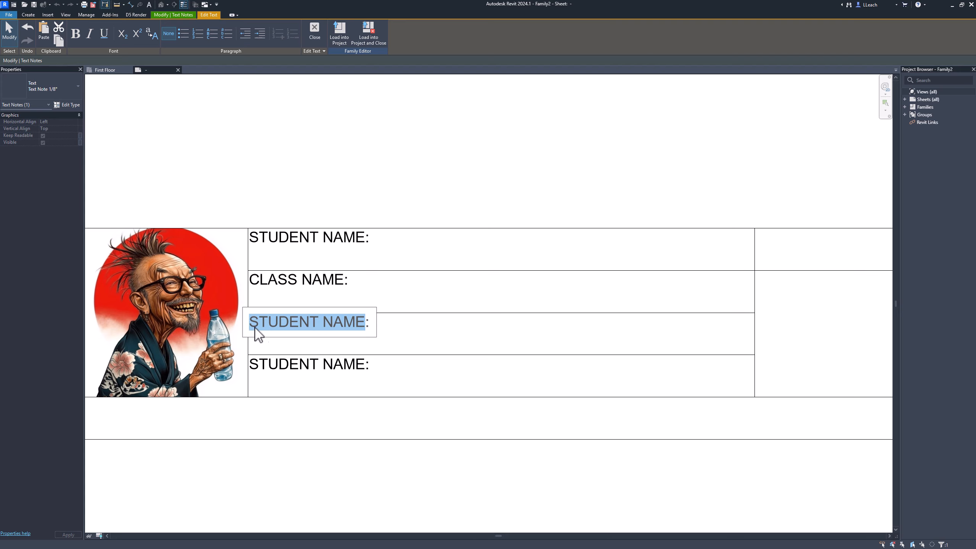
{"action": "type", "text": "DRAWING"}
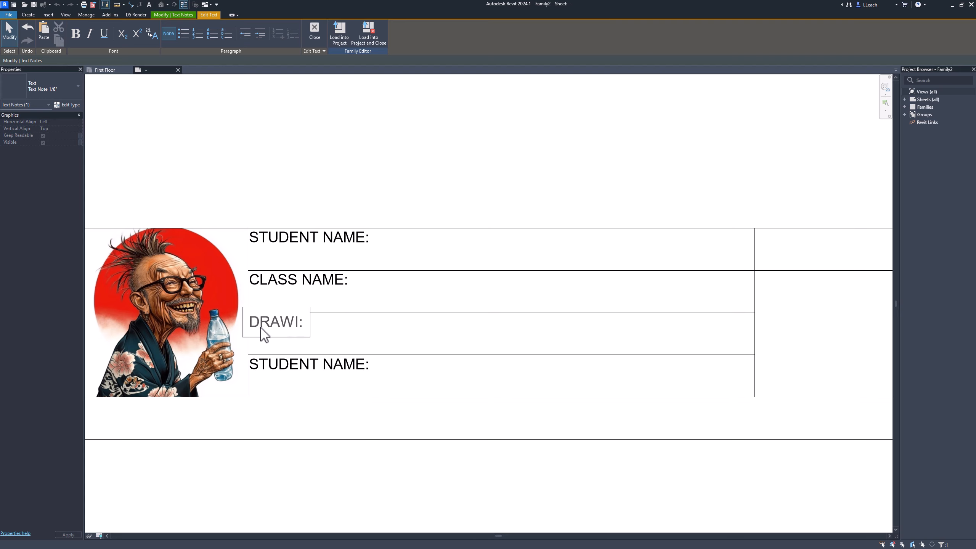
{"action": "type", "text": " SCALE"}
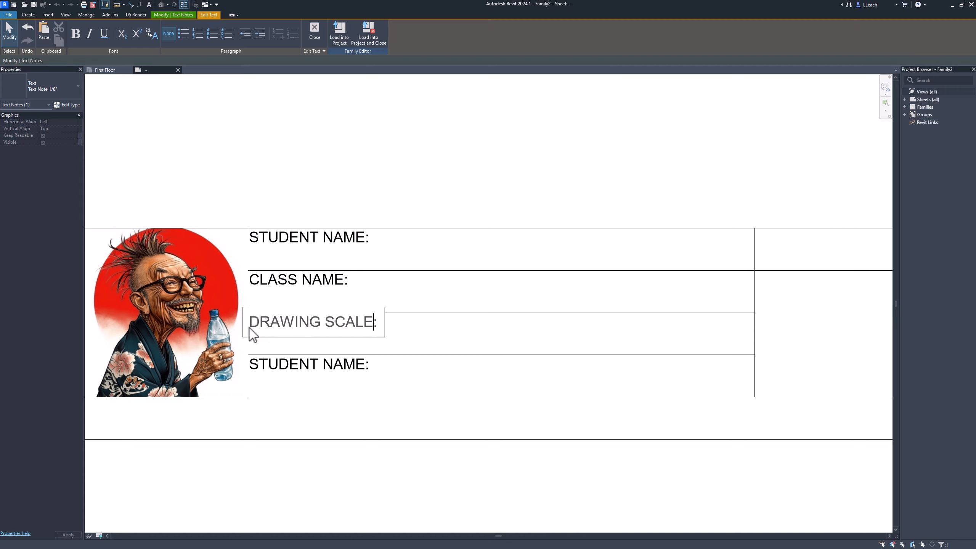
{"action": "left_click", "coordinate": [282, 221]}
Change the fourth row's heading in the information strip to "DATE:"
{"action": "left_click", "coordinate": [290, 365]}
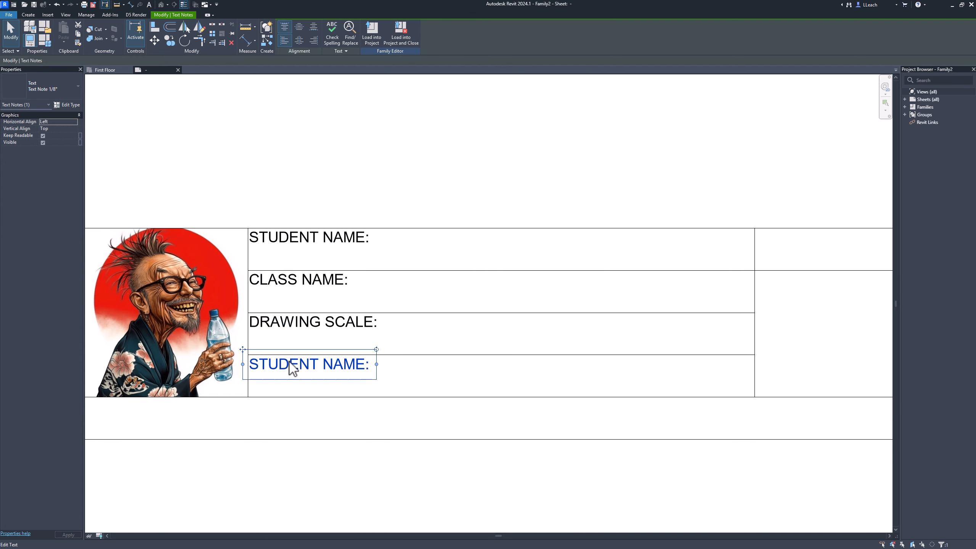
{"action": "left_click", "coordinate": [289, 365]}
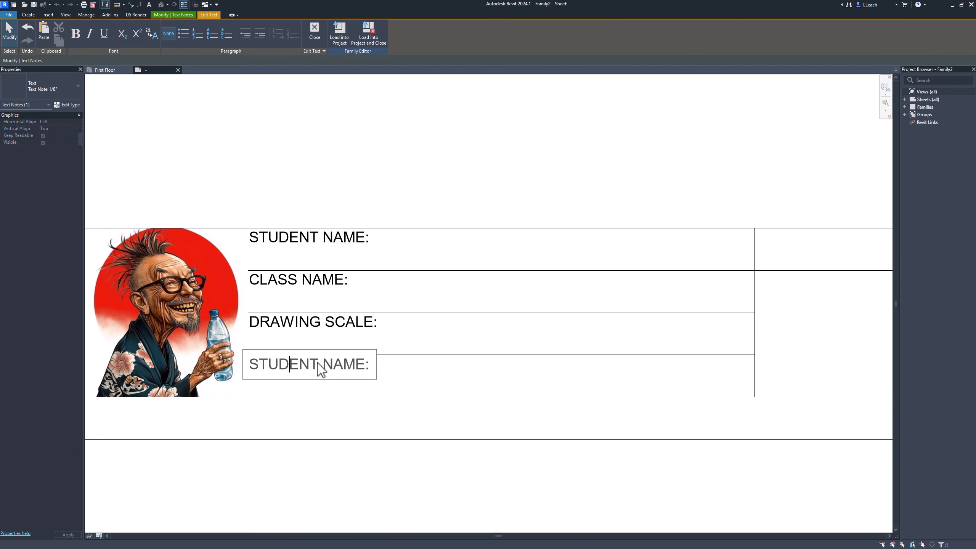
{"action": "left_click", "coordinate": [365, 370]}
{"action": "left_click_drag", "start_coordinate": [360, 370], "coordinate": [248, 372]}
{"action": "type", "text": "D"}
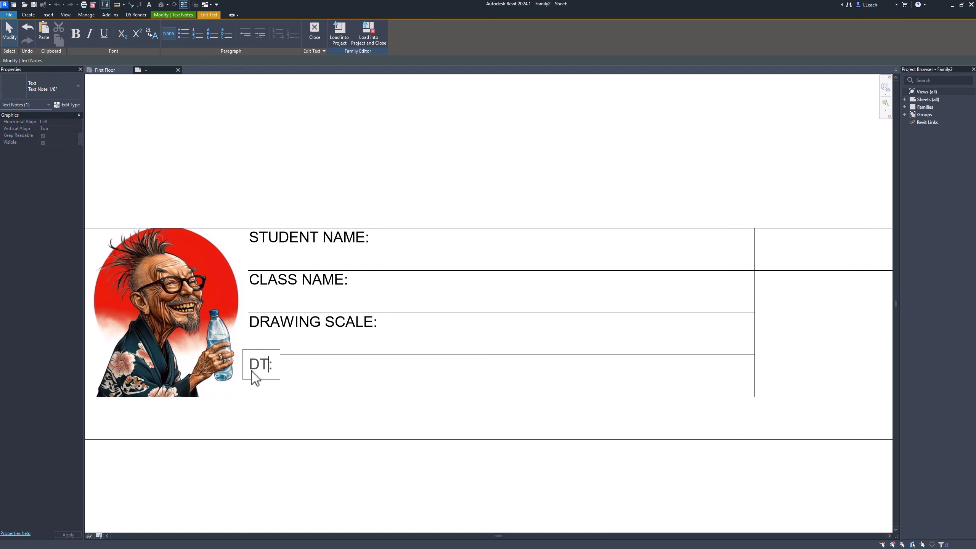
{"action": "type", "text": "ATE"}
{"action": "left_click", "coordinate": [358, 197]}
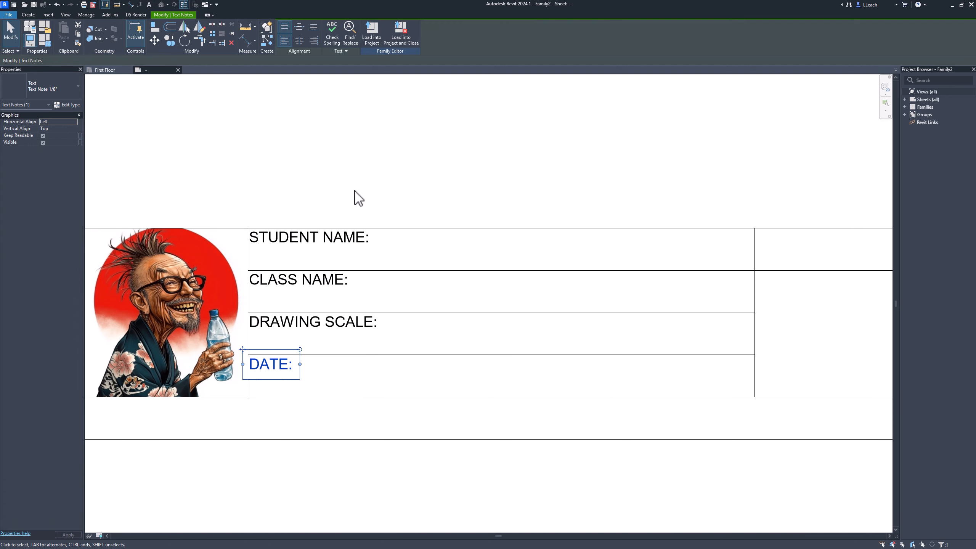
{"action": "left_click", "coordinate": [357, 208]}
Examine the empty middle and far-end cells of the information strip that still have no heading
{"action": "scroll", "coordinate": [357, 209], "scroll_direction": "down", "scroll_amount": 2}
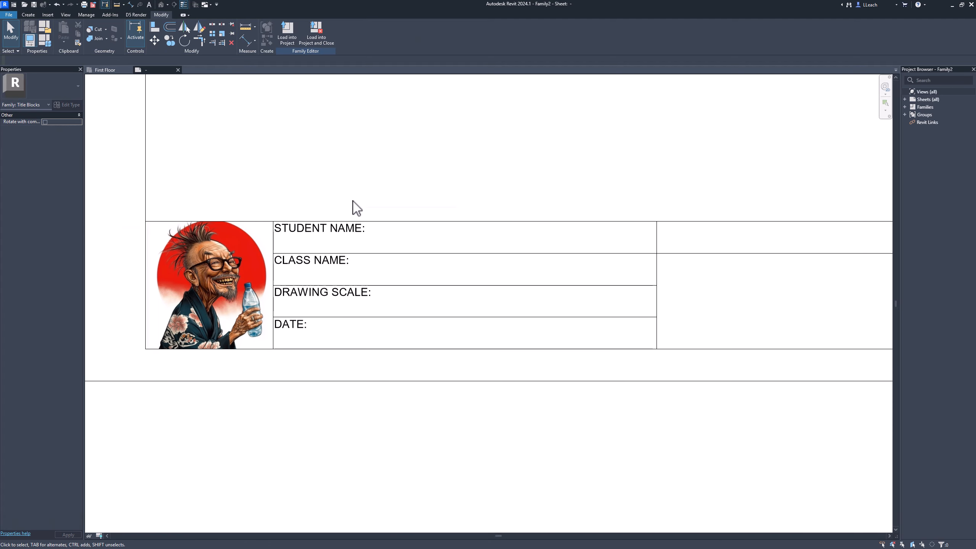
{"action": "scroll", "coordinate": [357, 208], "scroll_direction": "down", "scroll_amount": 1}
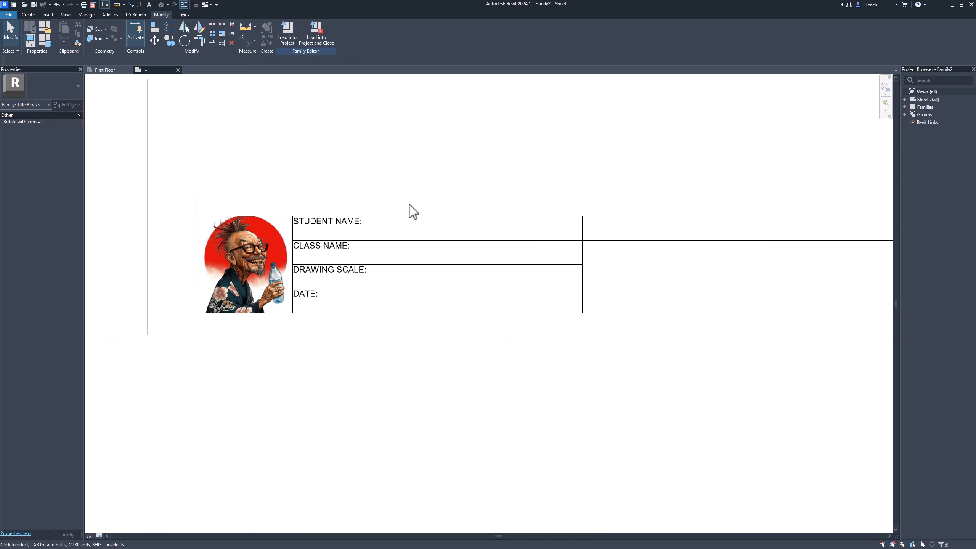
{"action": "scroll", "coordinate": [411, 211], "scroll_direction": "down", "scroll_amount": 1}
{"action": "middle_click_drag", "start_coordinate": [499, 214], "coordinate": [311, 231]}
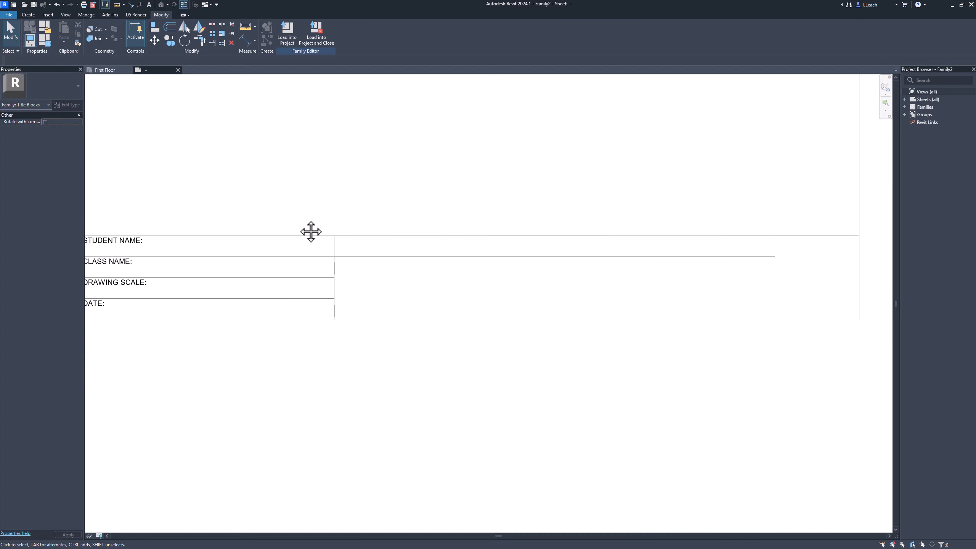
{"action": "middle_click_drag", "start_coordinate": [529, 254], "coordinate": [467, 266]}
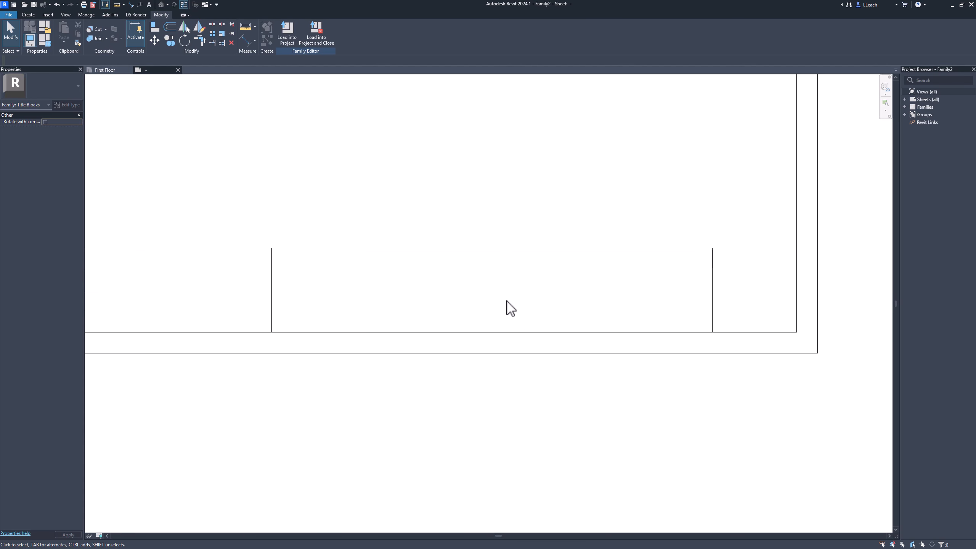
{"action": "middle_click_drag", "start_coordinate": [507, 307], "coordinate": [314, 316]}
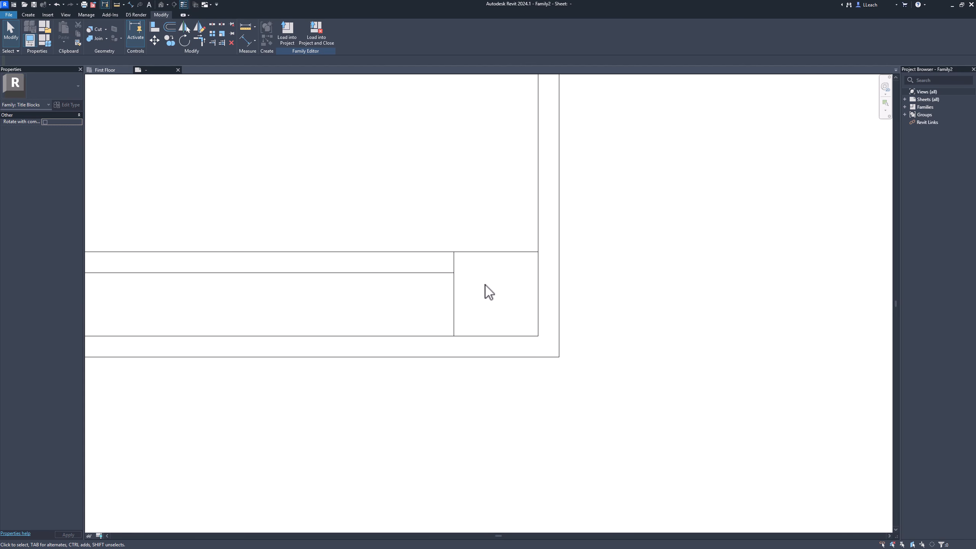
{"action": "middle_click_drag", "start_coordinate": [489, 285], "coordinate": [455, 292]}
{"action": "scroll", "coordinate": [446, 296], "scroll_direction": "up", "scroll_amount": 2}
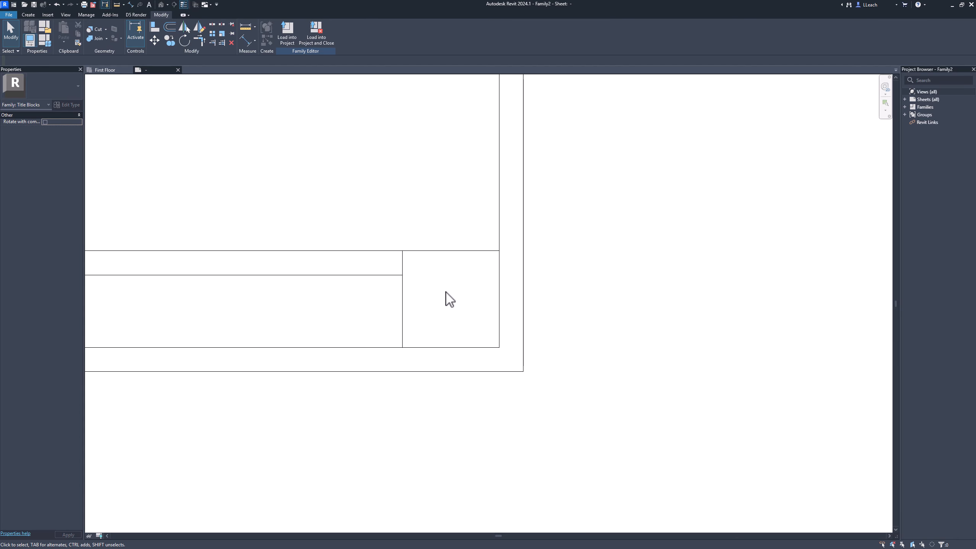
{"action": "scroll", "coordinate": [467, 272], "scroll_direction": "up", "scroll_amount": 1}
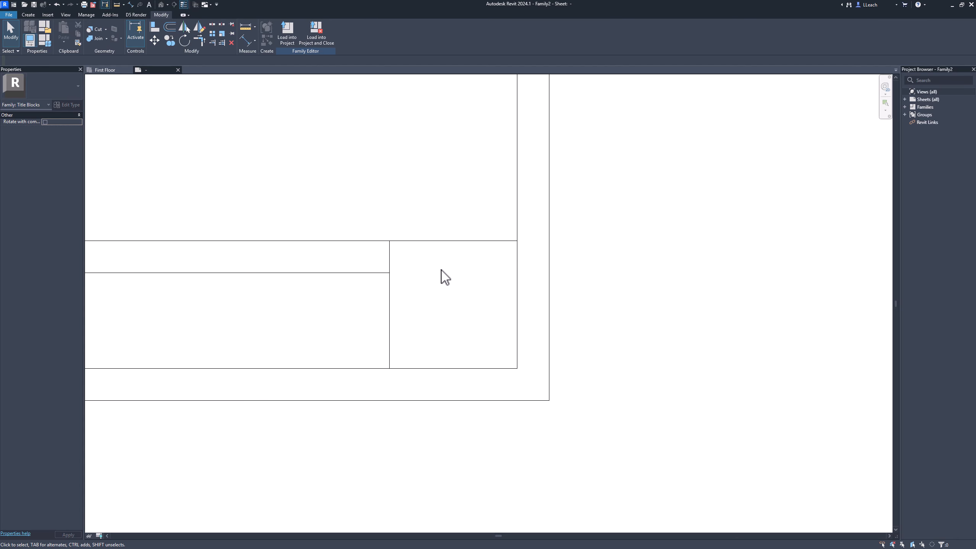
{"action": "scroll", "coordinate": [443, 275], "scroll_direction": "down", "scroll_amount": 6}
{"action": "middle_click_drag", "start_coordinate": [438, 268], "coordinate": [491, 266]}
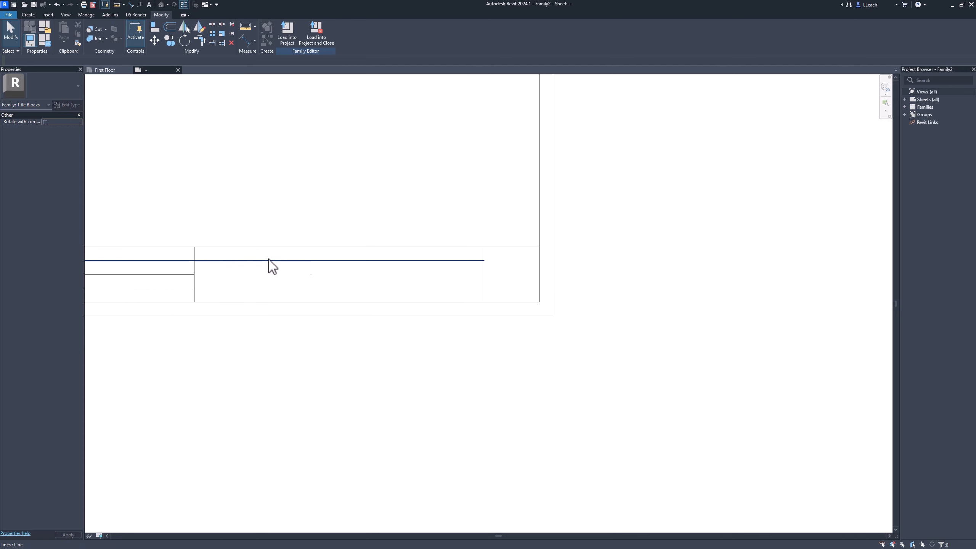
{"action": "middle_click_drag", "start_coordinate": [261, 264], "coordinate": [305, 272]}
{"action": "scroll", "coordinate": [208, 246], "scroll_direction": "up", "scroll_amount": 2}
{"action": "scroll", "coordinate": [209, 248], "scroll_direction": "up", "scroll_amount": 2}
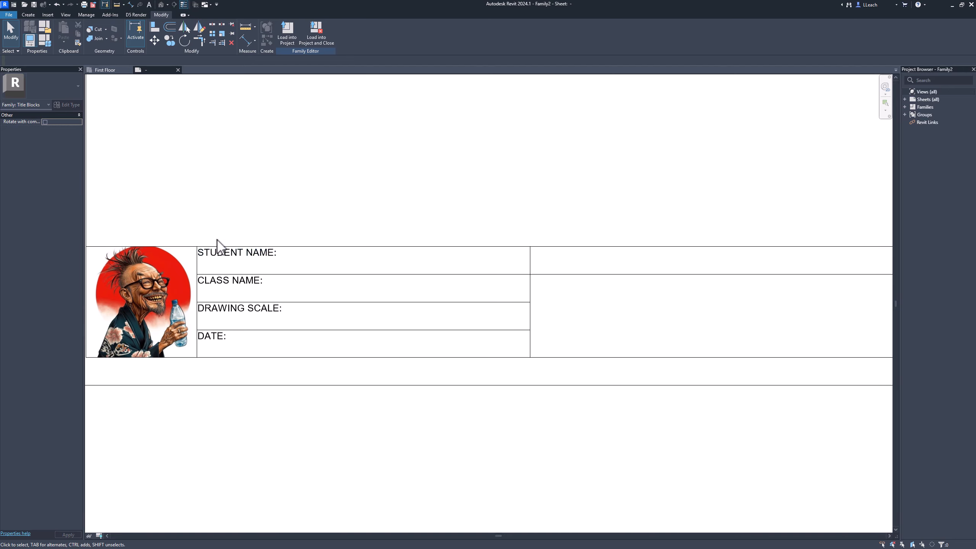
Copy the "STUDENT NAME:" note from its row's upper-left corner to the upper-left corner of the square cell at the strip's right end
{"action": "left_click", "coordinate": [223, 254]}
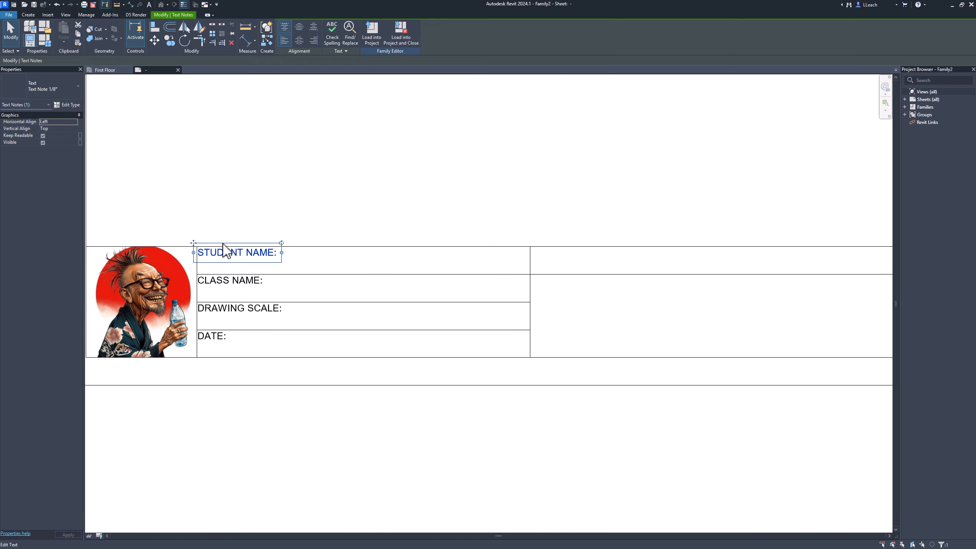
{"action": "left_click", "coordinate": [170, 41]}
{"action": "scroll", "coordinate": [202, 240], "scroll_direction": "up", "scroll_amount": 3}
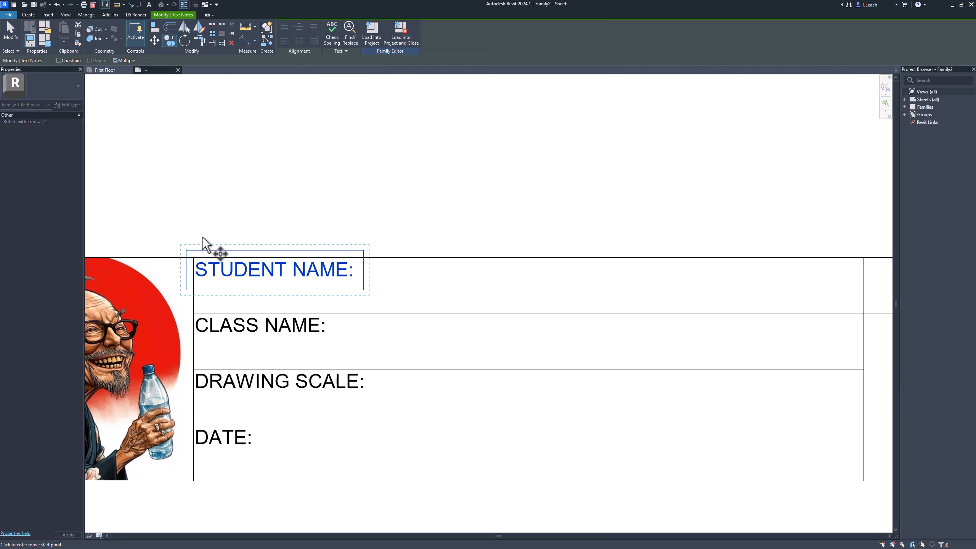
{"action": "left_click", "coordinate": [194, 255]}
{"action": "scroll", "coordinate": [355, 223], "scroll_direction": "down", "scroll_amount": 1}
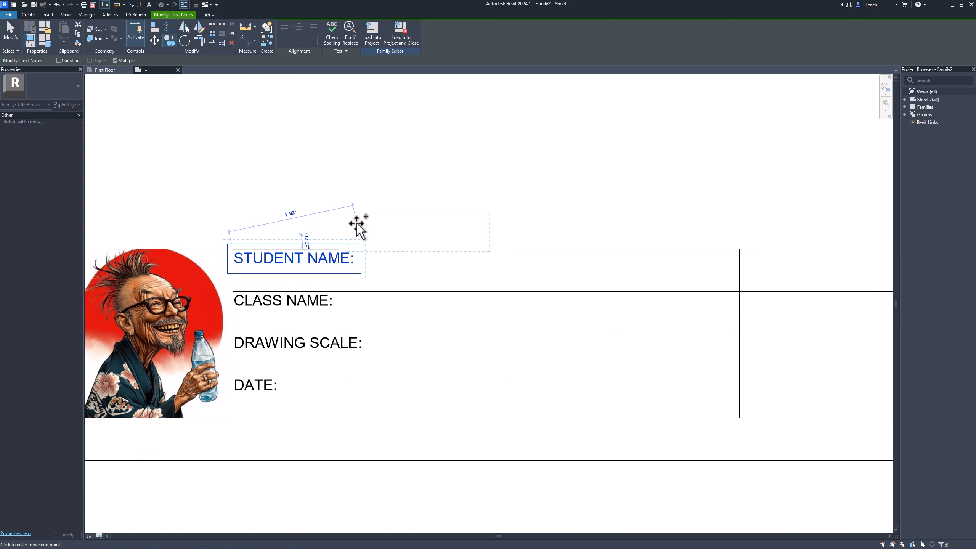
{"action": "middle_click_drag", "start_coordinate": [505, 230], "coordinate": [145, 234]}
{"action": "middle_click_drag", "start_coordinate": [477, 255], "coordinate": [153, 248]}
{"action": "middle_click_drag", "start_coordinate": [444, 248], "coordinate": [206, 252]}
{"action": "scroll", "coordinate": [206, 251], "scroll_direction": "up", "scroll_amount": 1}
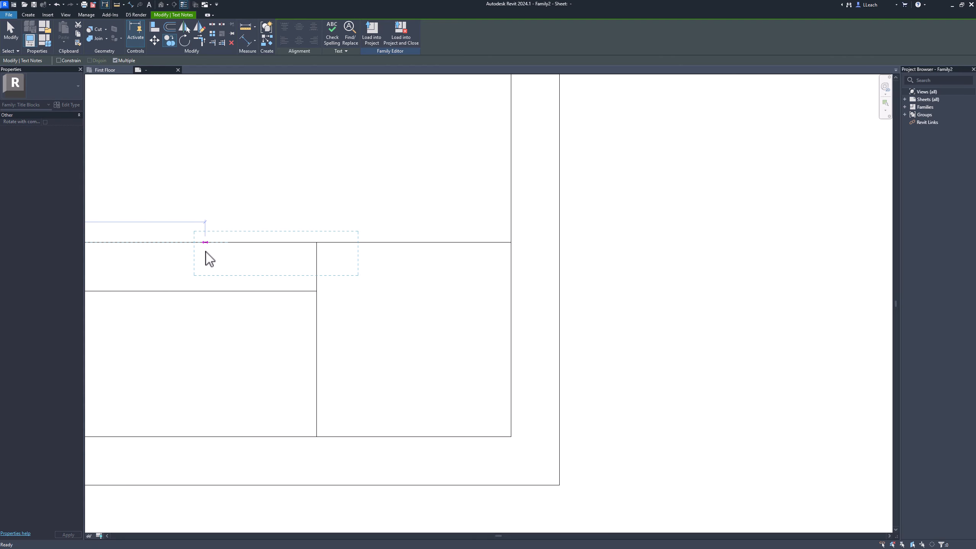
{"action": "scroll", "coordinate": [328, 224], "scroll_direction": "up", "scroll_amount": 3}
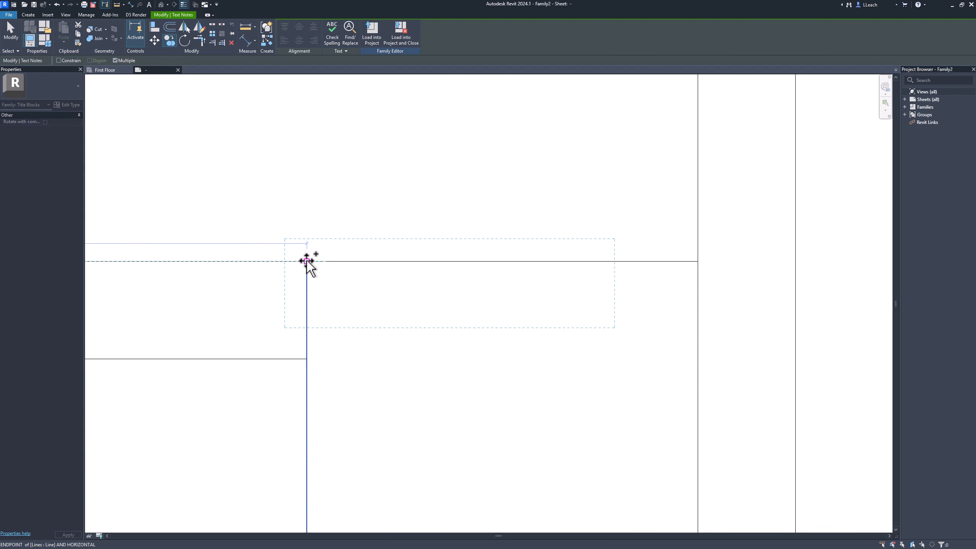
{"action": "left_click", "coordinate": [306, 262]}
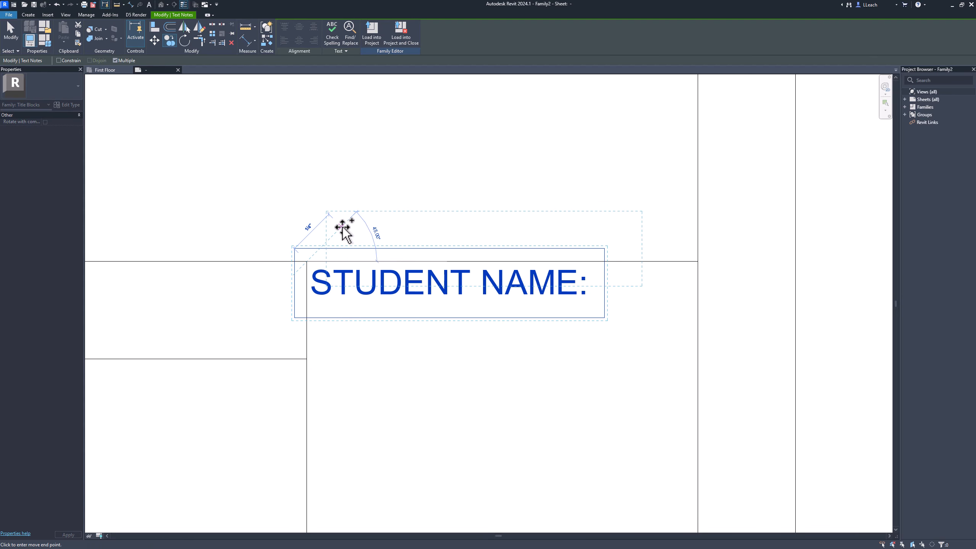
{"action": "key", "text": "Escape"}
{"action": "key", "text": "Escape"}
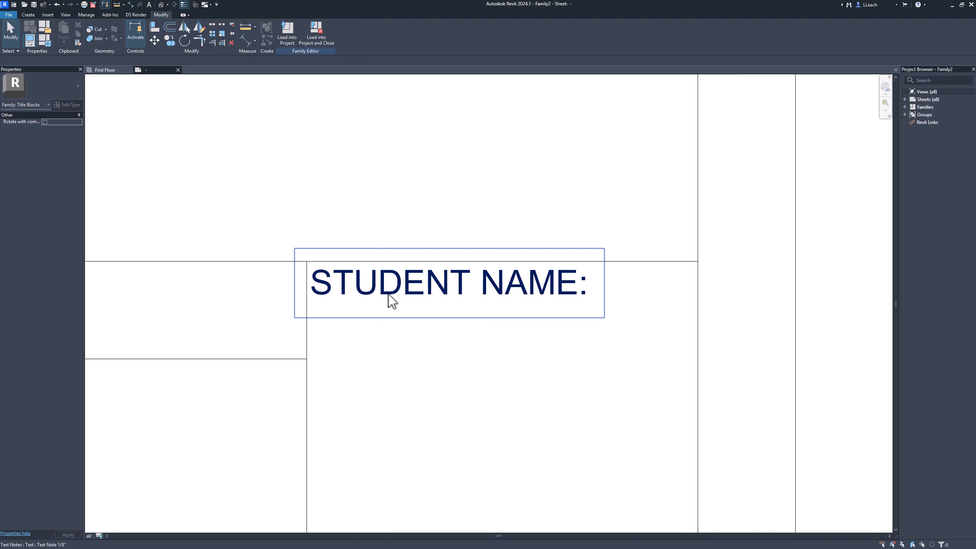
Change the copied note in the strip's rightmost cell to "SHEET NUMBER:"
{"action": "double_click", "coordinate": [389, 298]}
{"action": "left_click_drag", "start_coordinate": [322, 288], "coordinate": [579, 308]}
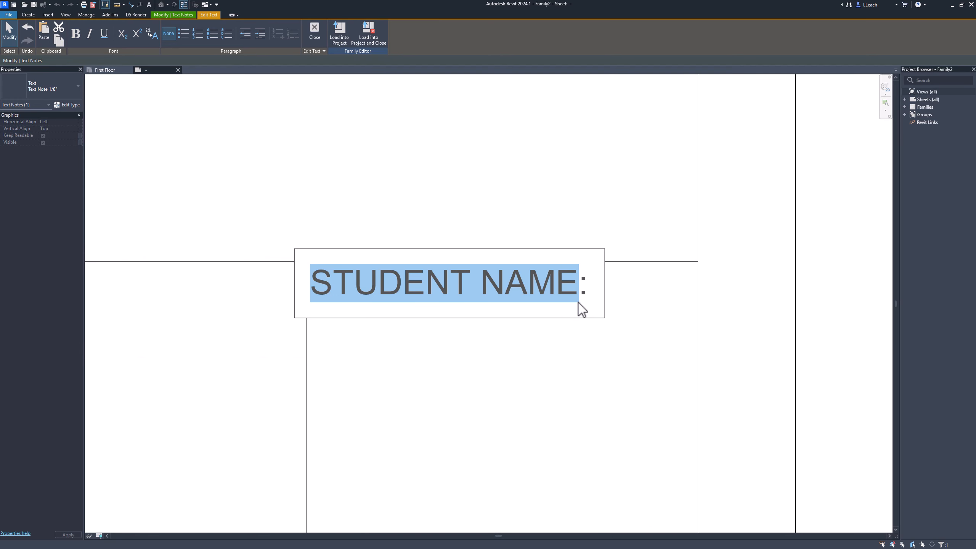
{"action": "type", "text": "SHEET "}
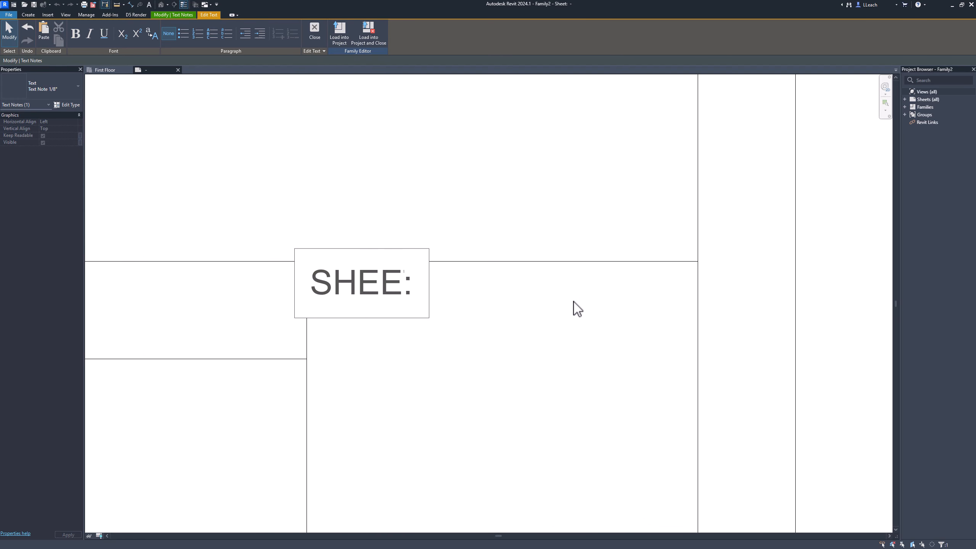
{"action": "type", "text": "NUM"}
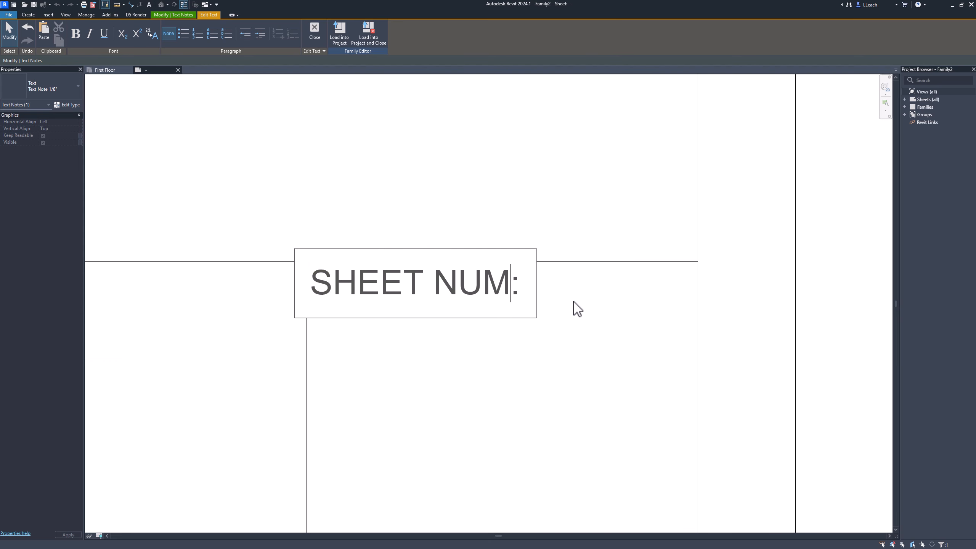
{"action": "type", "text": "BER"}
{"action": "left_click", "coordinate": [427, 189]}
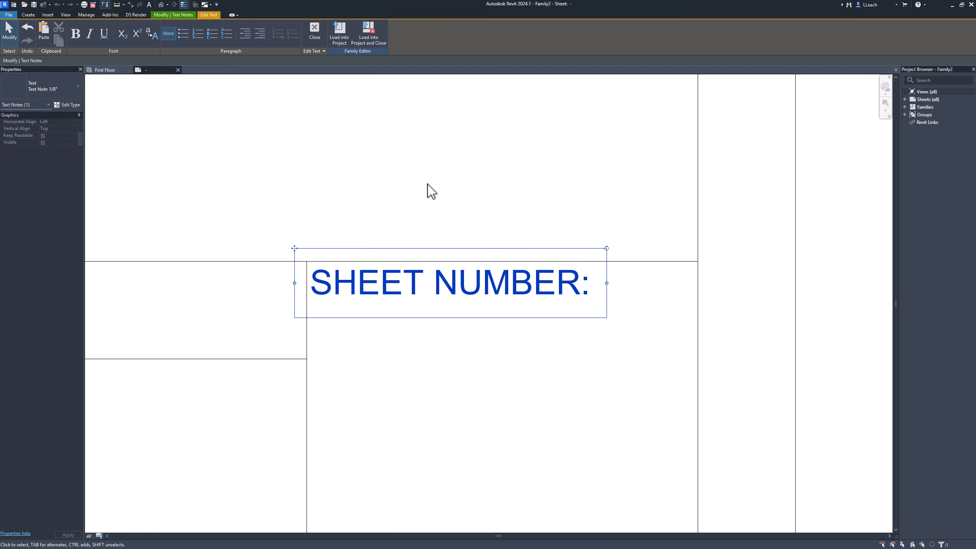
{"action": "left_click", "coordinate": [427, 194]}
{"action": "scroll", "coordinate": [409, 208], "scroll_direction": "down", "scroll_amount": 5}
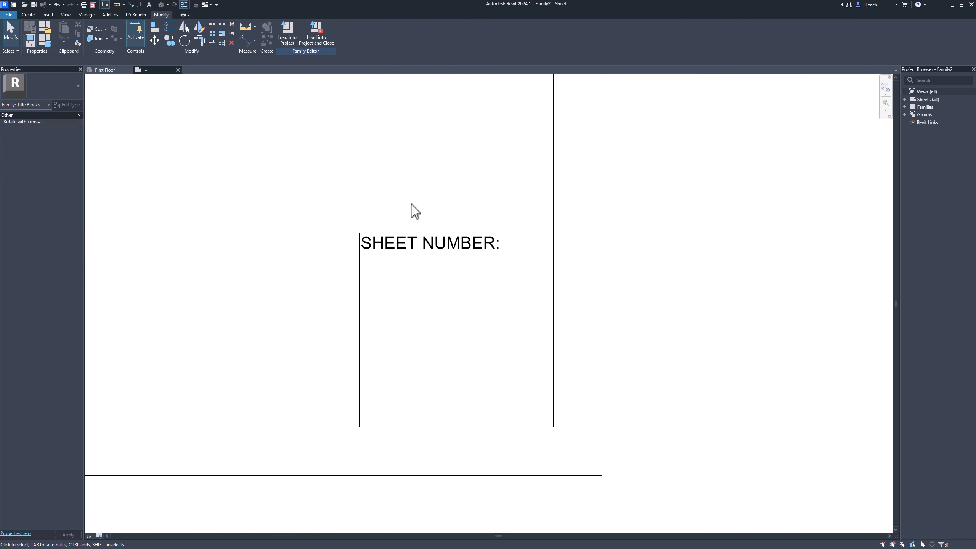
{"action": "middle_click_drag", "start_coordinate": [410, 208], "coordinate": [530, 268]}
{"action": "scroll", "coordinate": [486, 233], "scroll_direction": "down", "scroll_amount": 5}
{"action": "scroll", "coordinate": [466, 286], "scroll_direction": "up", "scroll_amount": 2}
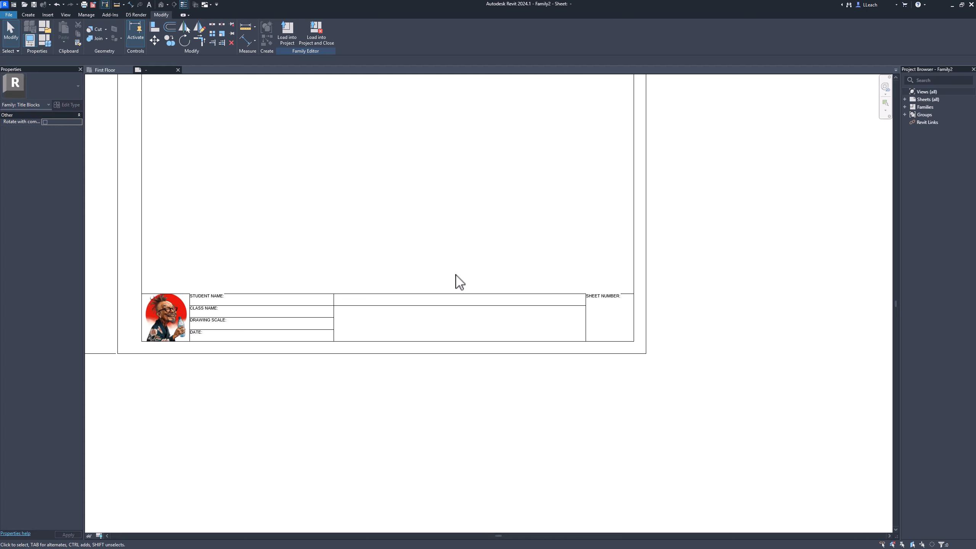
Nudge the "STUDENT NAME:" heading slightly down within its row of the information strip
{"action": "scroll", "coordinate": [199, 284], "scroll_direction": "up", "scroll_amount": 4}
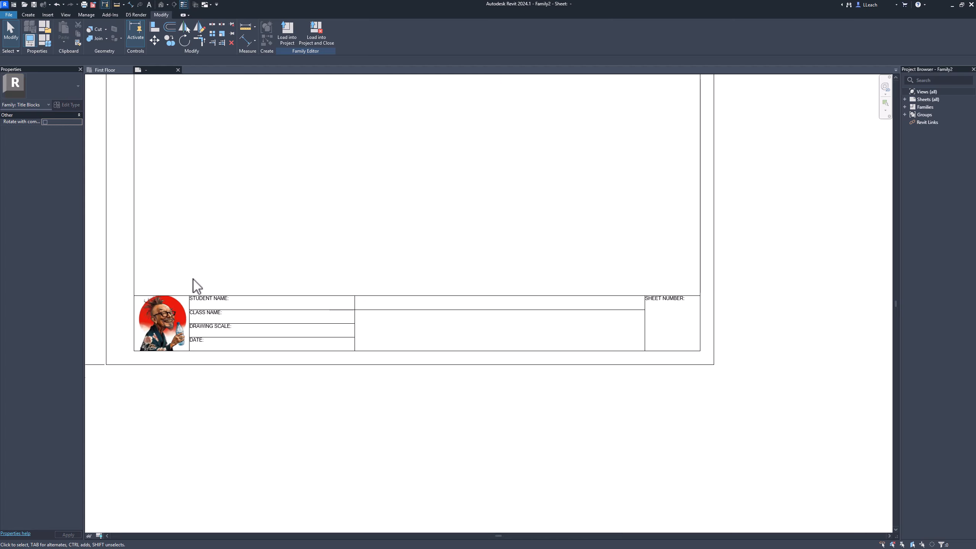
{"action": "left_click", "coordinate": [217, 323]}
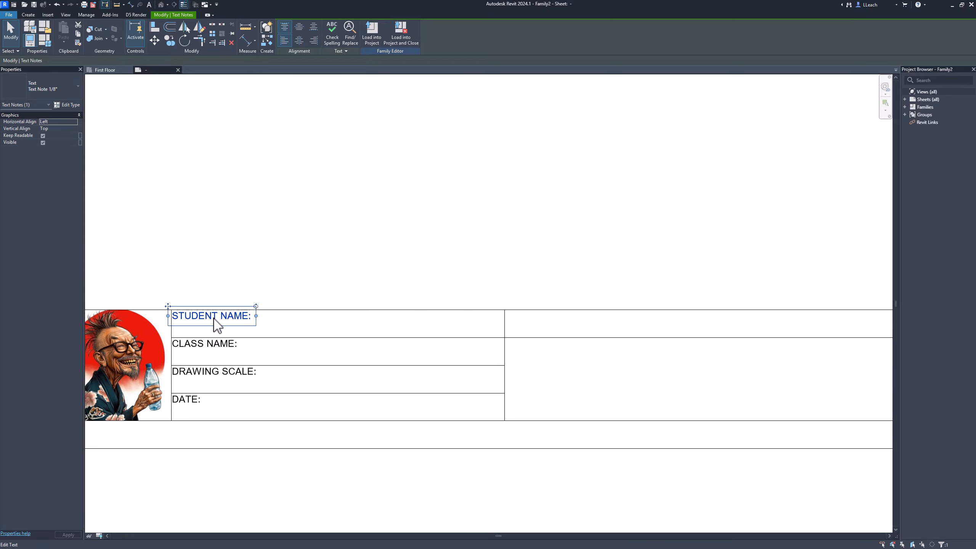
{"action": "key", "text": "Down"}
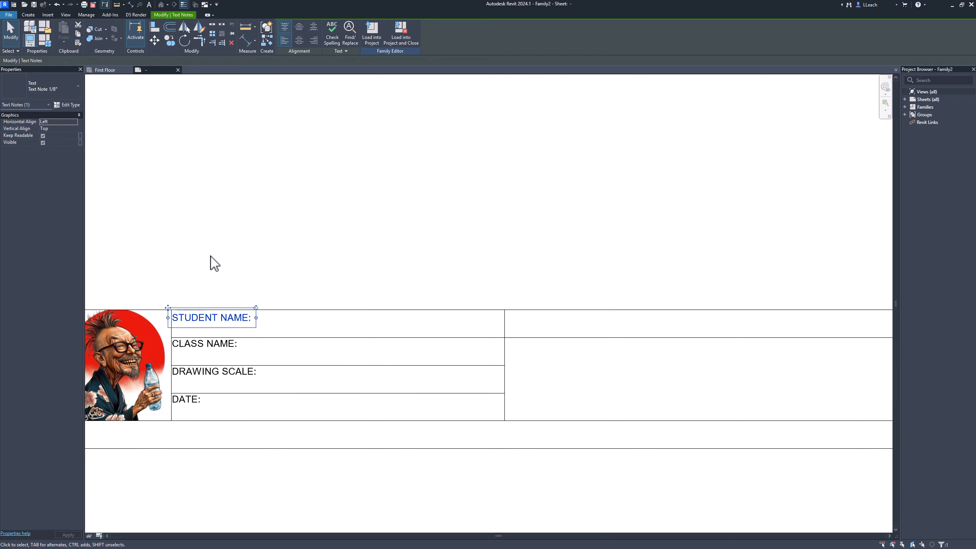
{"action": "left_click", "coordinate": [211, 246]}
Nudge the "SHEET NUMBER:" heading slightly to the right within the square cell at the strip's end
{"action": "scroll", "coordinate": [210, 243], "scroll_direction": "down", "scroll_amount": 2}
{"action": "scroll", "coordinate": [213, 246], "scroll_direction": "down", "scroll_amount": 1}
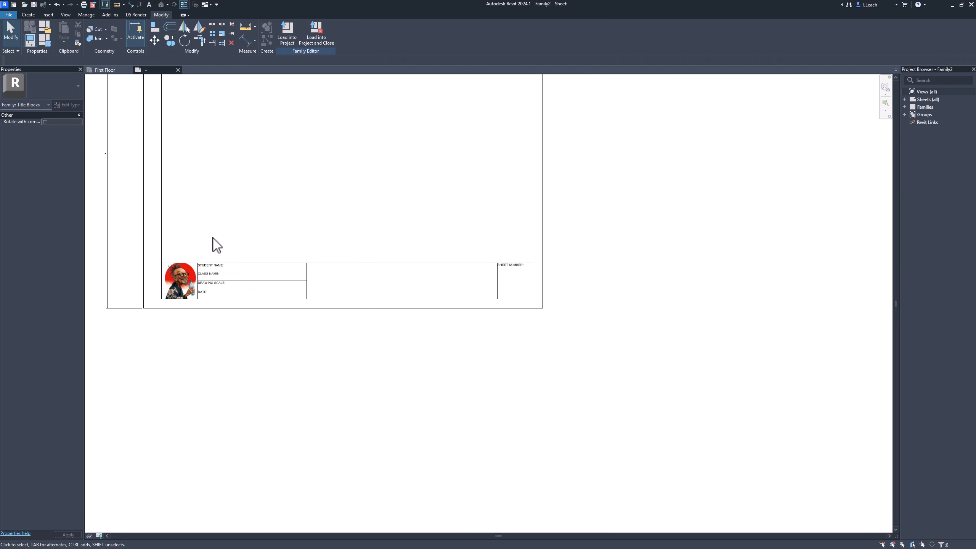
{"action": "scroll", "coordinate": [227, 257], "scroll_direction": "down", "scroll_amount": 1}
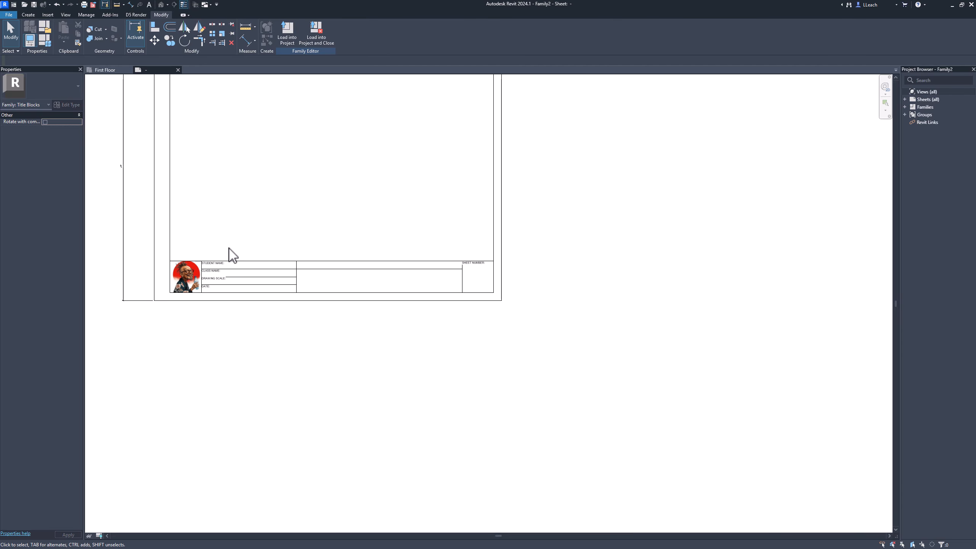
{"action": "middle_click_drag", "start_coordinate": [230, 256], "coordinate": [240, 280]}
{"action": "scroll", "coordinate": [446, 285], "scroll_direction": "up", "scroll_amount": 3}
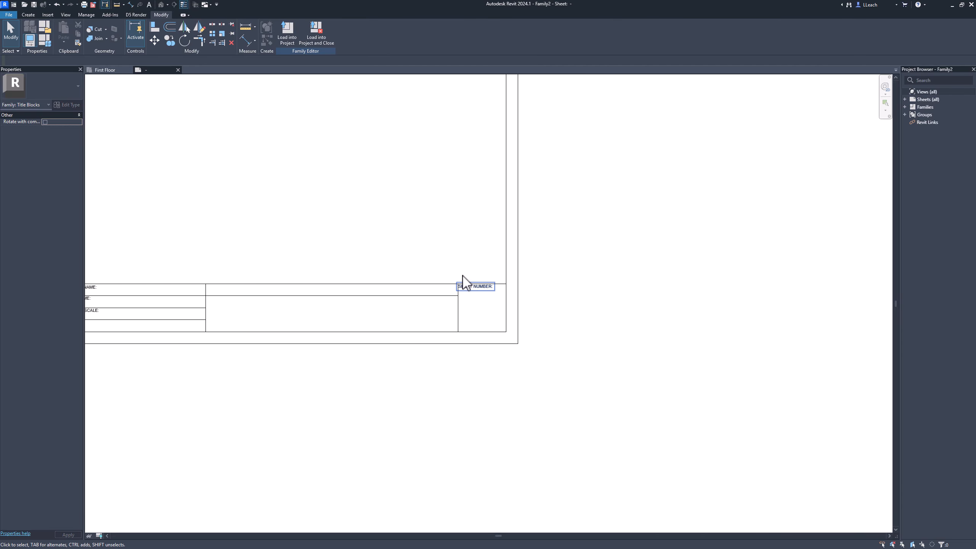
{"action": "scroll", "coordinate": [470, 286], "scroll_direction": "down", "scroll_amount": 2}
{"action": "scroll", "coordinate": [486, 288], "scroll_direction": "up", "scroll_amount": 4}
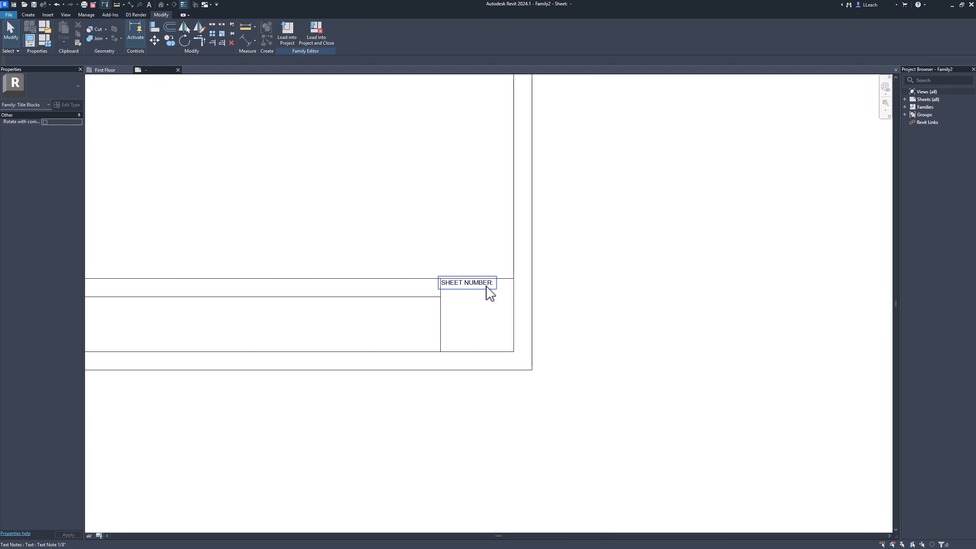
{"action": "left_click", "coordinate": [439, 289]}
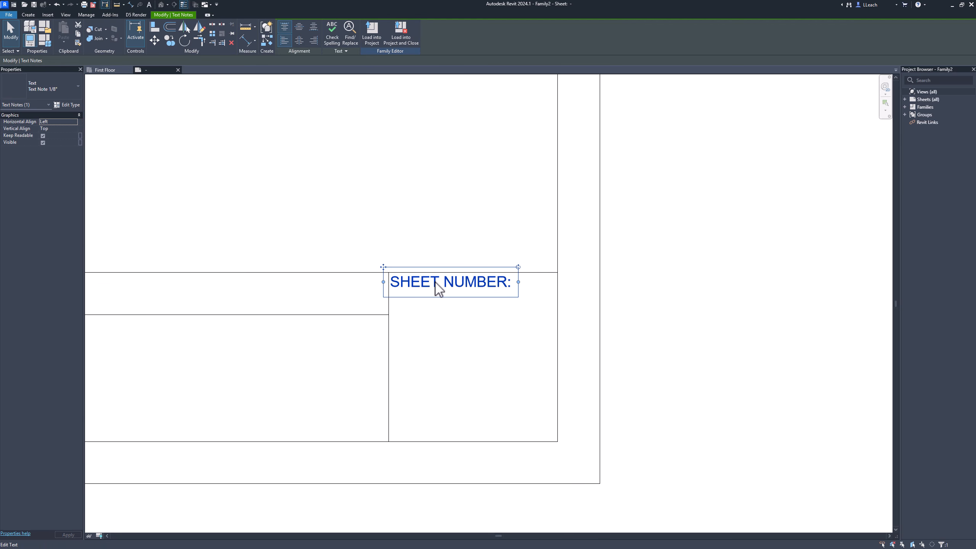
{"action": "key", "text": "Right"}
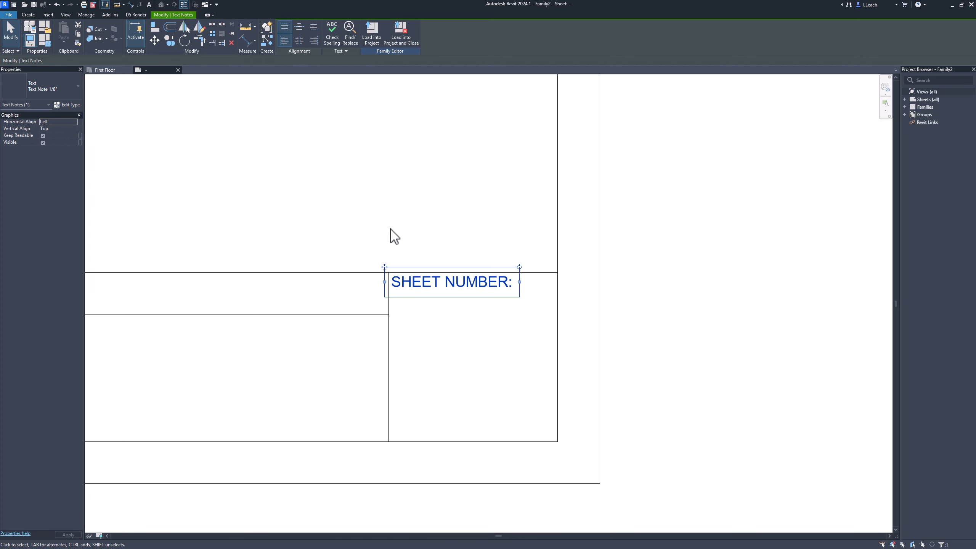
{"action": "left_click", "coordinate": [387, 228]}
Start a new text note for the student name row with its vertical alignment set to middle
{"action": "scroll", "coordinate": [384, 224], "scroll_direction": "down", "scroll_amount": 4}
{"action": "middle_click_drag", "start_coordinate": [377, 222], "coordinate": [545, 327]}
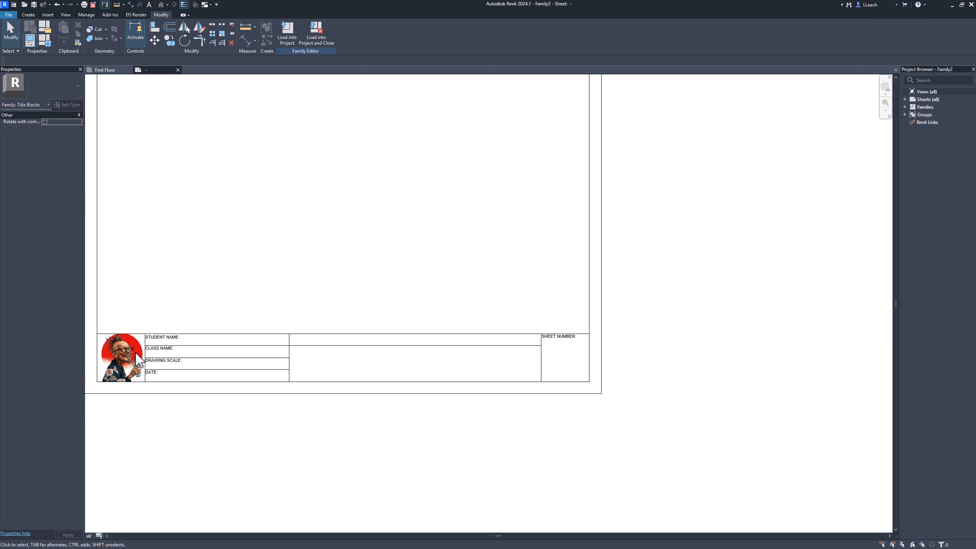
{"action": "scroll", "coordinate": [133, 363], "scroll_direction": "up", "scroll_amount": 1}
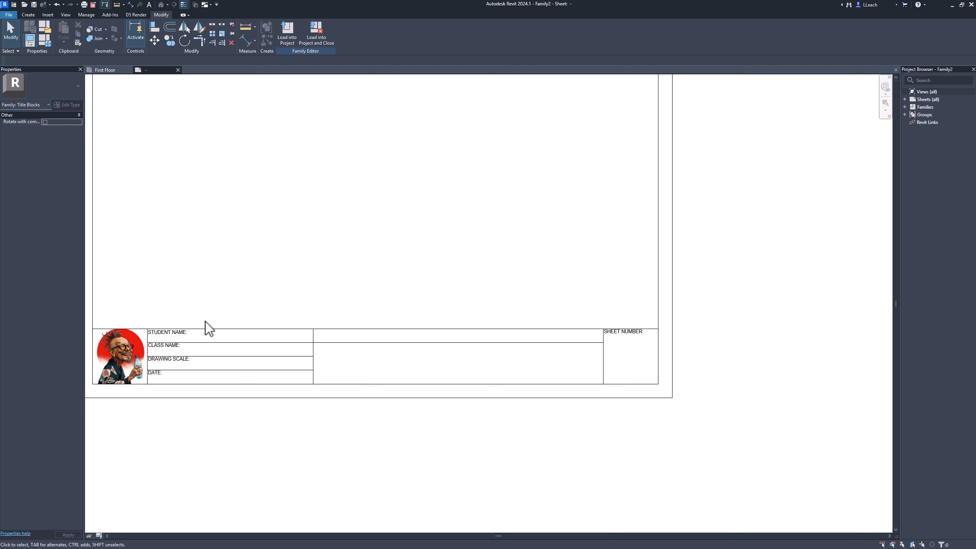
{"action": "scroll", "coordinate": [169, 331], "scroll_direction": "up", "scroll_amount": 1}
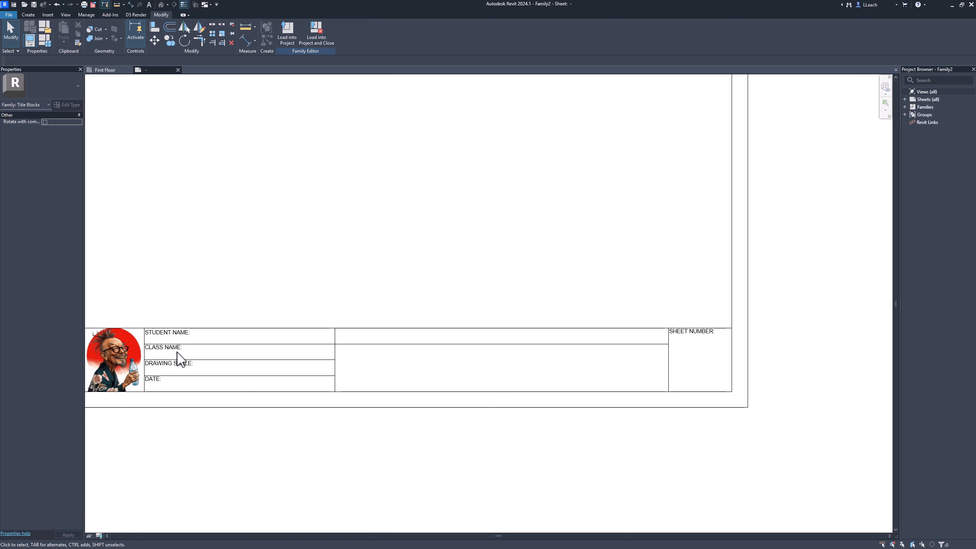
{"action": "scroll", "coordinate": [172, 361], "scroll_direction": "up", "scroll_amount": 5}
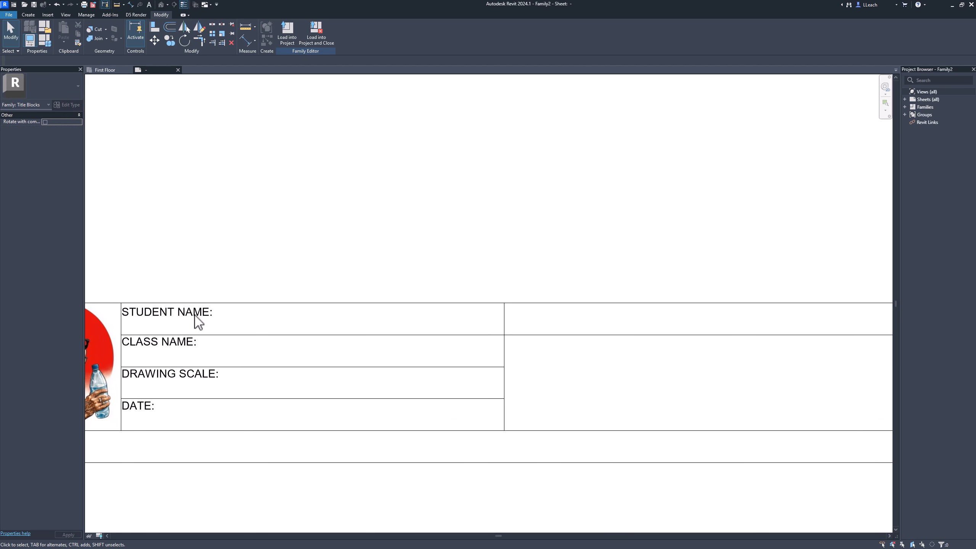
{"action": "middle_click_drag", "start_coordinate": [225, 329], "coordinate": [293, 345]}
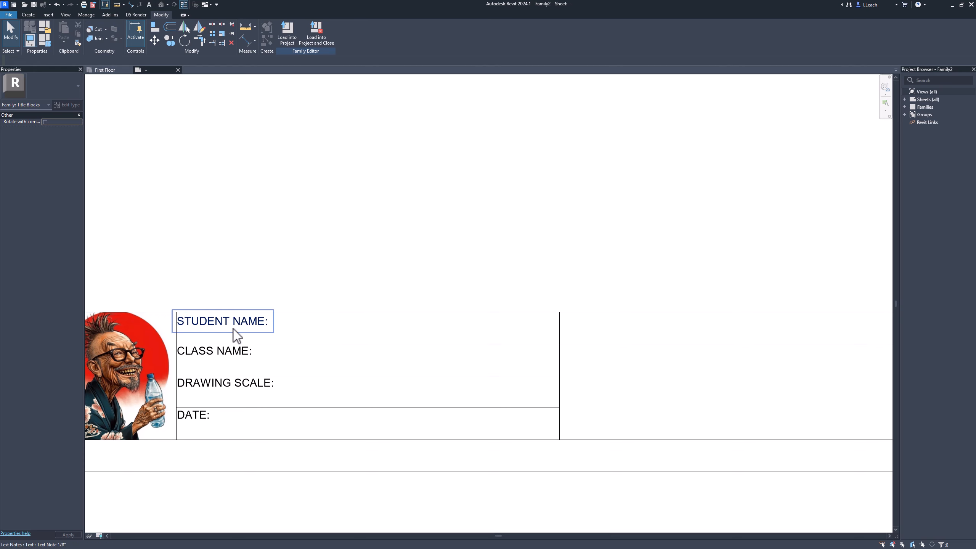
{"action": "left_click", "coordinate": [28, 15]}
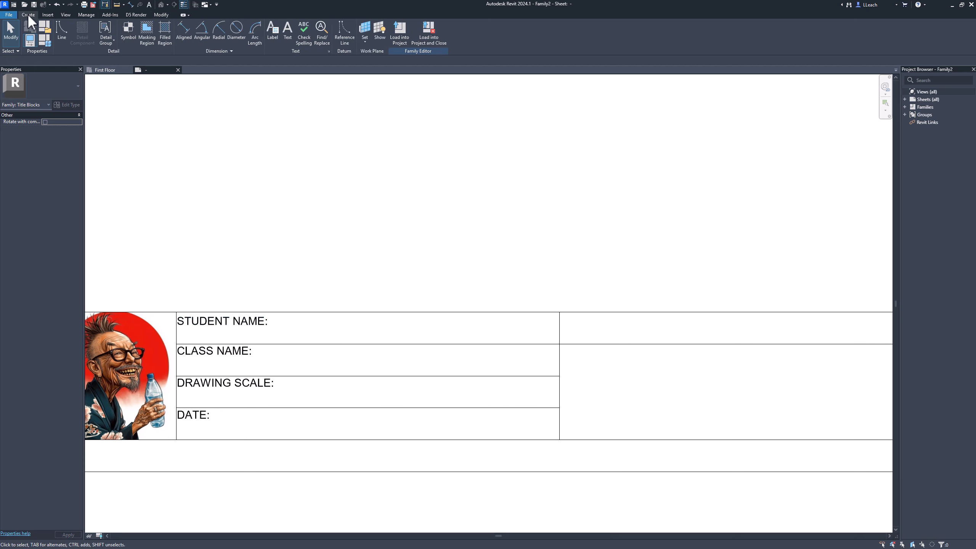
{"action": "left_click", "coordinate": [287, 35]}
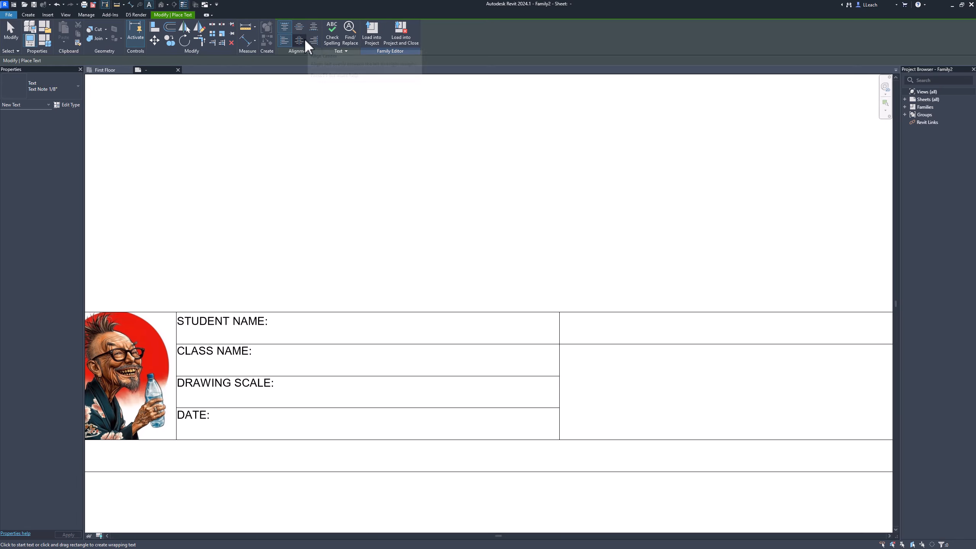
{"action": "left_click", "coordinate": [299, 26]}
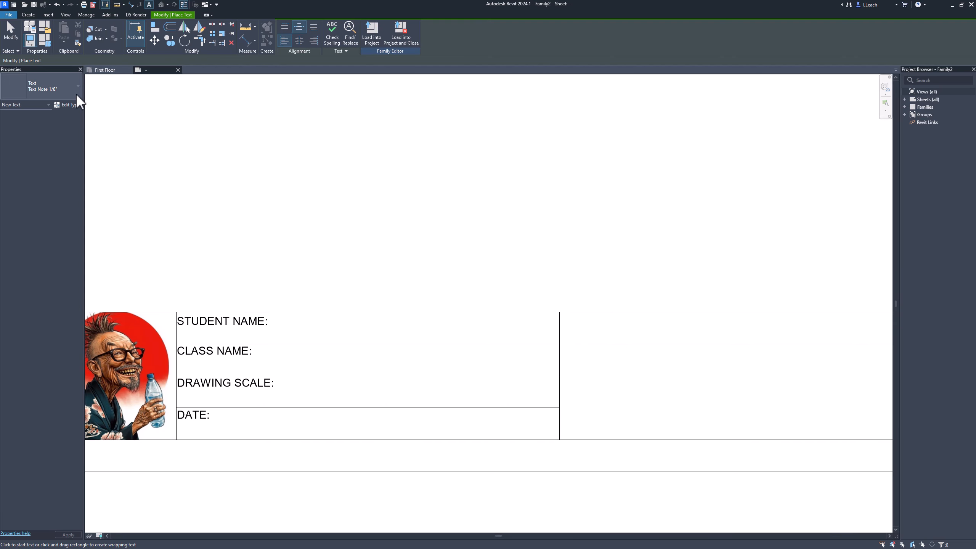
{"action": "left_click", "coordinate": [73, 106]}
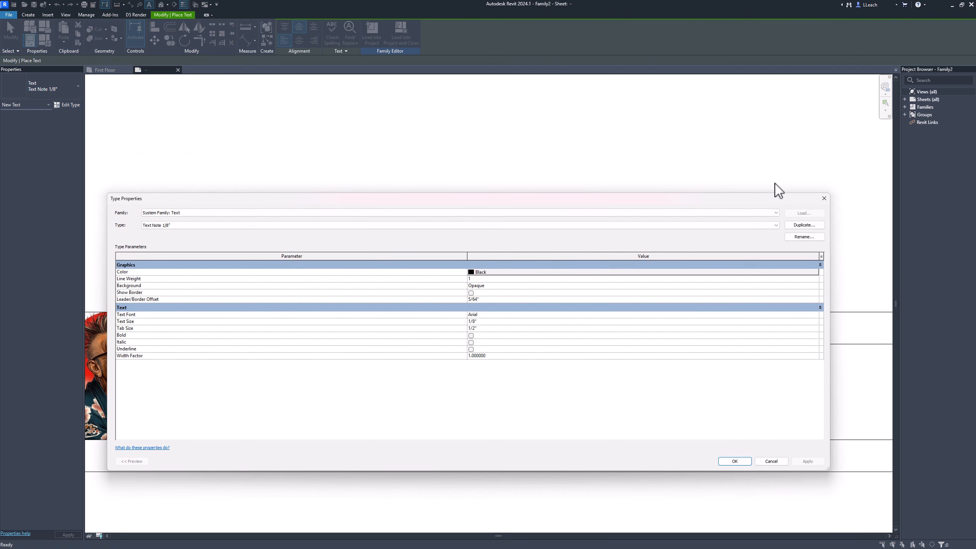
{"action": "left_click", "coordinate": [804, 225]}
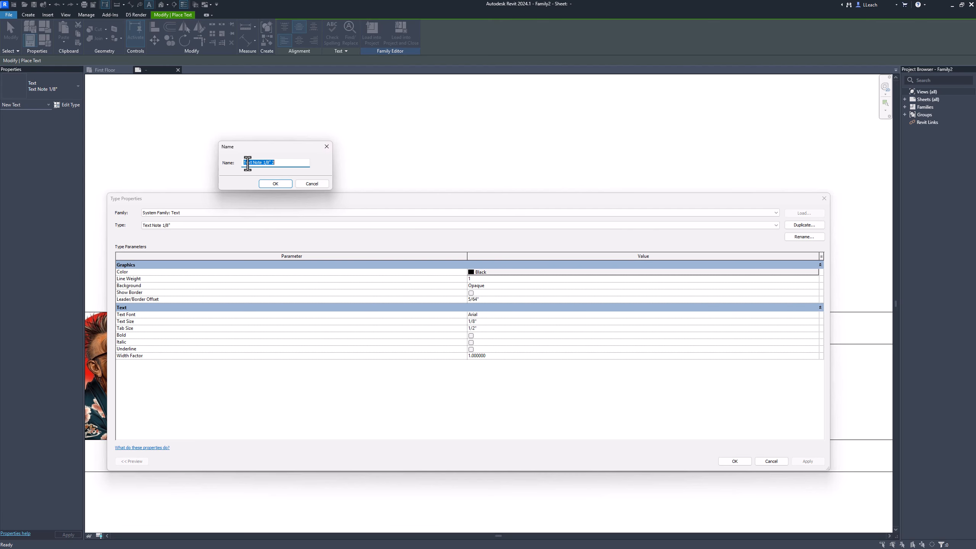
{"action": "left_click_drag", "start_coordinate": [263, 162], "coordinate": [282, 165]}
{"action": "left_click_drag", "start_coordinate": [264, 164], "coordinate": [291, 166]}
{"action": "left_click", "coordinate": [308, 185]}
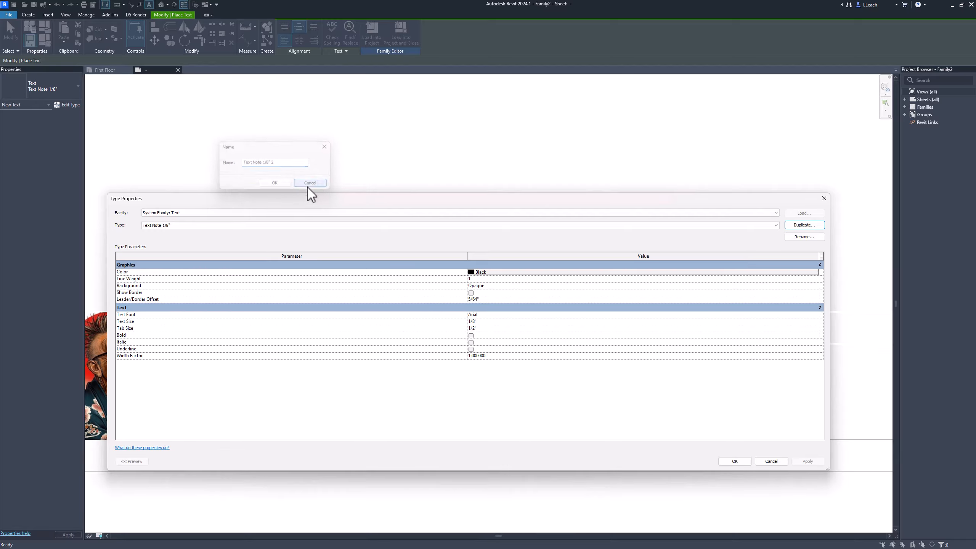
{"action": "left_click", "coordinate": [825, 199]}
Switch the new text to the Text Note 1 type and check its text size in the type properties
{"action": "left_click", "coordinate": [77, 87]}
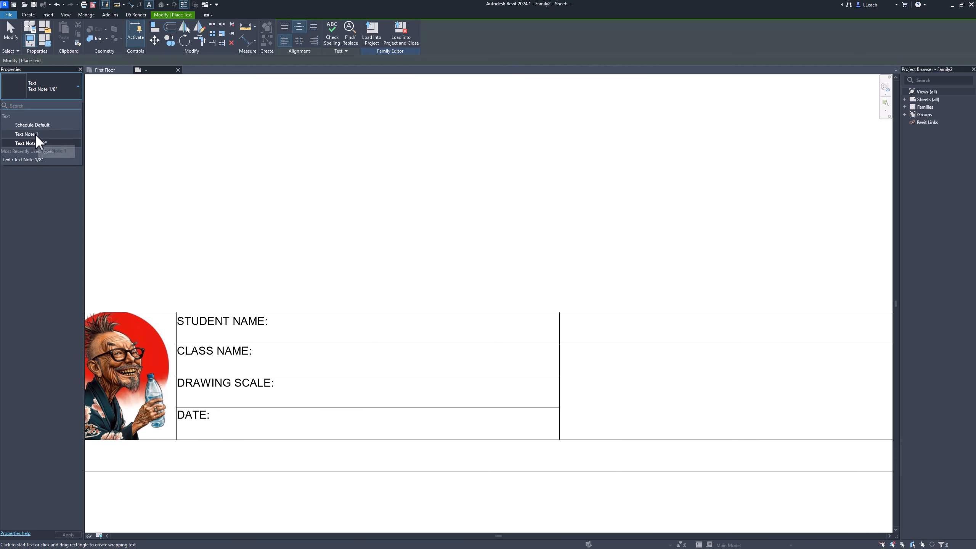
{"action": "left_click", "coordinate": [35, 134]}
{"action": "left_click", "coordinate": [70, 105]}
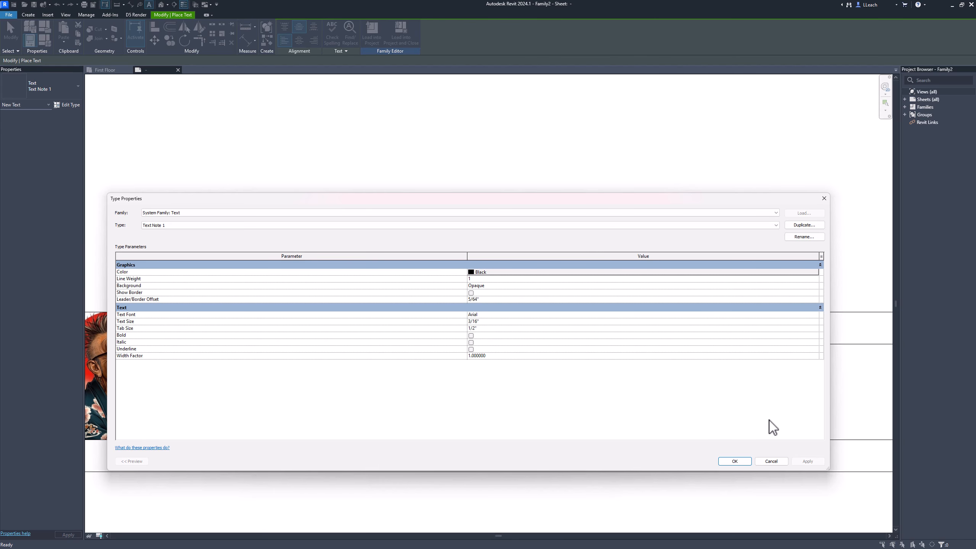
{"action": "left_click", "coordinate": [772, 461]}
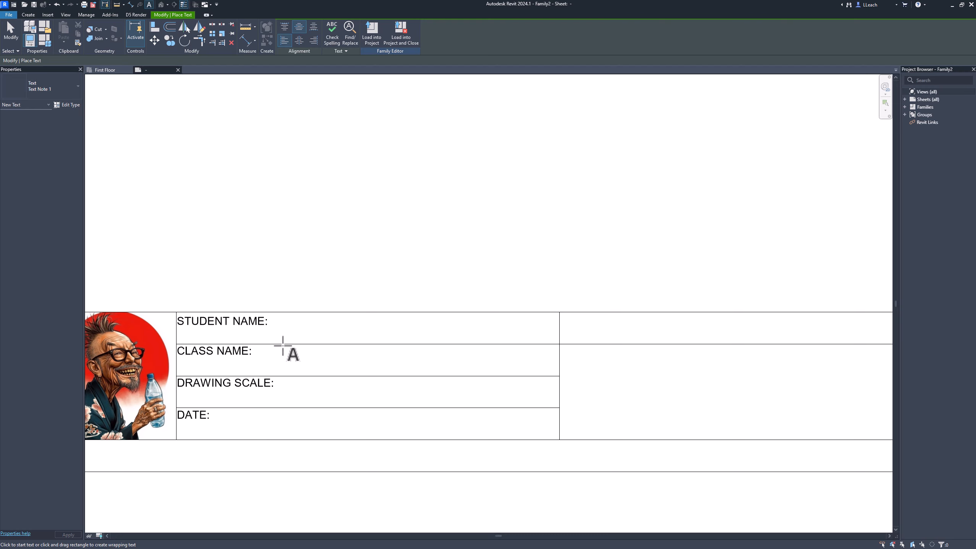
Place a note with the student's name beside the "STUDENT NAME:" heading
{"action": "scroll", "coordinate": [271, 320], "scroll_direction": "up", "scroll_amount": 1}
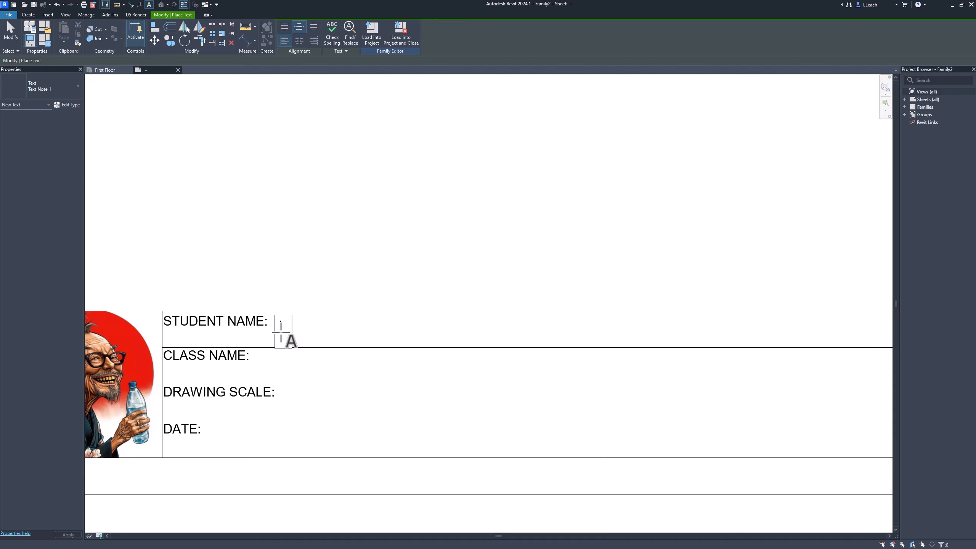
{"action": "left_click", "coordinate": [281, 331]}
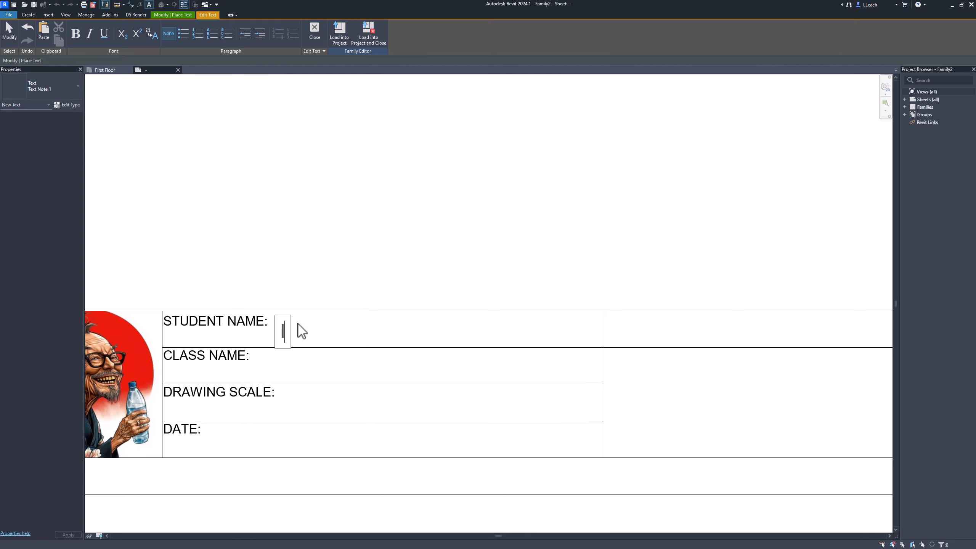
{"action": "type", "text": "LC LEACH"}
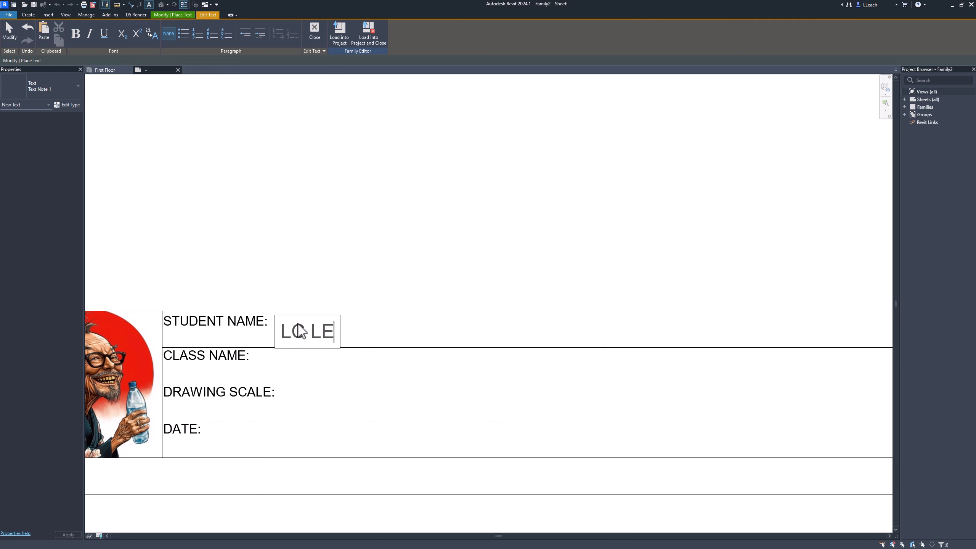
{"action": "left_click", "coordinate": [320, 283]}
{"action": "double_click", "coordinate": [322, 331]}
{"action": "key", "text": "Escape"}
{"action": "key", "text": "Escape"}
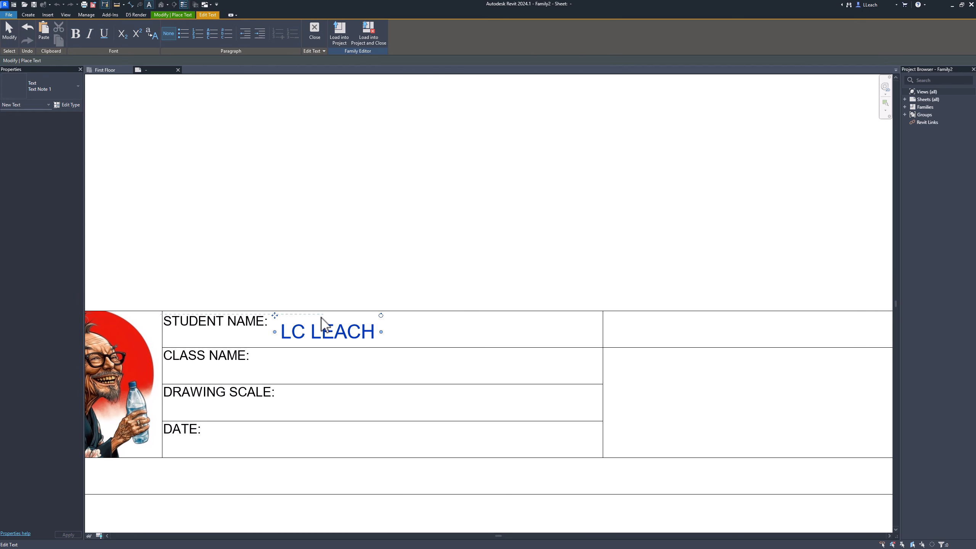
Nudge the student's name note slightly up and to the right within its row
{"action": "left_click", "coordinate": [319, 340]}
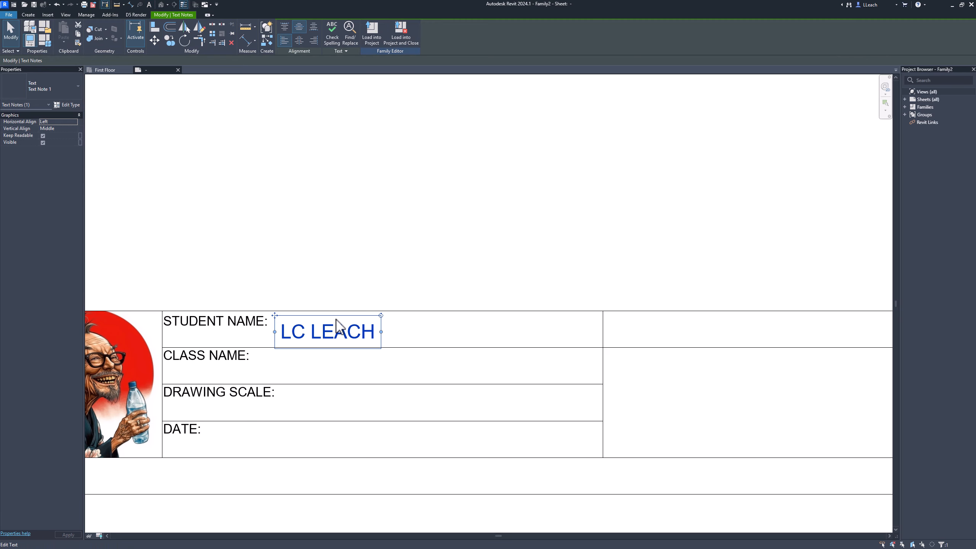
{"action": "left_click_drag", "start_coordinate": [334, 319], "coordinate": [335, 314]}
{"action": "key", "text": "Right"}
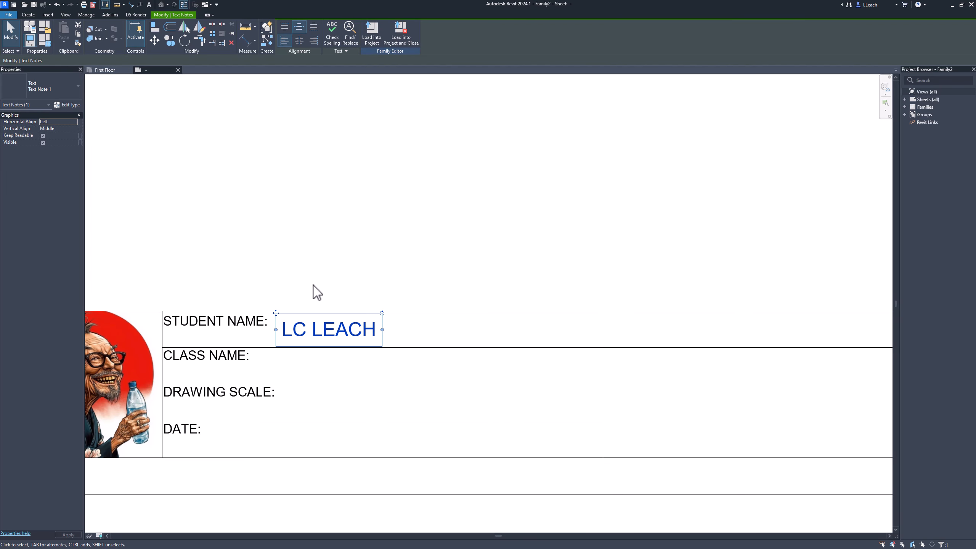
{"action": "key", "text": "Escape"}
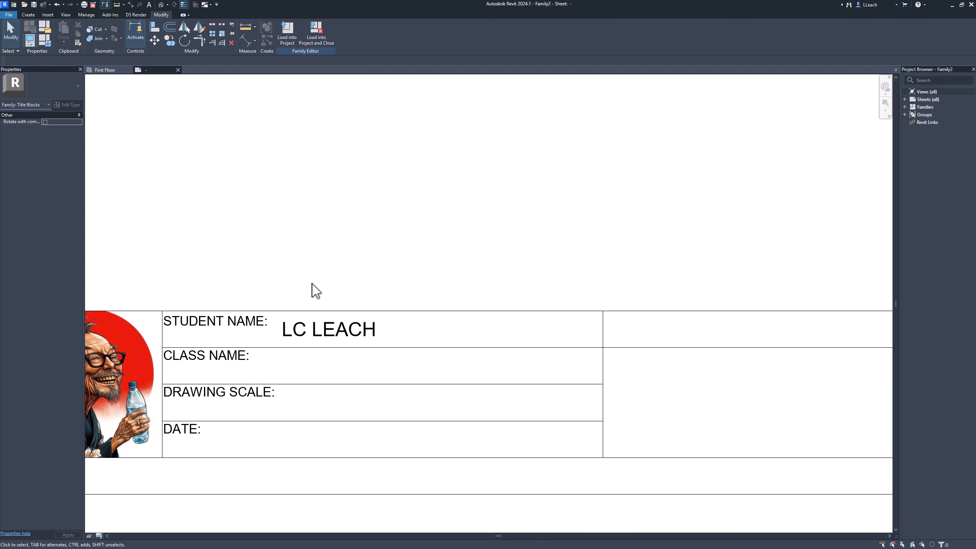
Copy the student's name note one row down, beside "CLASS NAME:", using the row lines' corners as reference points
{"action": "left_click", "coordinate": [303, 340]}
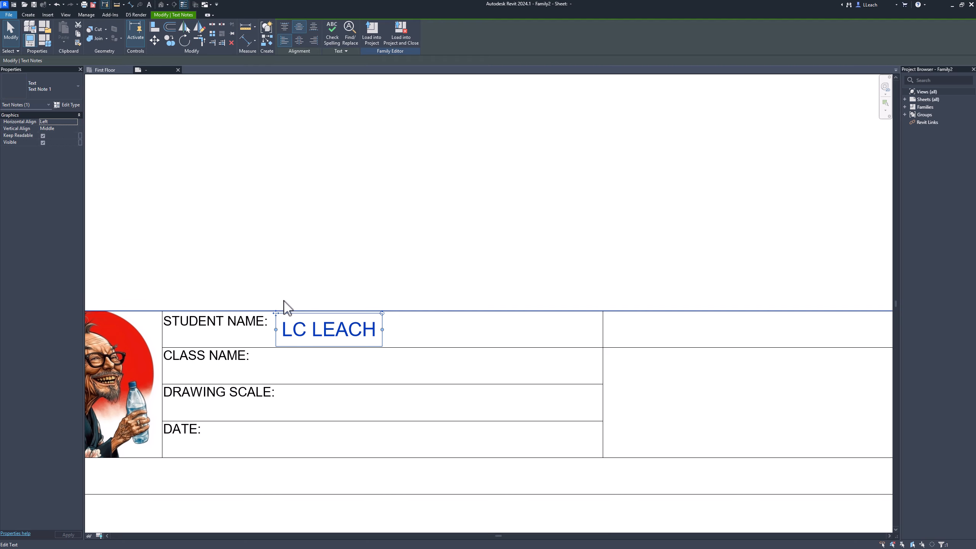
{"action": "left_click", "coordinate": [168, 39]}
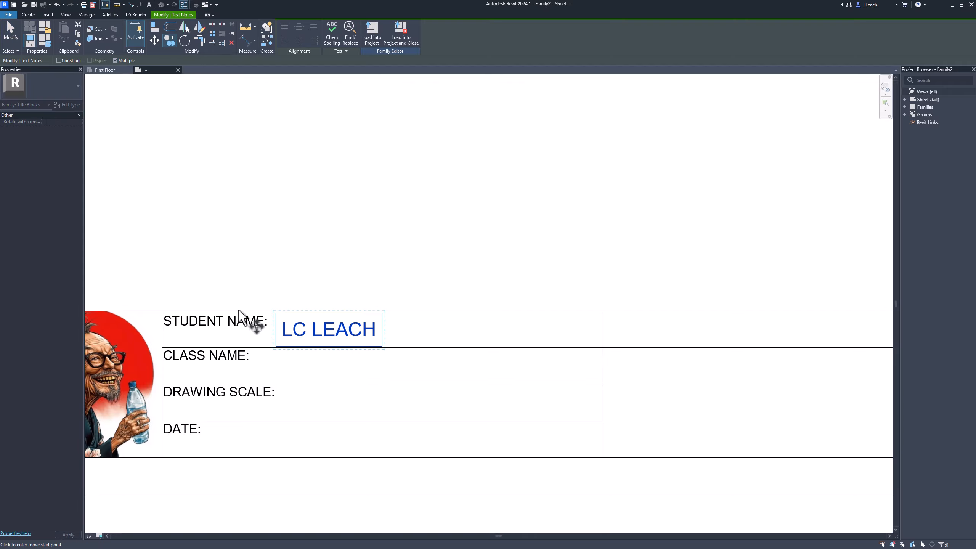
{"action": "left_click", "coordinate": [164, 348]}
{"action": "left_click", "coordinate": [164, 384]}
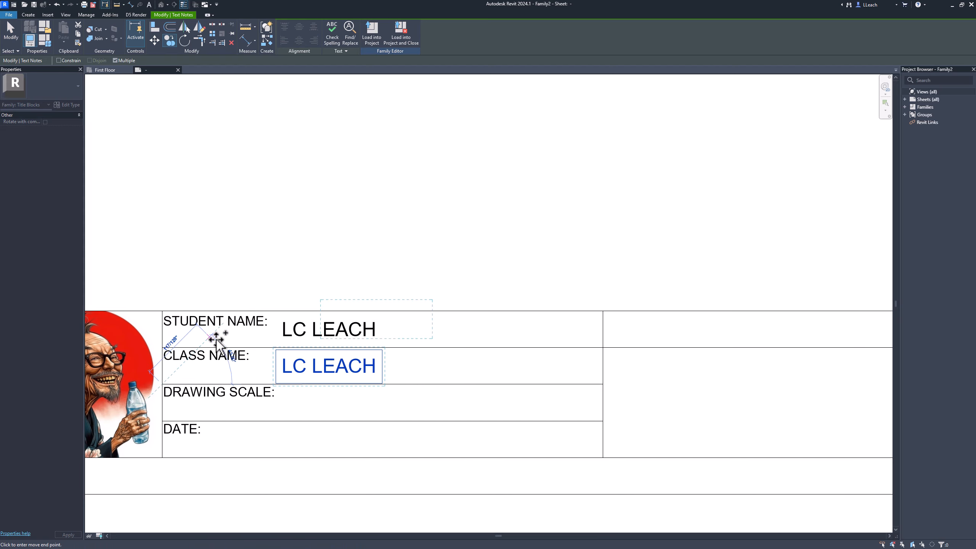
{"action": "key", "text": "Escape"}
{"action": "key", "text": "Escape"}
Change the copied note beside "CLASS NAME:" to read "ARCHITECTURAL DESIGN I" and nudge it slightly up within its row
{"action": "double_click", "coordinate": [298, 375]}
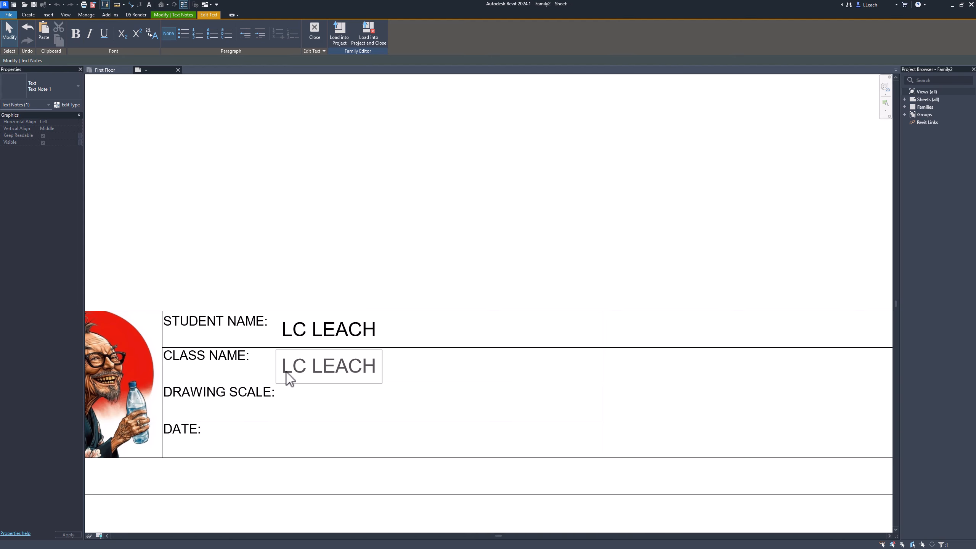
{"action": "left_click_drag", "start_coordinate": [284, 375], "coordinate": [373, 379]}
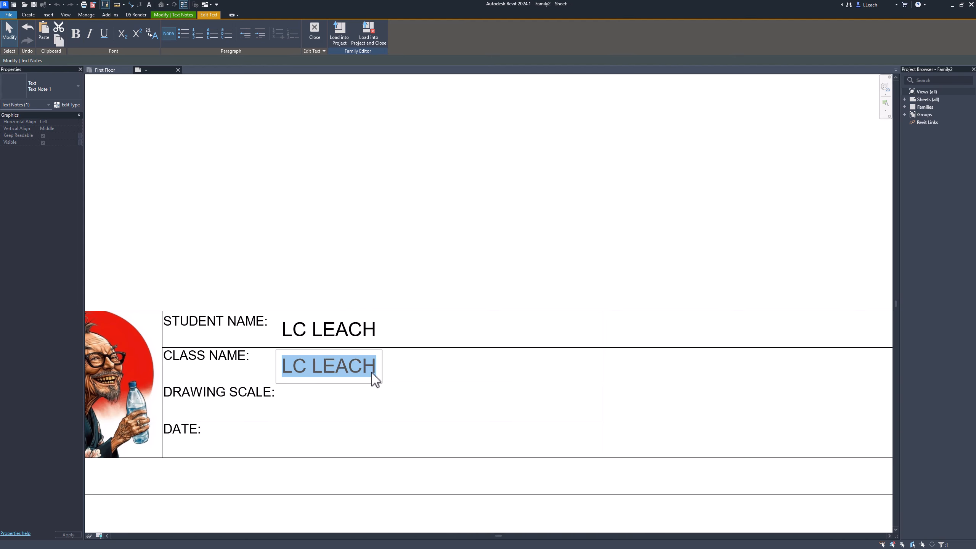
{"action": "type", "text": "ARCH"}
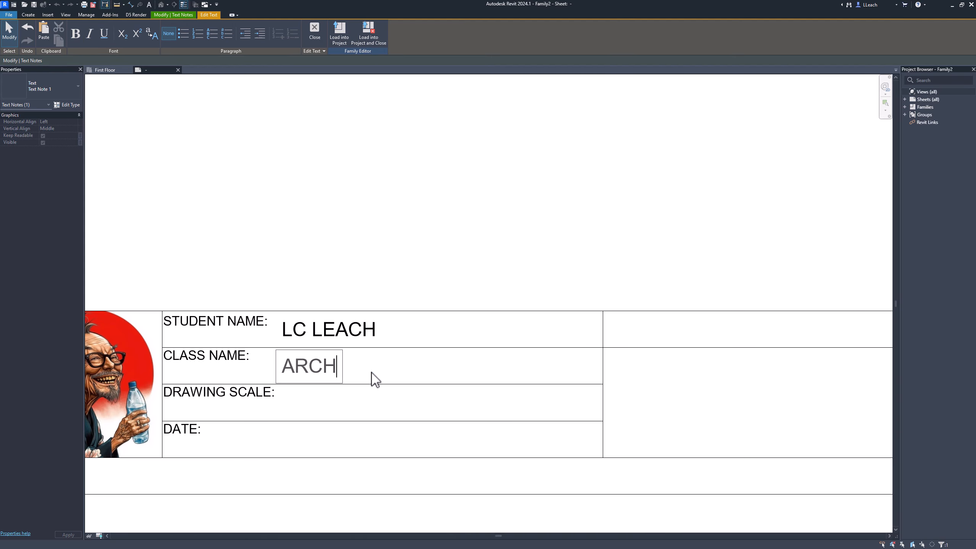
{"action": "type", "text": "ITECTUR"}
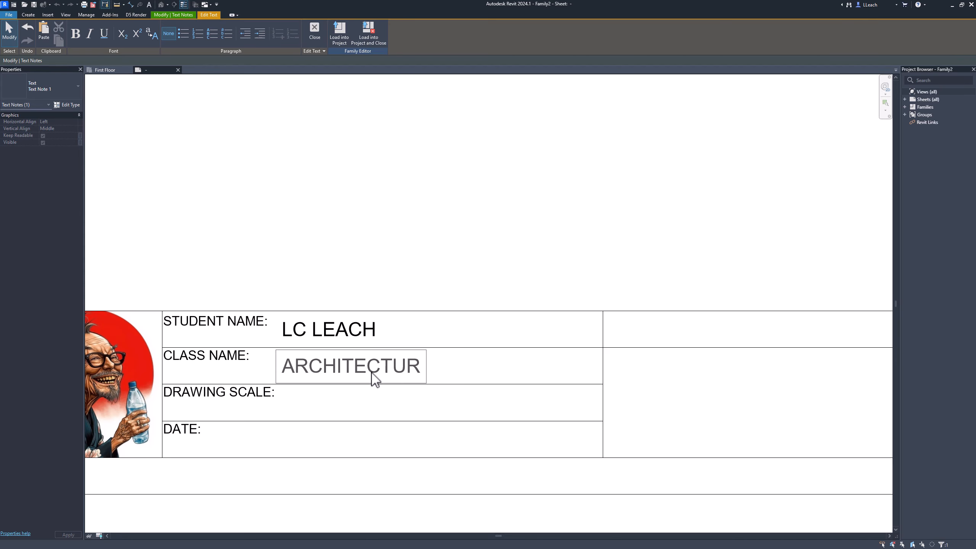
{"action": "type", "text": "AL DESIG"}
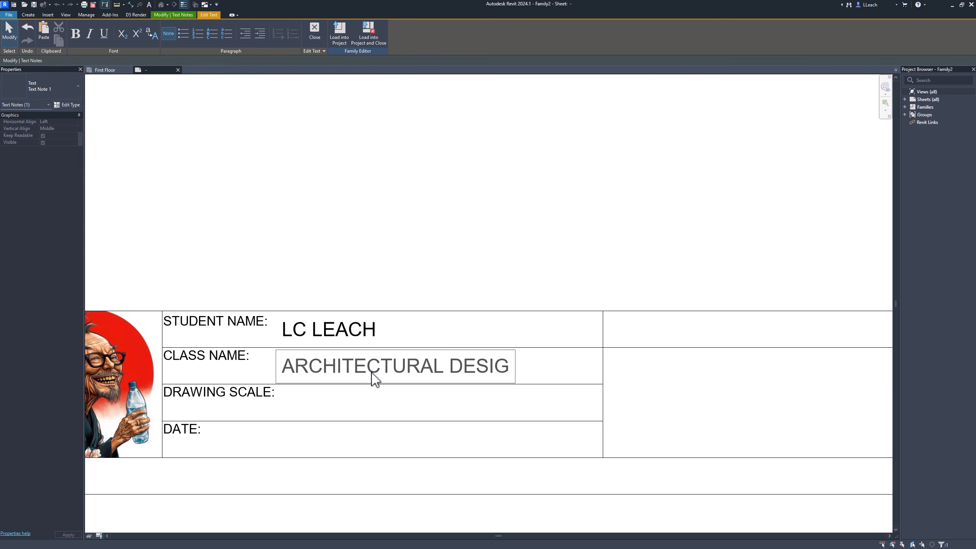
{"action": "type", "text": "N iI"}
{"action": "left_click", "coordinate": [322, 265]}
{"action": "left_click", "coordinate": [324, 266]}
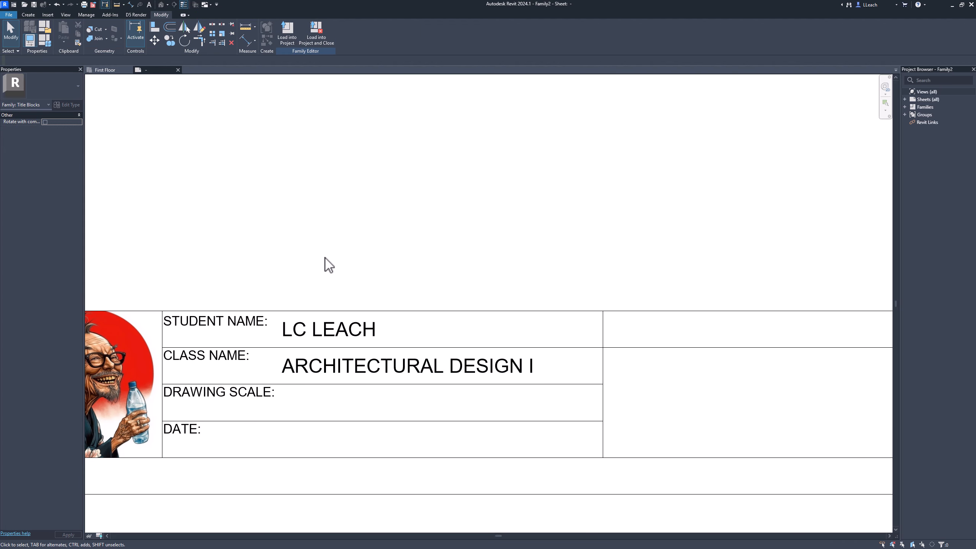
{"action": "left_click", "coordinate": [325, 375]}
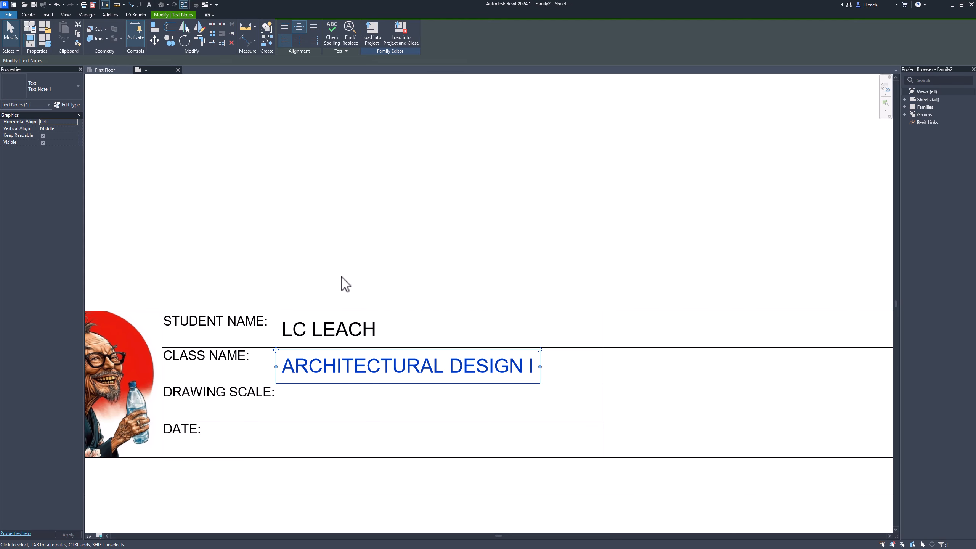
{"action": "left_click", "coordinate": [324, 271]}
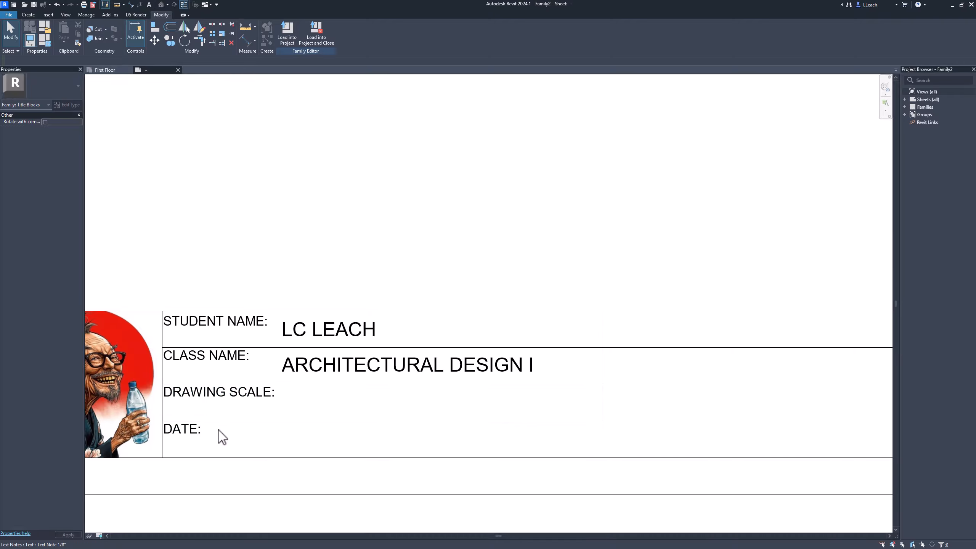
Place a new left-aligned label beside the "DRAWING SCALE:" heading in the title block strip
{"action": "scroll", "coordinate": [326, 410], "scroll_direction": "down", "scroll_amount": 5}
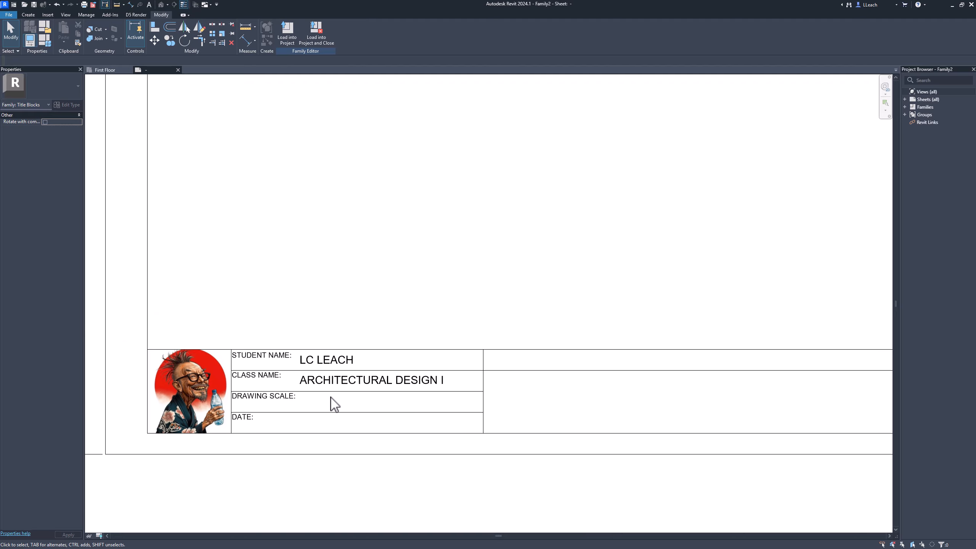
{"action": "middle_click_drag", "start_coordinate": [455, 369], "coordinate": [361, 345]}
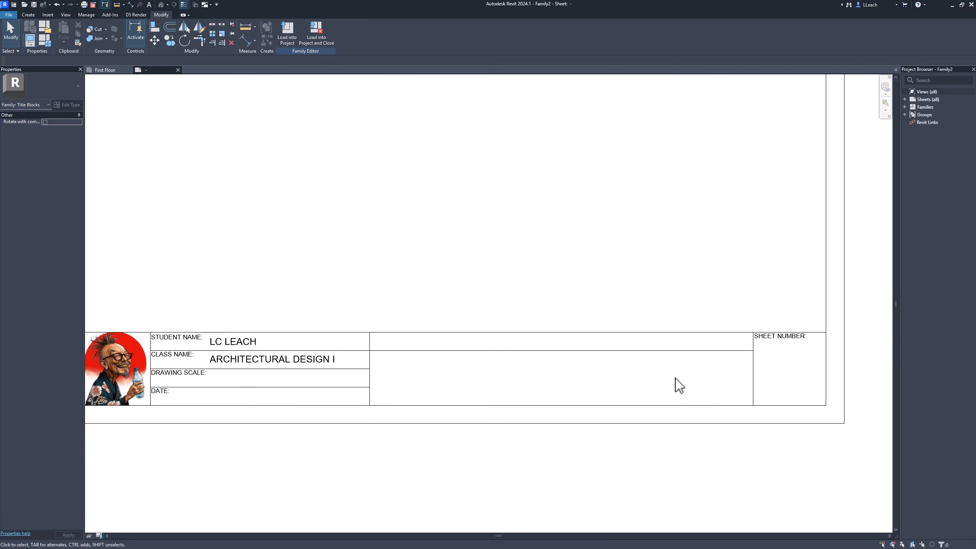
{"action": "scroll", "coordinate": [338, 360], "scroll_direction": "up", "scroll_amount": 4}
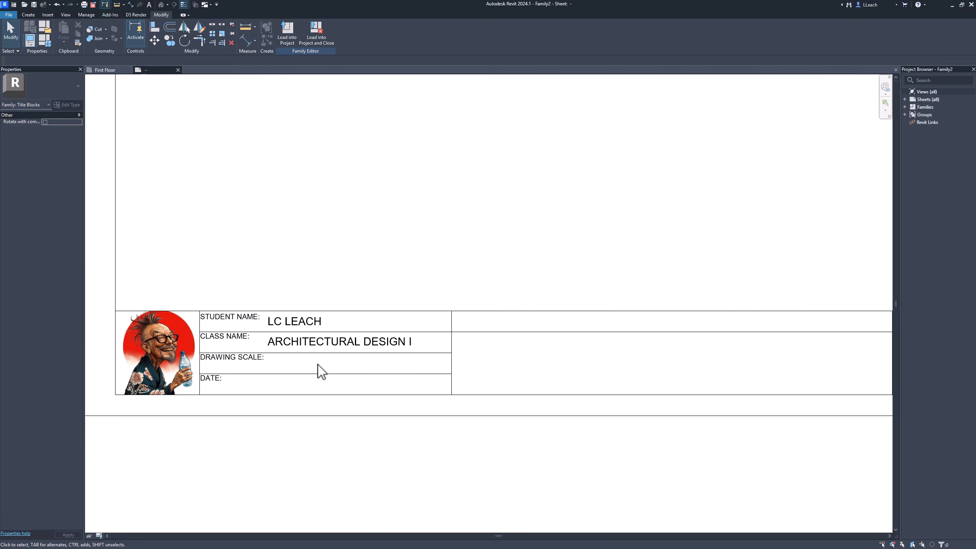
{"action": "middle_click_drag", "start_coordinate": [301, 360], "coordinate": [324, 358]}
{"action": "scroll", "coordinate": [312, 357], "scroll_direction": "up", "scroll_amount": 1}
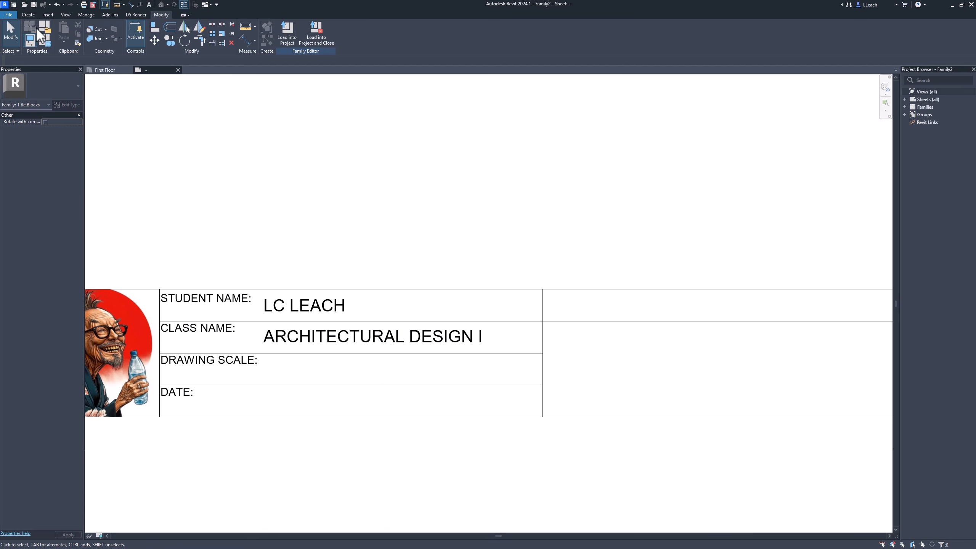
{"action": "left_click", "coordinate": [31, 16]}
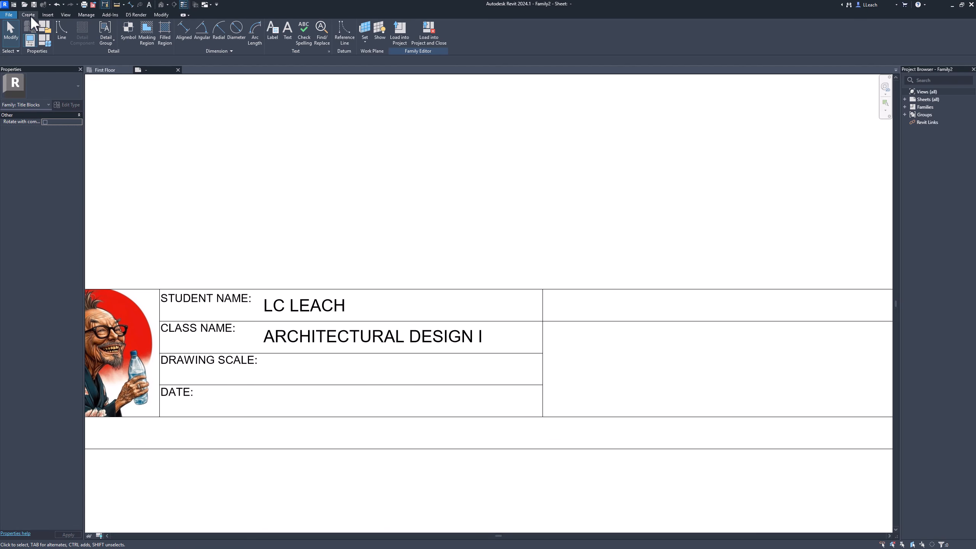
{"action": "left_click", "coordinate": [272, 36]}
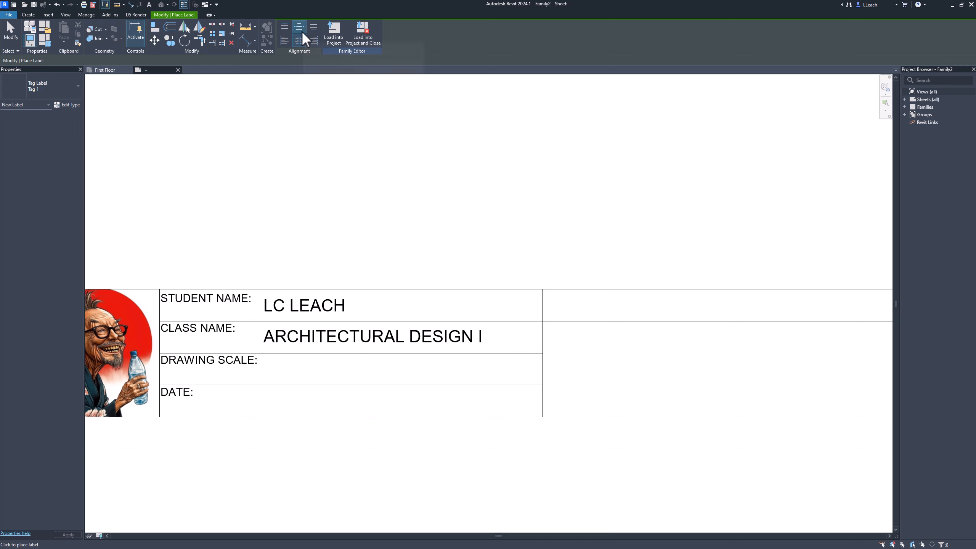
{"action": "left_click", "coordinate": [284, 40]}
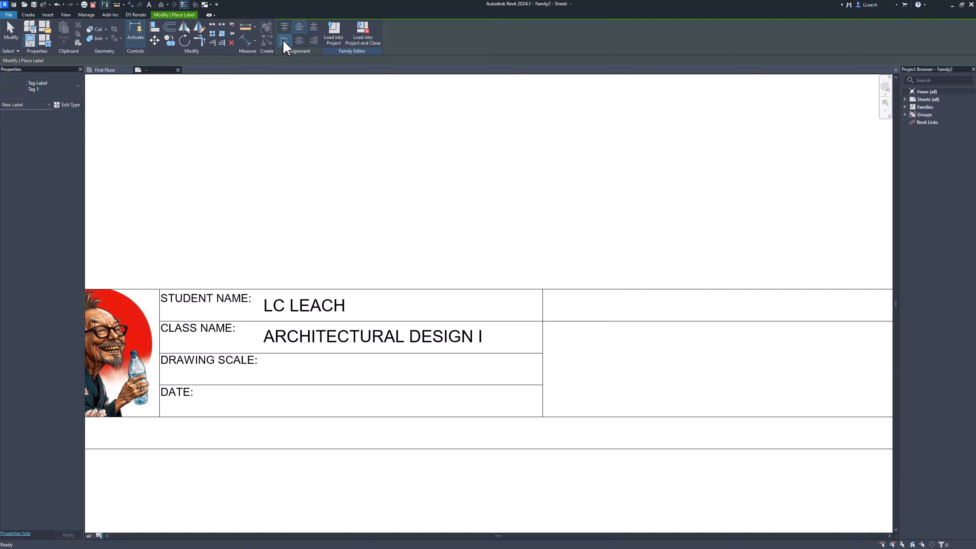
{"action": "left_click", "coordinate": [273, 377]}
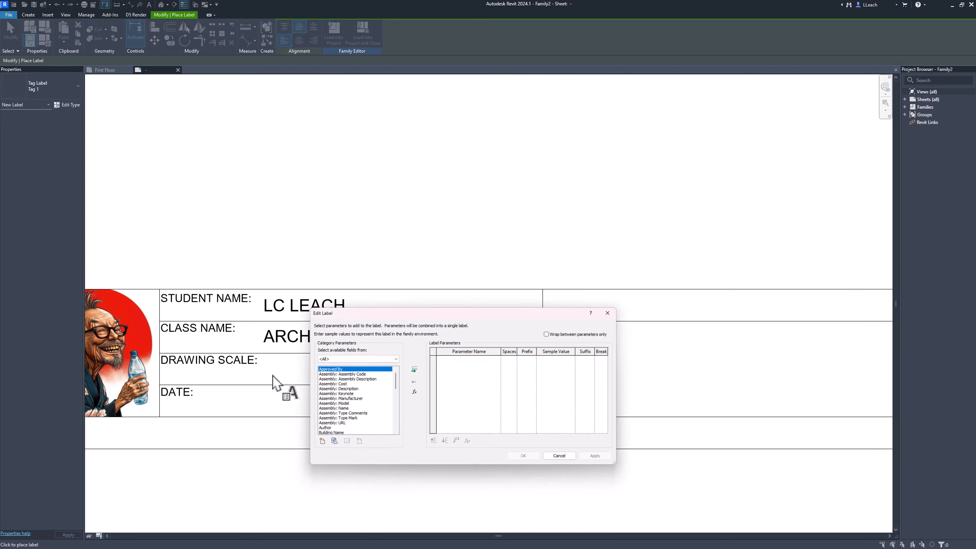
Add the Scale parameter to the new drawing scale label and finish placing it
{"action": "left_click_drag", "start_coordinate": [377, 310], "coordinate": [248, 123]}
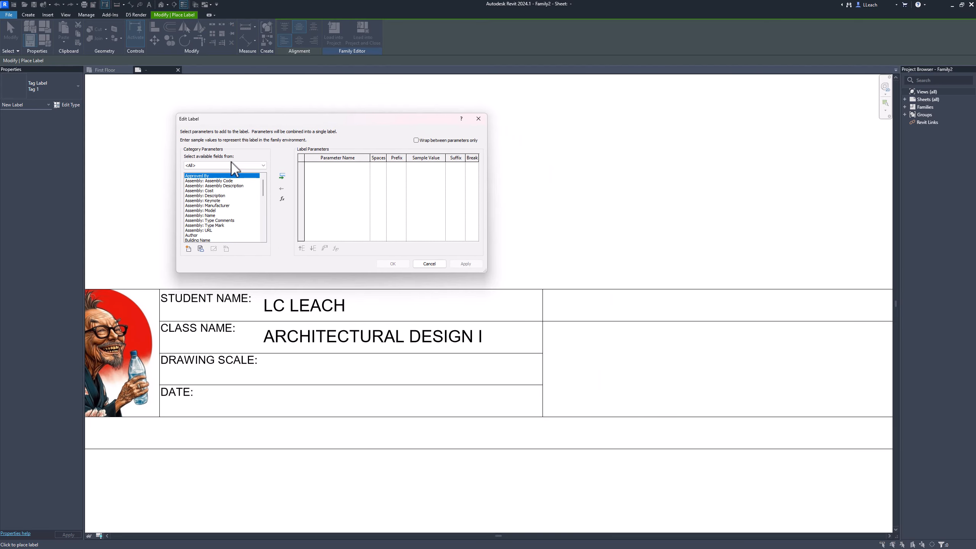
{"action": "scroll", "coordinate": [205, 210], "scroll_direction": "down", "scroll_amount": 10}
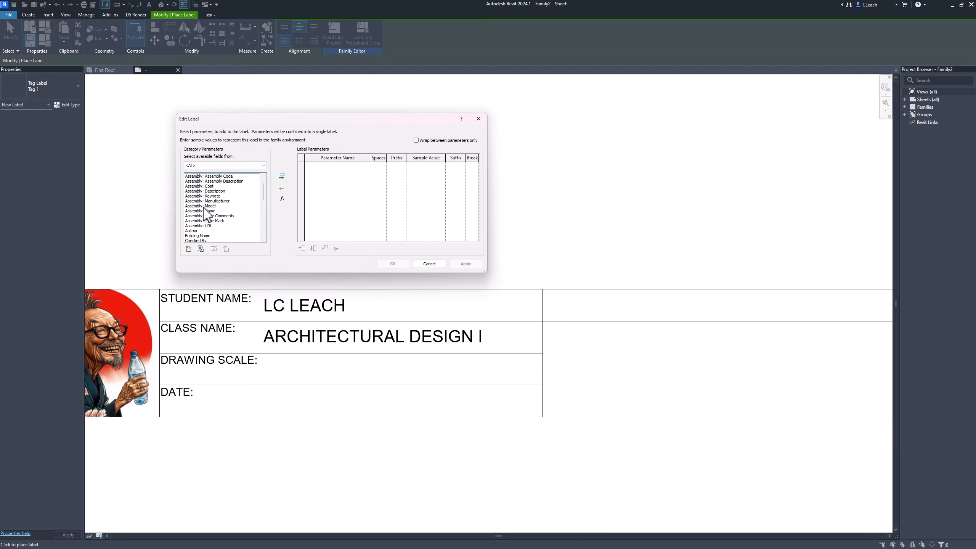
{"action": "scroll", "coordinate": [204, 210], "scroll_direction": "down", "scroll_amount": 2}
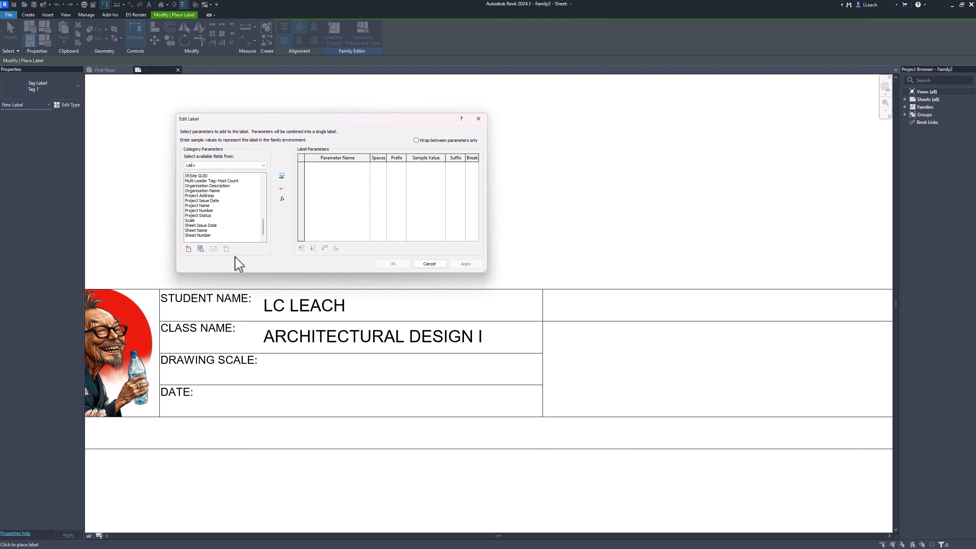
{"action": "left_click", "coordinate": [192, 222]}
{"action": "left_click", "coordinate": [282, 178]}
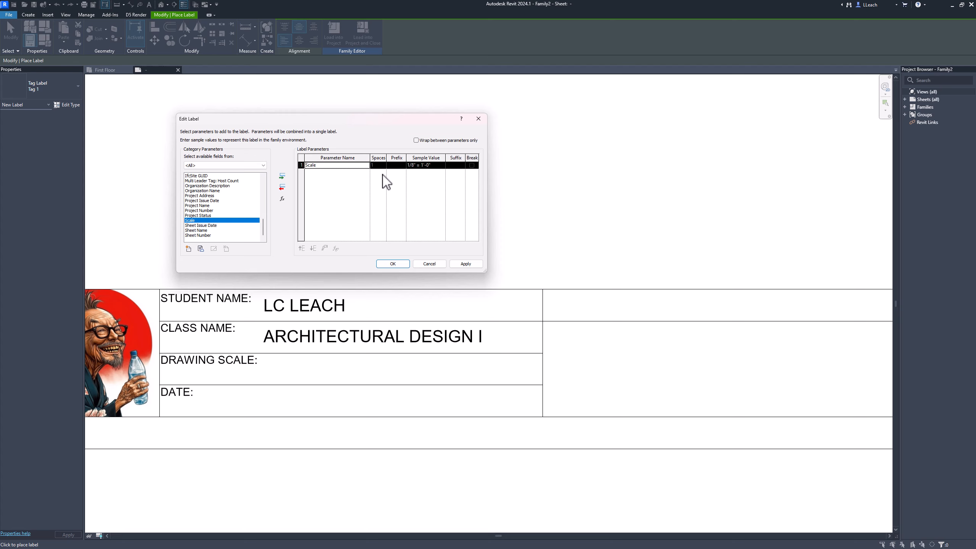
{"action": "left_click", "coordinate": [396, 265]}
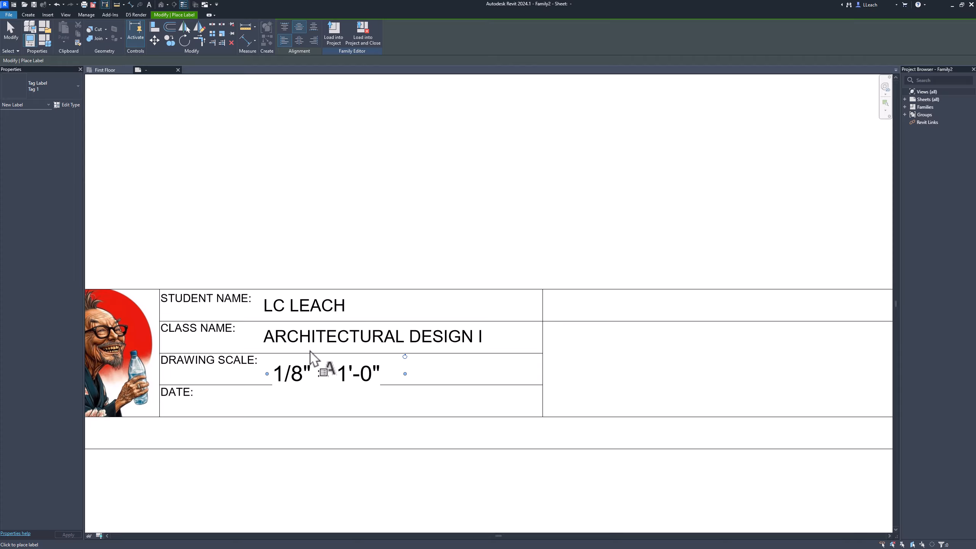
{"action": "key", "text": "Escape"}
Nudge the scale label slightly up so it sits between the lines of the "DRAWING SCALE:" row
{"action": "left_click", "coordinate": [304, 371]}
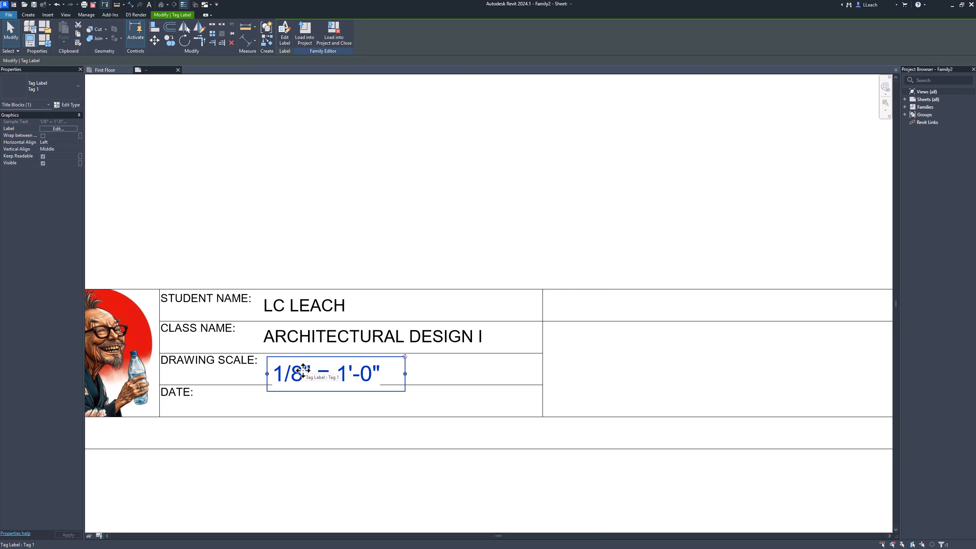
{"action": "key", "text": "Up"}
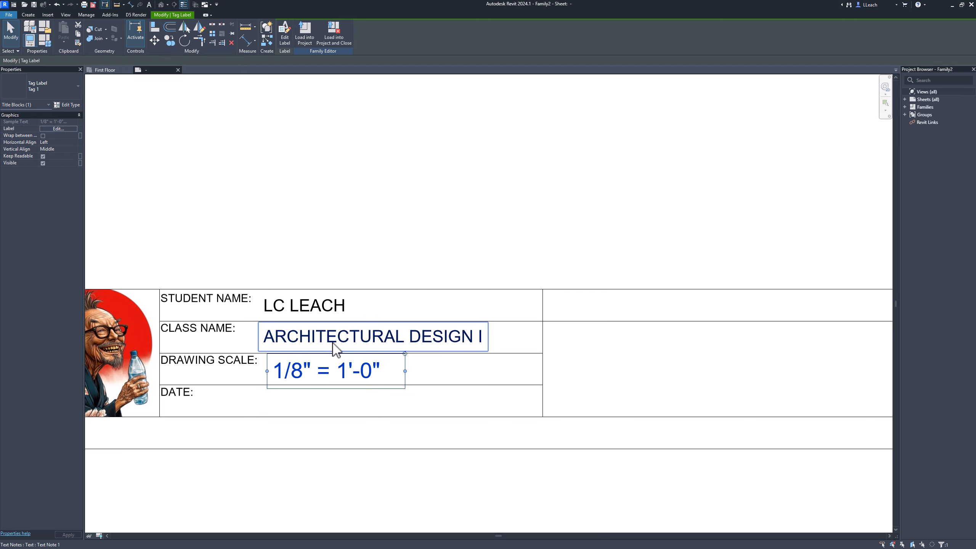
{"action": "key", "text": "Up"}
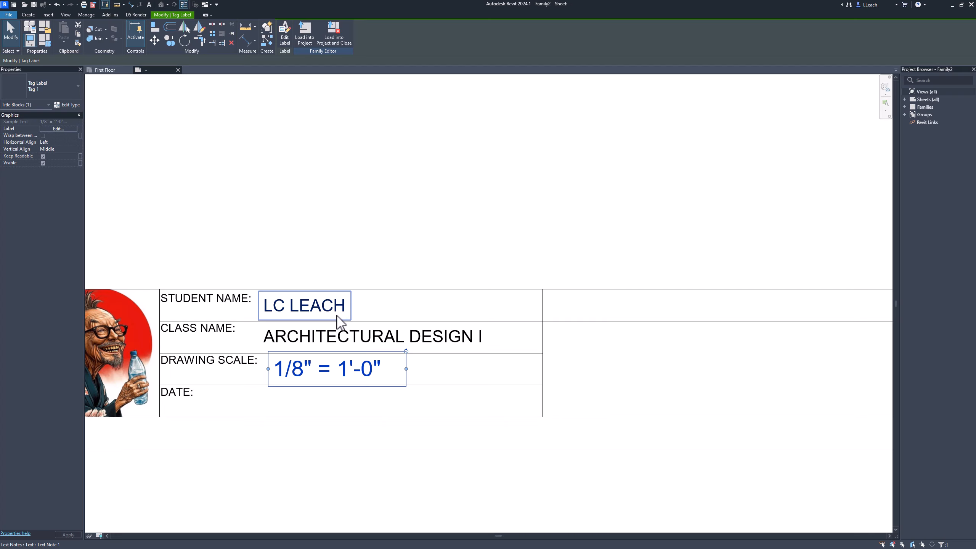
{"action": "left_click", "coordinate": [324, 267]}
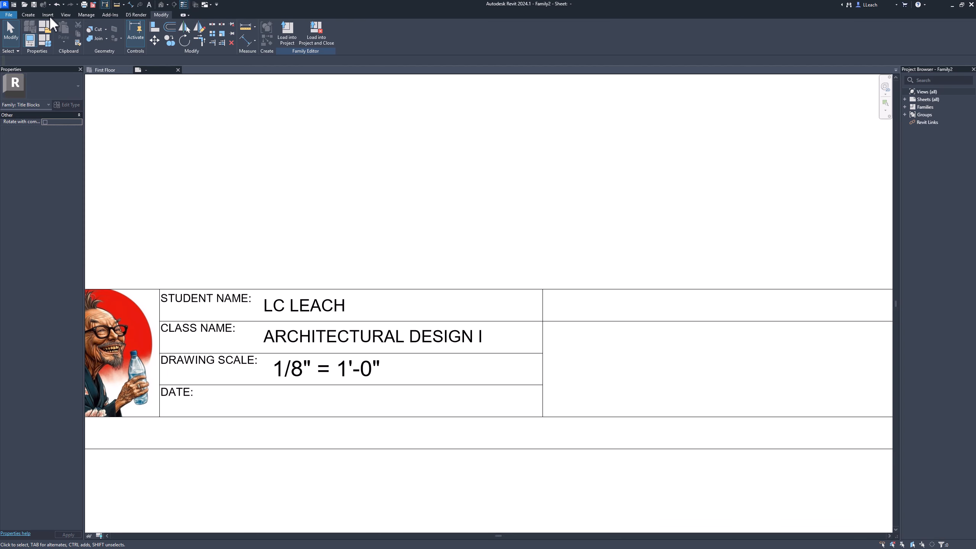
Place a label with the Date/Time Stamp parameter beside the "DATE:" heading and widen it to fit on one line
{"action": "left_click", "coordinate": [15, 14]}
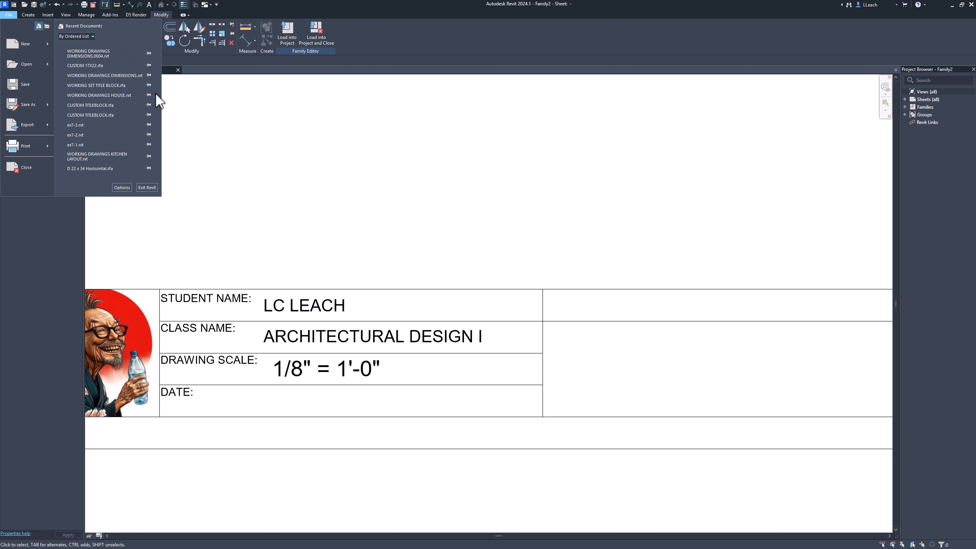
{"action": "left_click", "coordinate": [306, 52]}
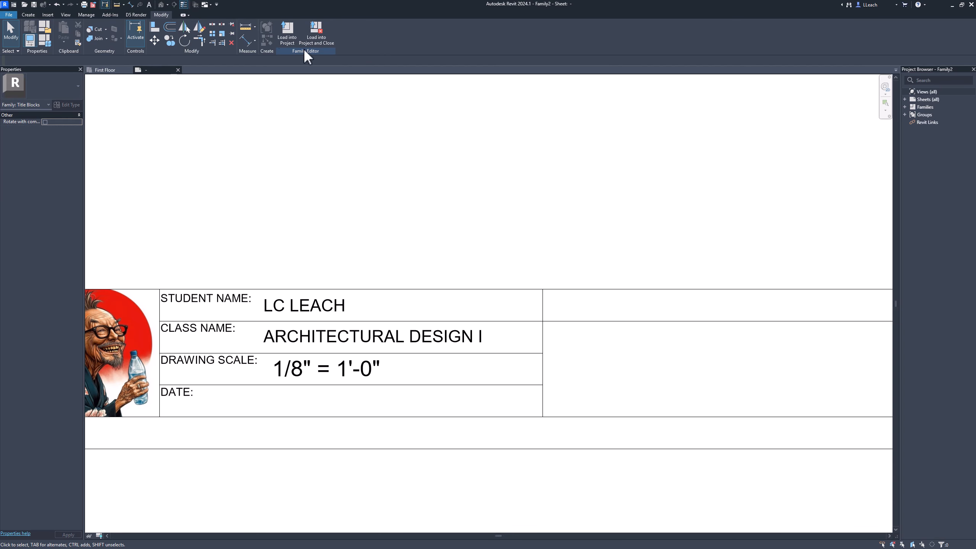
{"action": "left_click", "coordinate": [29, 15]}
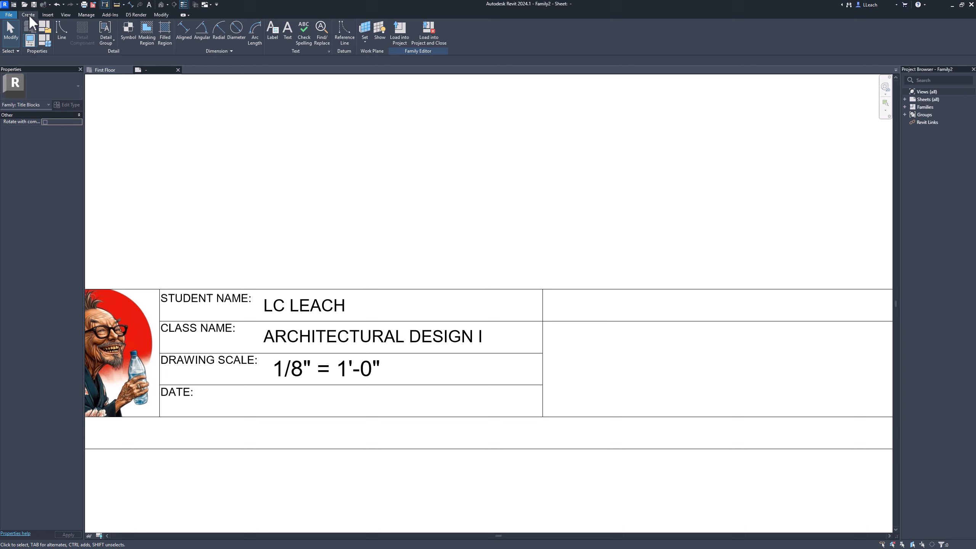
{"action": "left_click", "coordinate": [271, 38]}
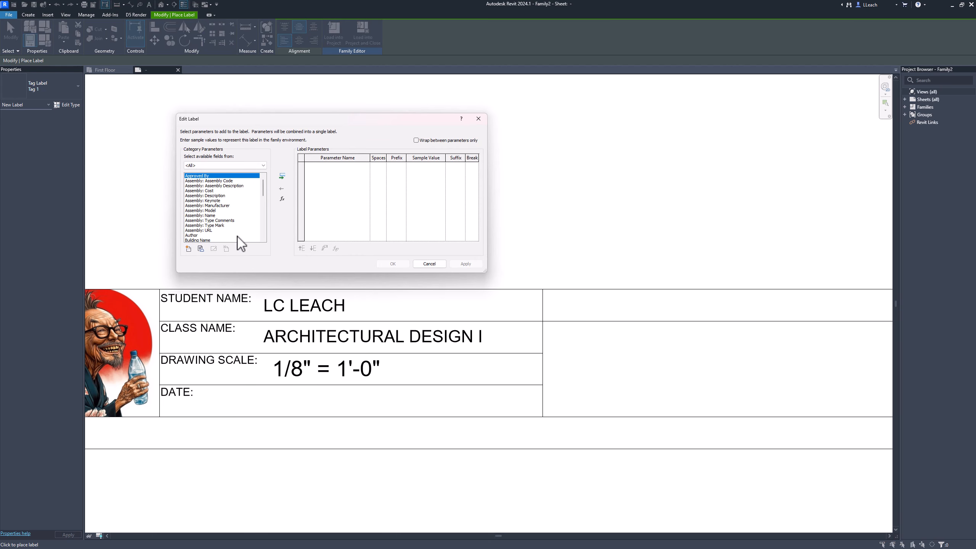
{"action": "left_click_drag", "start_coordinate": [263, 191], "coordinate": [267, 206]}
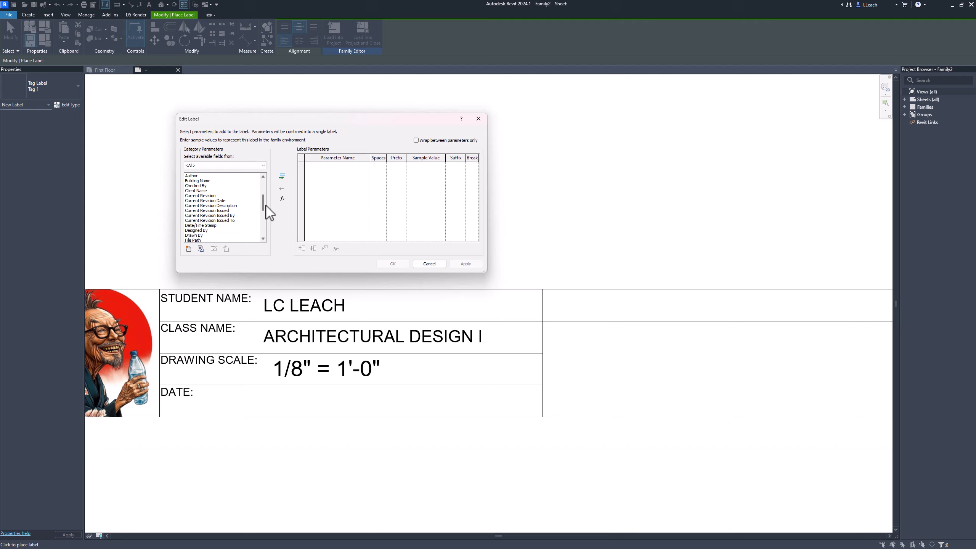
{"action": "left_click", "coordinate": [204, 226]}
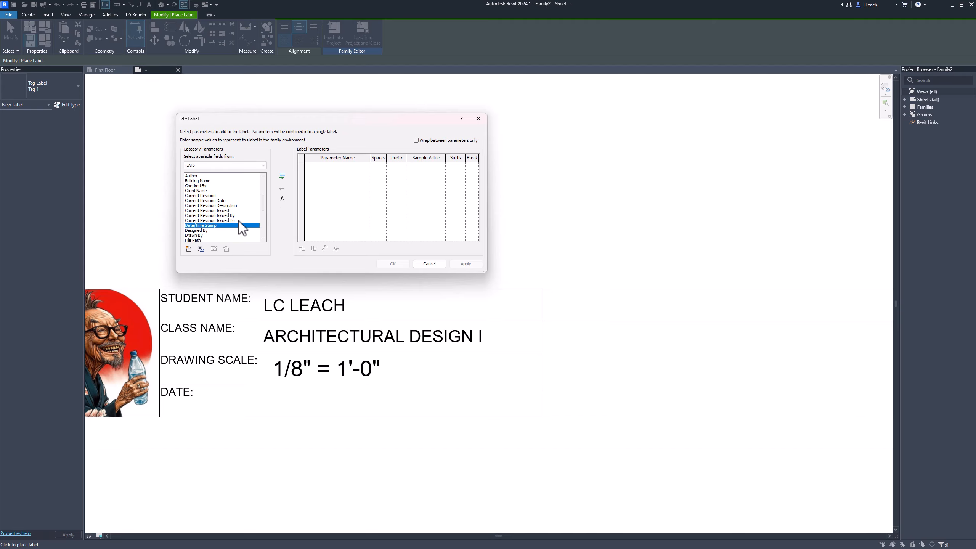
{"action": "left_click", "coordinate": [282, 177]}
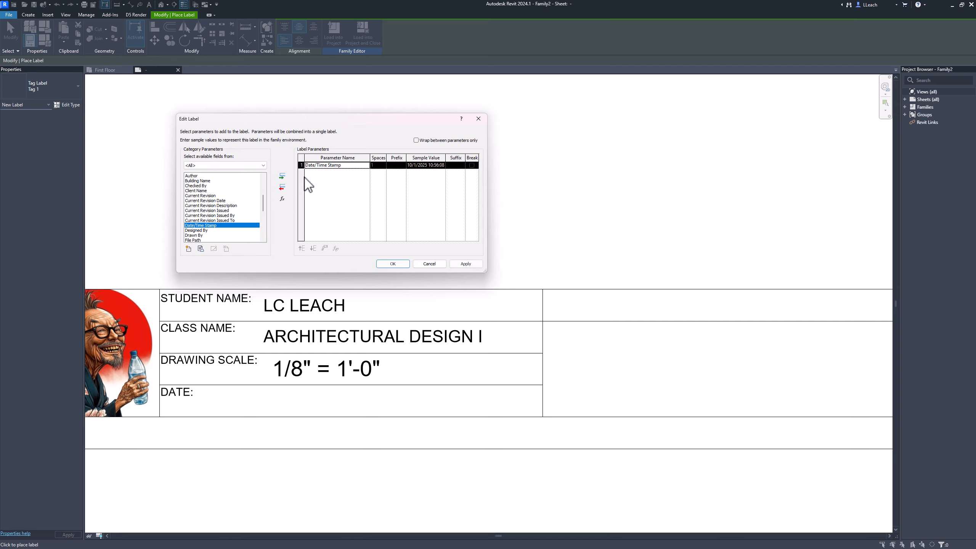
{"action": "left_click", "coordinate": [400, 265]}
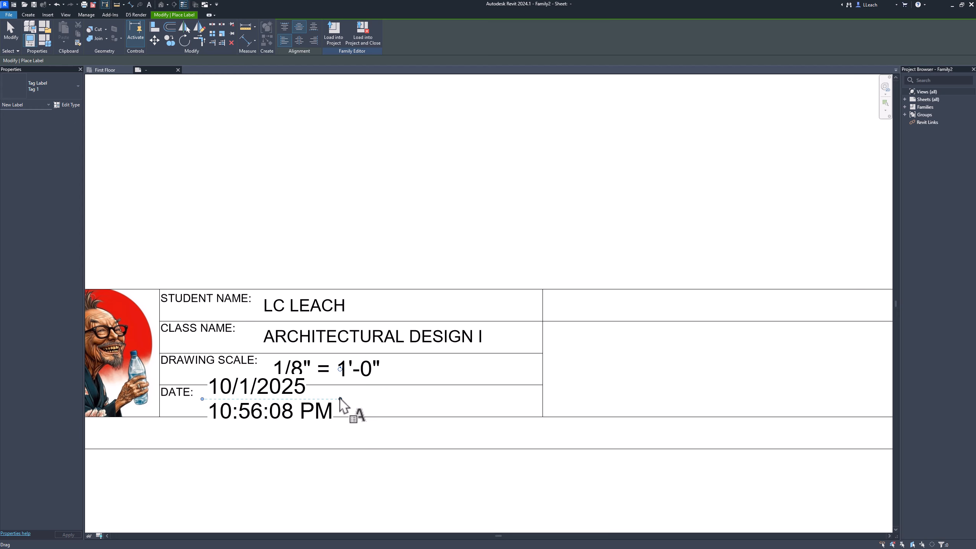
{"action": "left_click_drag", "start_coordinate": [341, 400], "coordinate": [537, 407]}
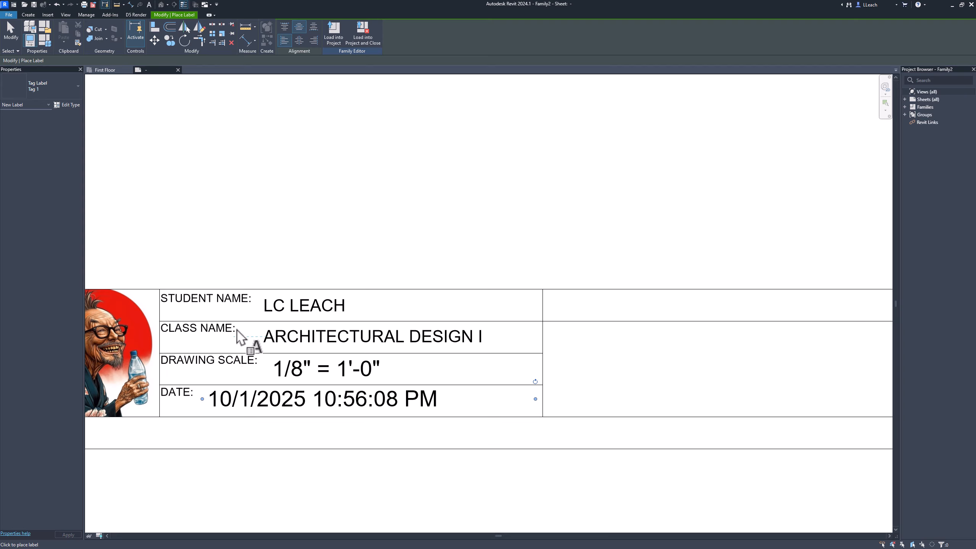
{"action": "key", "text": "Escape"}
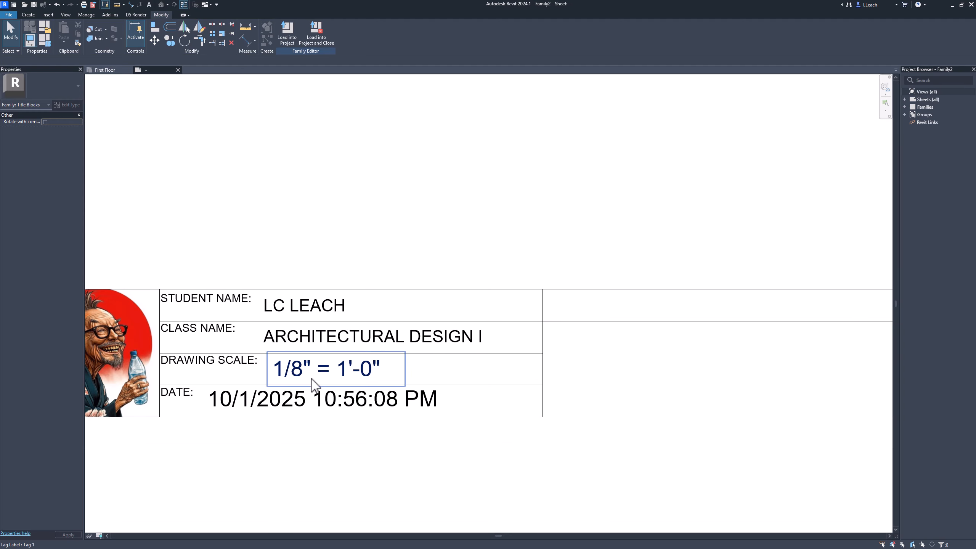
Nudge the date and time label slightly down so it sits within the "DATE:" row of the title block strip
{"action": "left_click", "coordinate": [305, 404]}
{"action": "left_click_drag", "start_coordinate": [302, 397], "coordinate": [302, 398]}
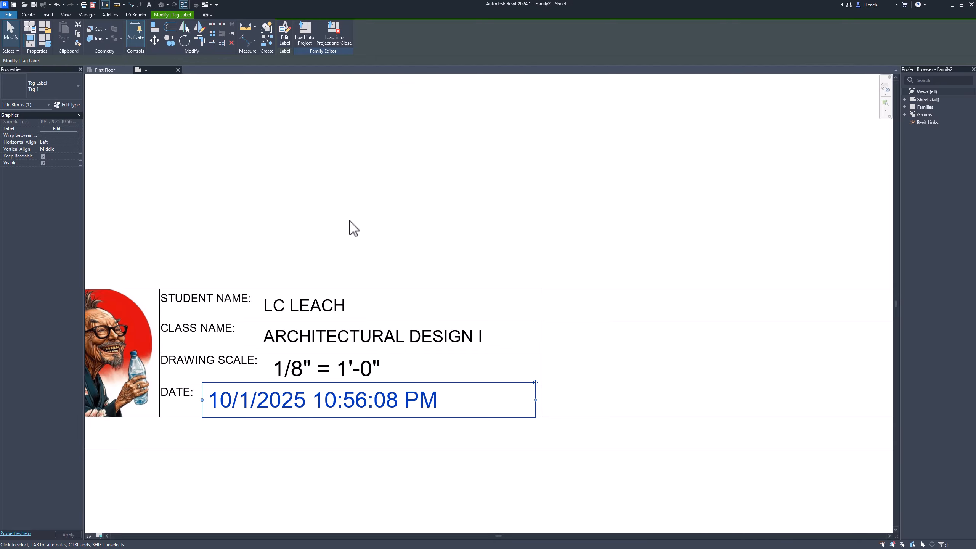
{"action": "left_click", "coordinate": [356, 227]}
Place a new center-aligned label in the narrow row above the large empty cell of the title block strip
{"action": "scroll", "coordinate": [355, 231], "scroll_direction": "down", "scroll_amount": 3}
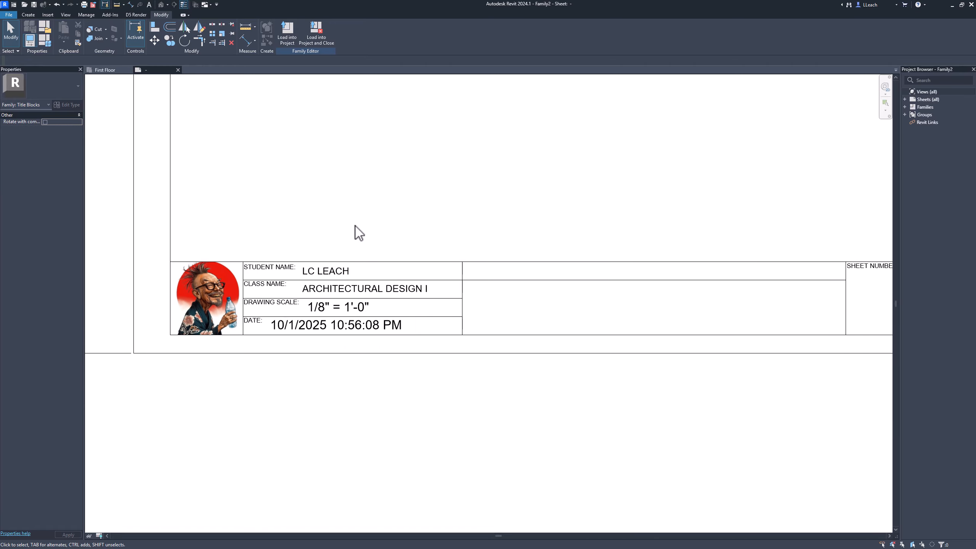
{"action": "middle_click_drag", "start_coordinate": [432, 224], "coordinate": [284, 270]}
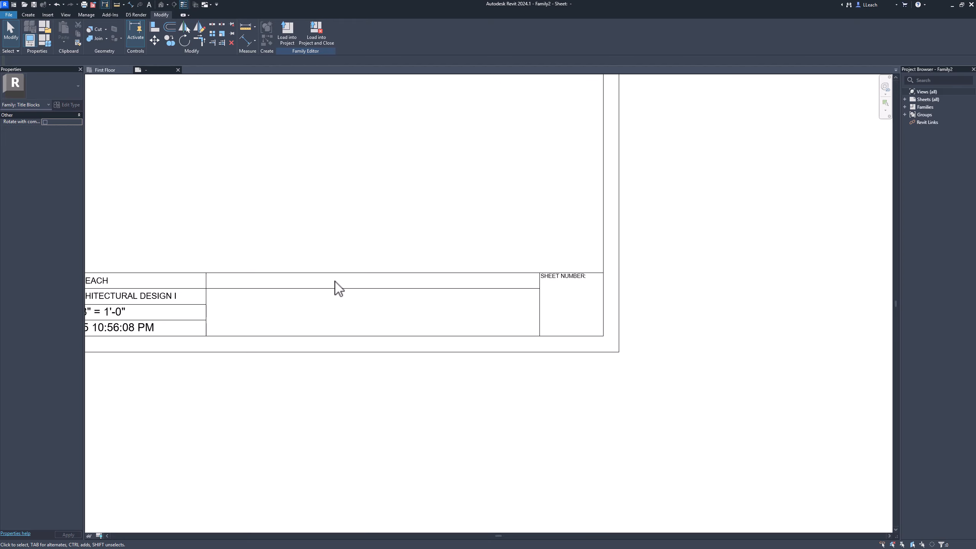
{"action": "middle_click_drag", "start_coordinate": [356, 284], "coordinate": [339, 285]}
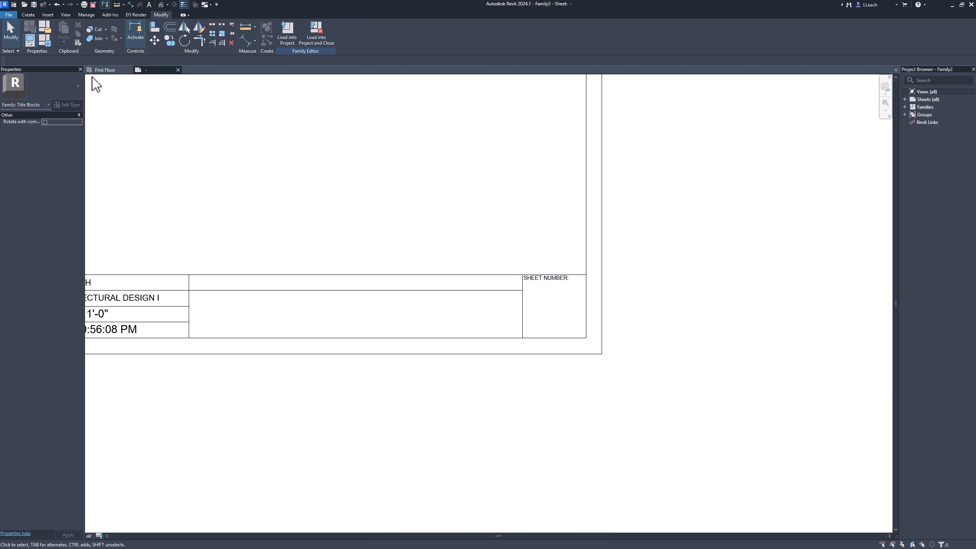
{"action": "left_click", "coordinate": [28, 15]}
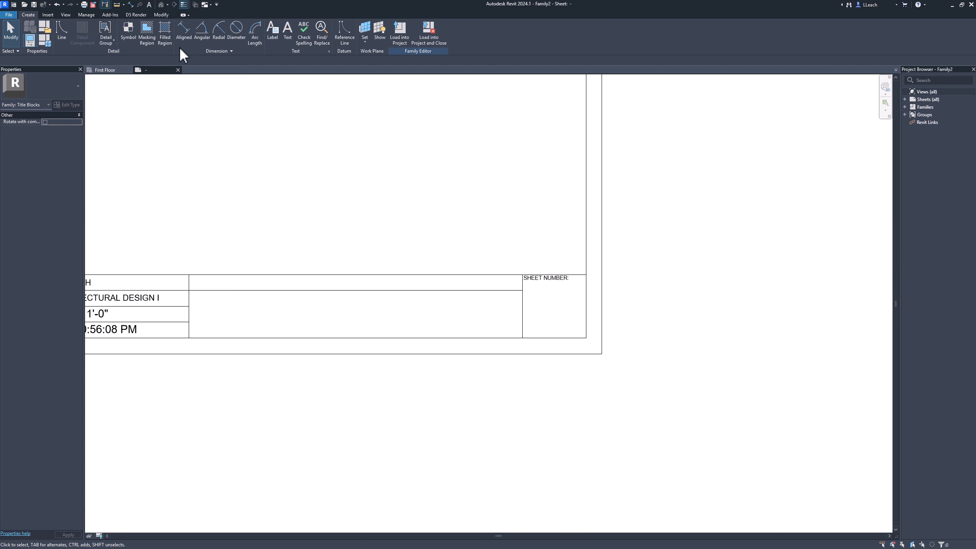
{"action": "left_click", "coordinate": [274, 37]}
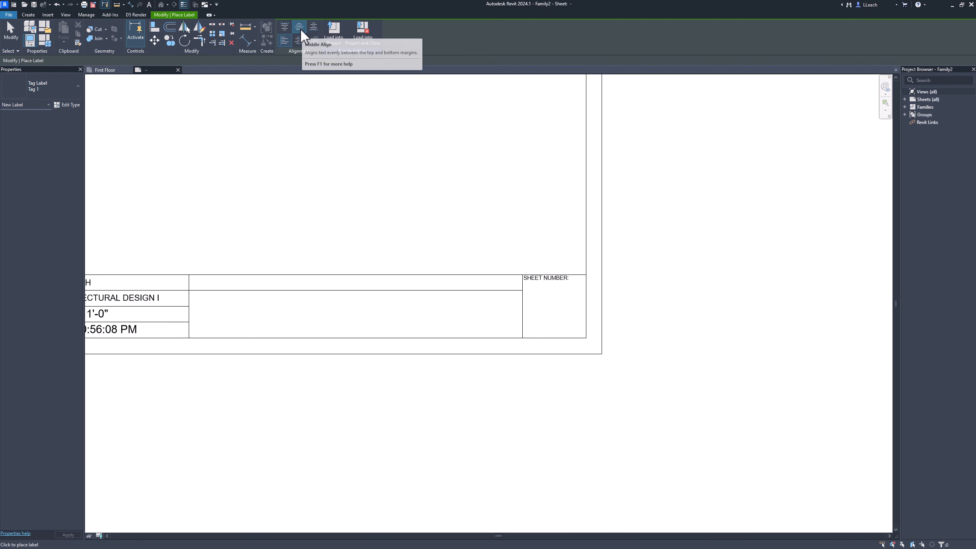
{"action": "left_click", "coordinate": [299, 40]}
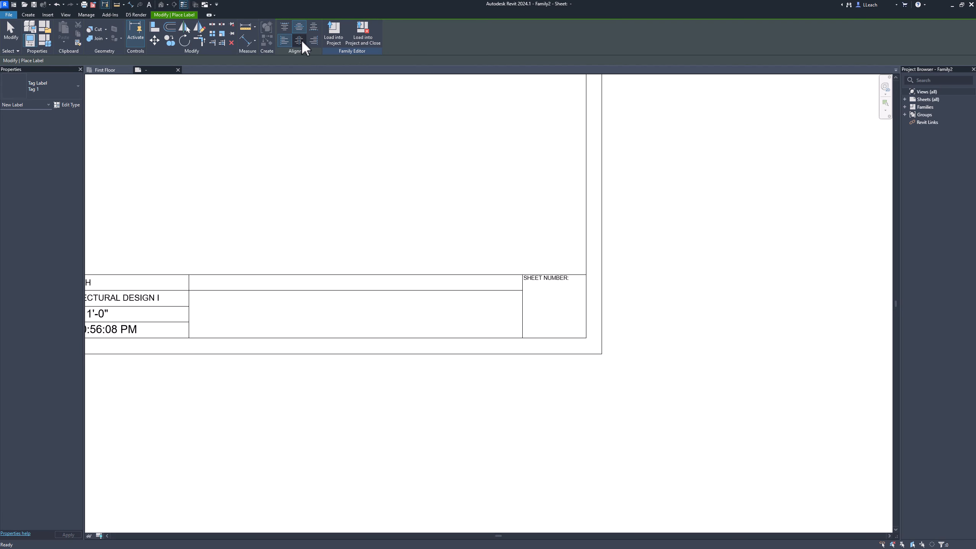
{"action": "left_click", "coordinate": [358, 284]}
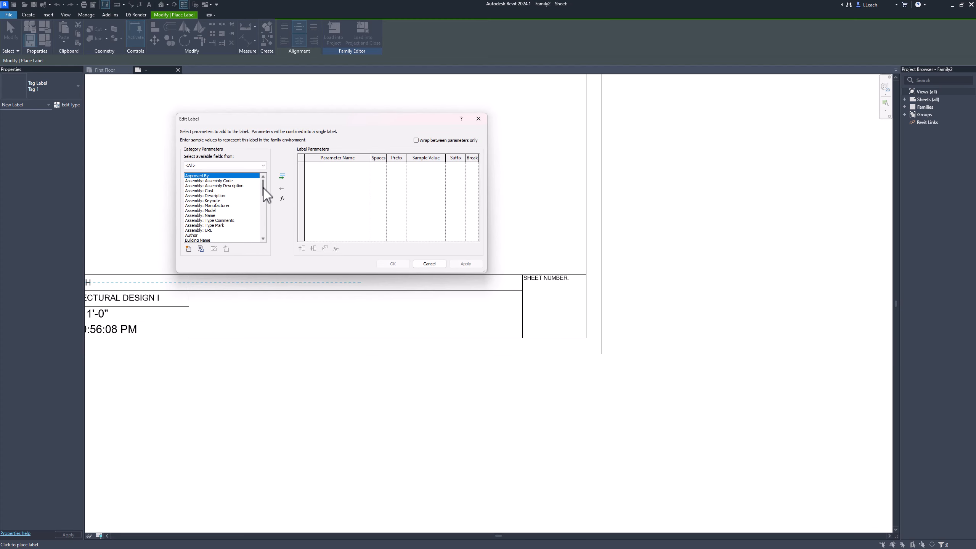
Add the Project Name parameter to the new label and widen it across the row to fit on one line
{"action": "left_click_drag", "start_coordinate": [264, 188], "coordinate": [268, 227]}
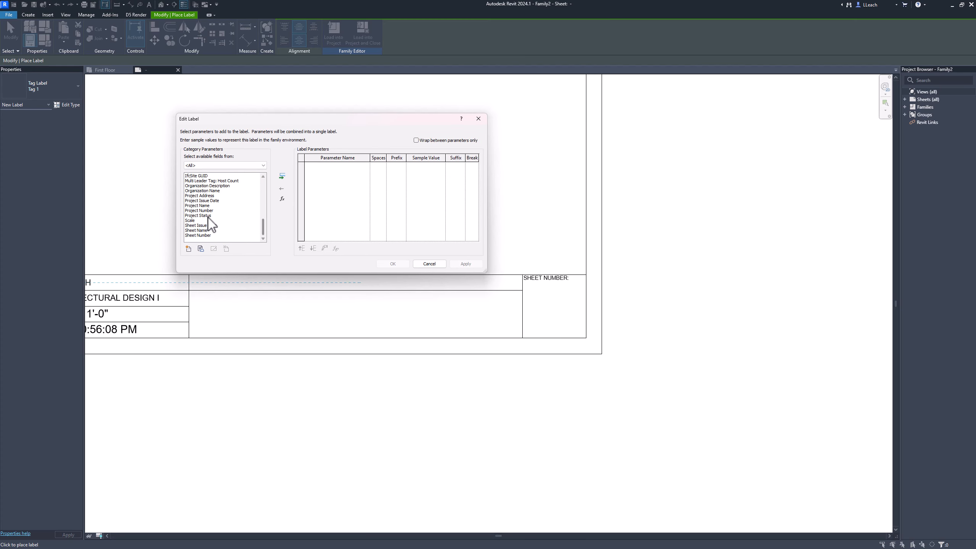
{"action": "left_click", "coordinate": [198, 205]}
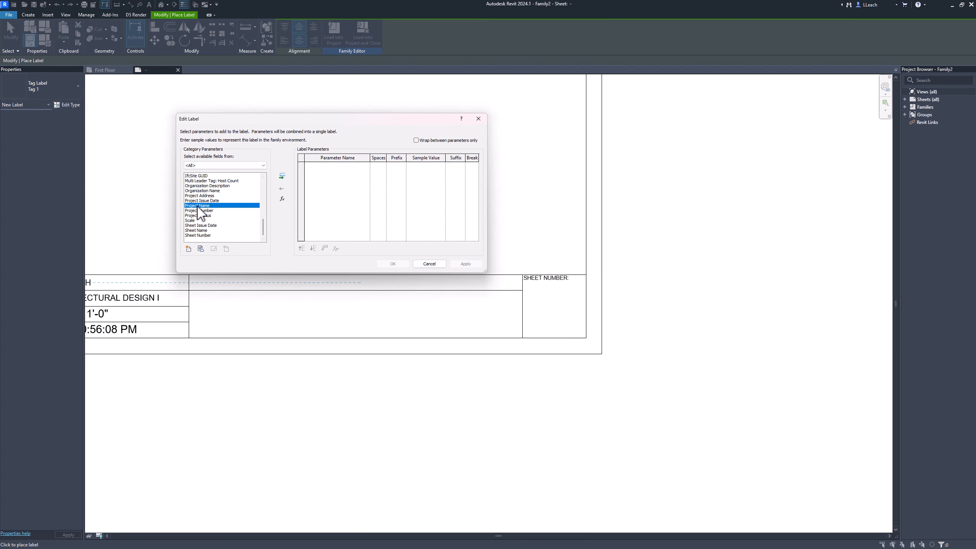
{"action": "left_click", "coordinate": [282, 177]}
{"action": "left_click", "coordinate": [393, 264]}
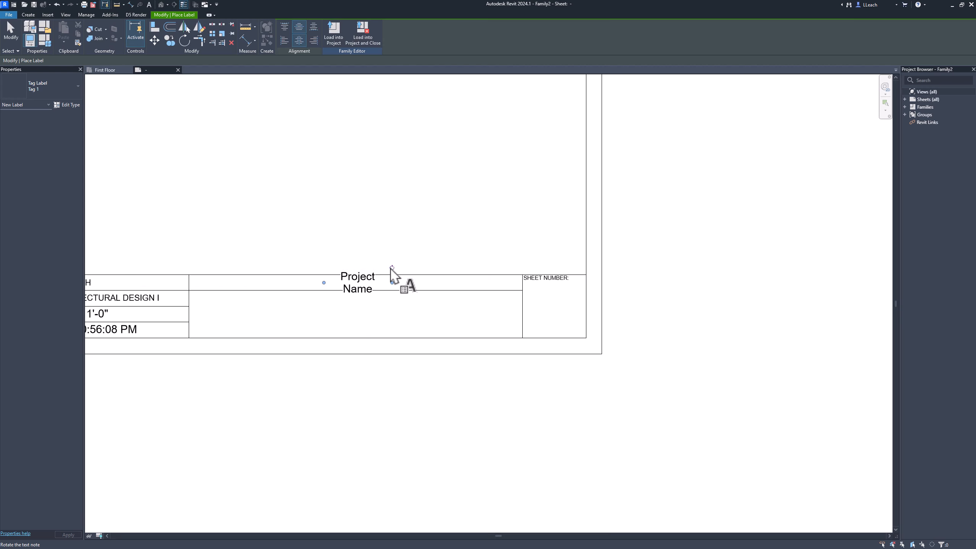
{"action": "left_click_drag", "start_coordinate": [392, 283], "coordinate": [518, 287]}
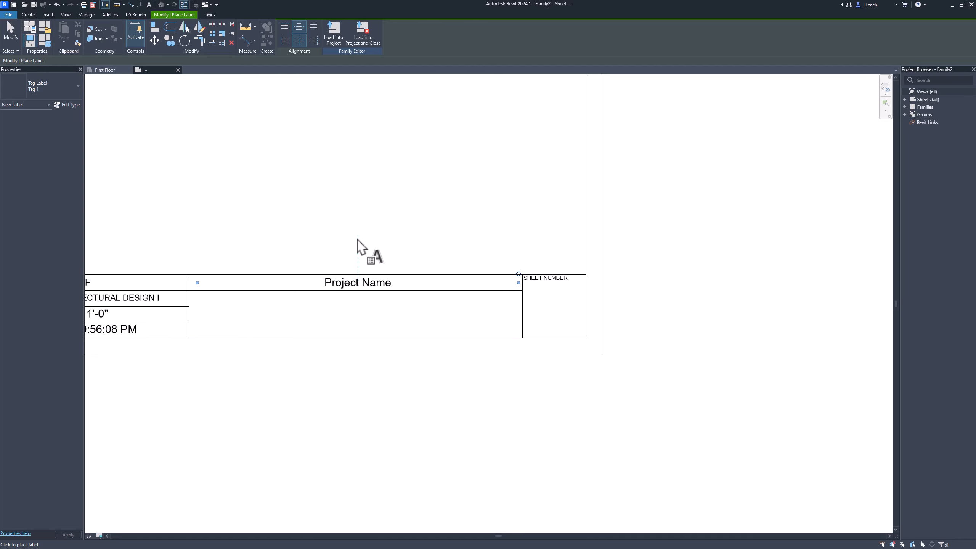
Finish placing labels and shift the Project Name label slightly left to center it in its row
{"action": "key", "text": "Escape"}
{"action": "left_click", "coordinate": [355, 284]}
{"action": "left_click_drag", "start_coordinate": [355, 282], "coordinate": [354, 282]}
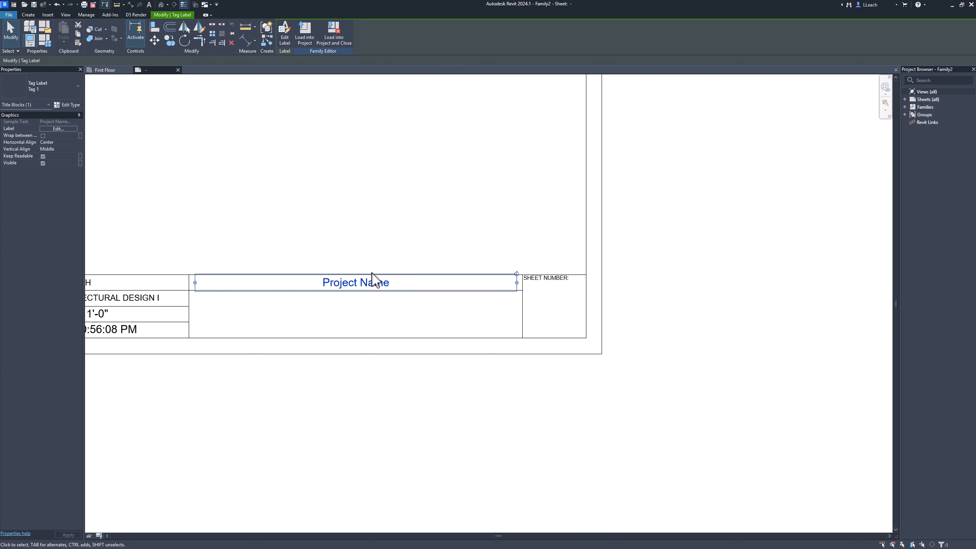
{"action": "left_click", "coordinate": [384, 315]}
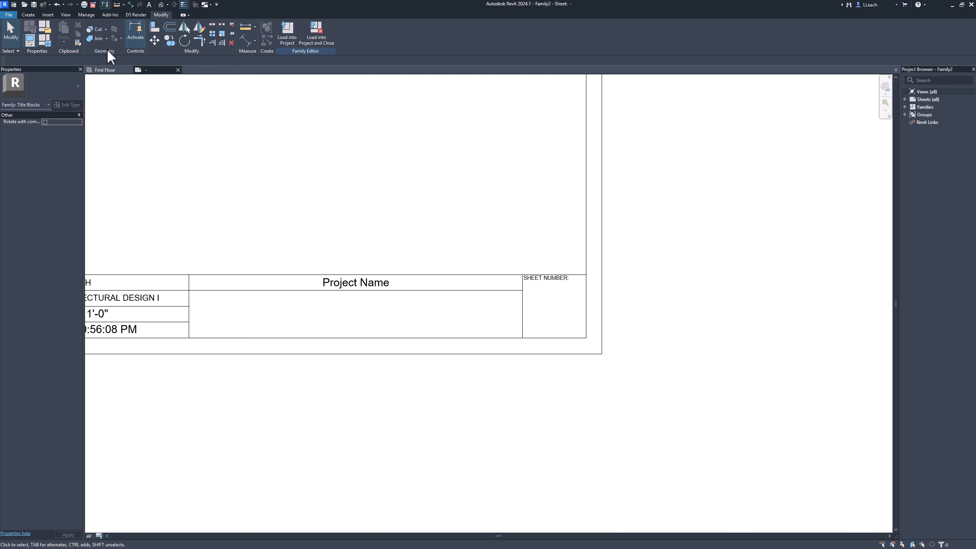
Start a new label and duplicate its Tag 1 type under the name Tag Label 1/2"
{"action": "left_click", "coordinate": [31, 14]}
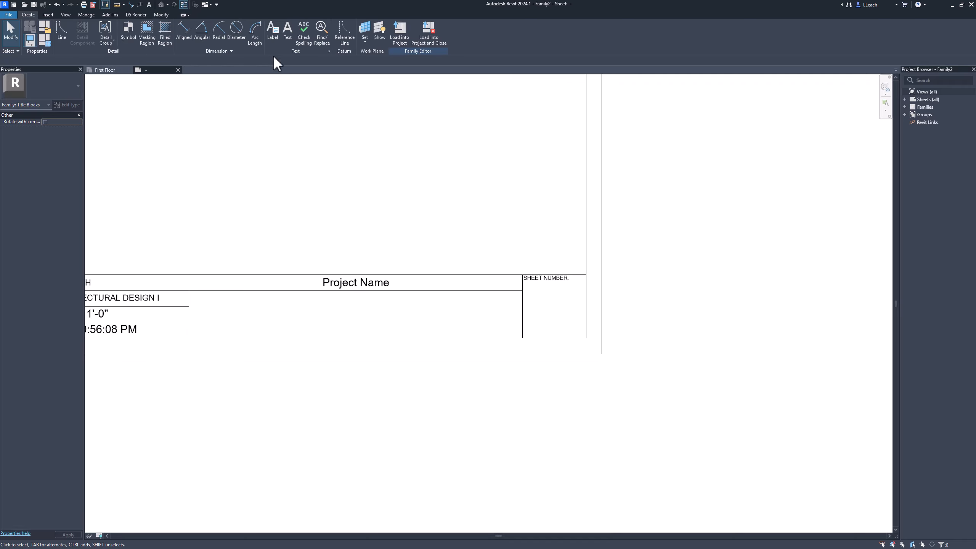
{"action": "left_click", "coordinate": [273, 32]}
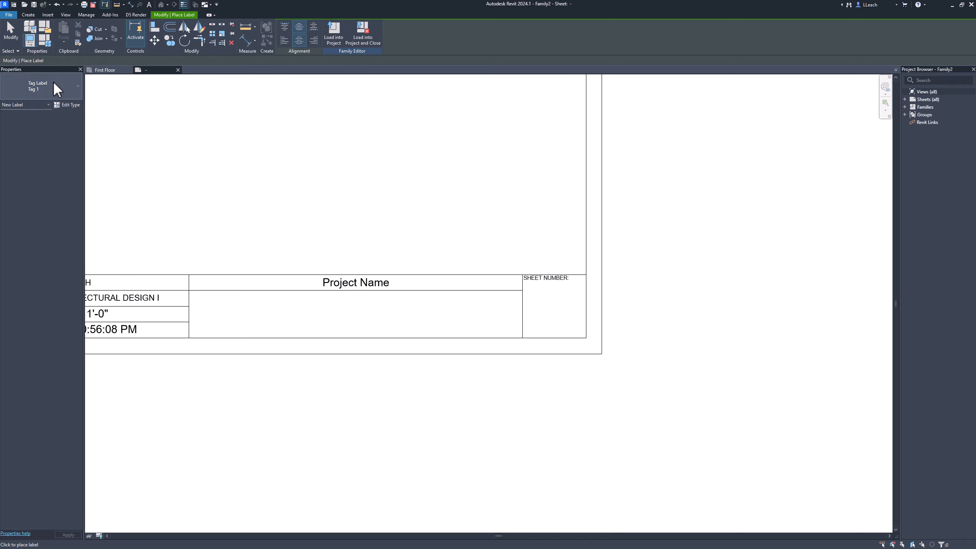
{"action": "left_click", "coordinate": [74, 105]}
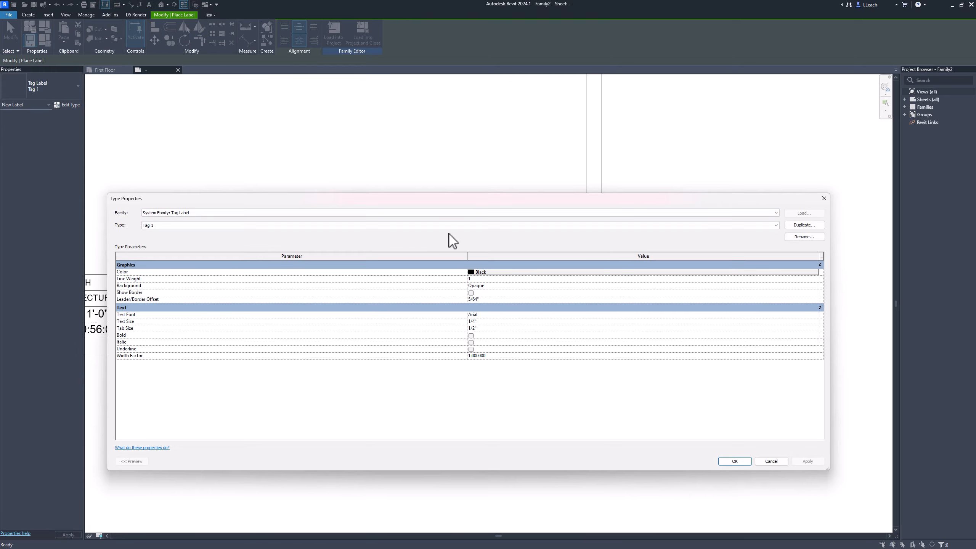
{"action": "left_click", "coordinate": [795, 227]}
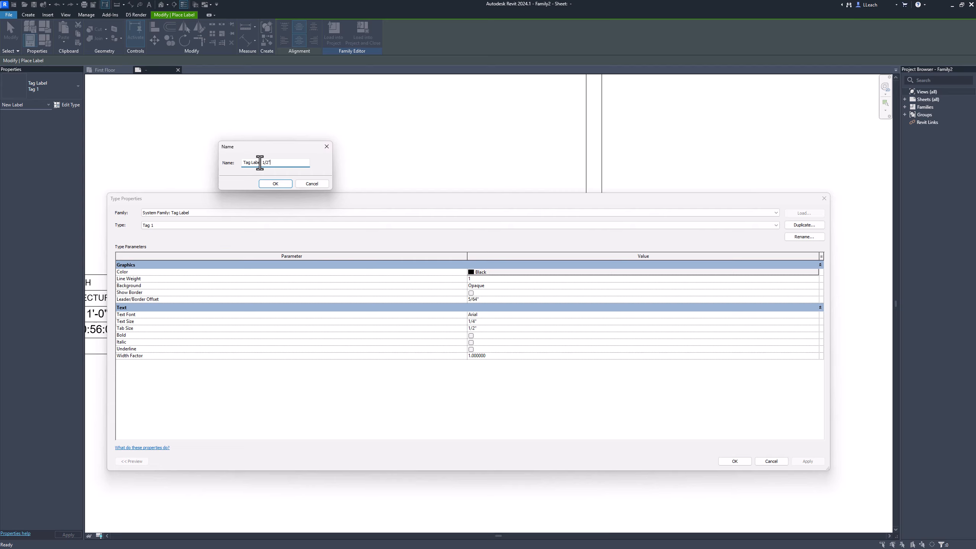
{"action": "left_click", "coordinate": [275, 184]}
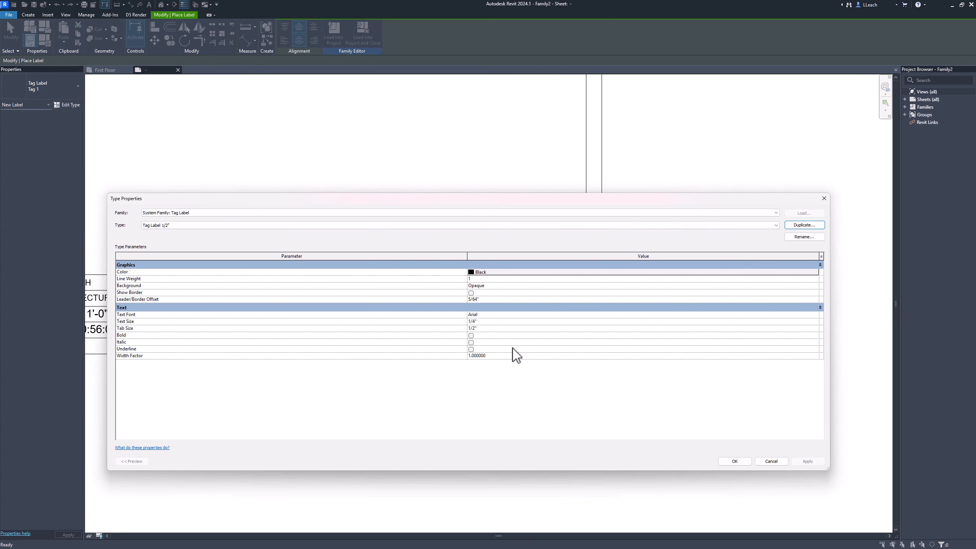
Set the text size of the Tag Label 1/2" type to 1/2" and apply the type changes
{"action": "left_click", "coordinate": [477, 322]}
{"action": "left_click_drag", "start_coordinate": [481, 322], "coordinate": [459, 324]}
{"action": "type", "text": "1/"}
{"action": "key", "text": "Return"}
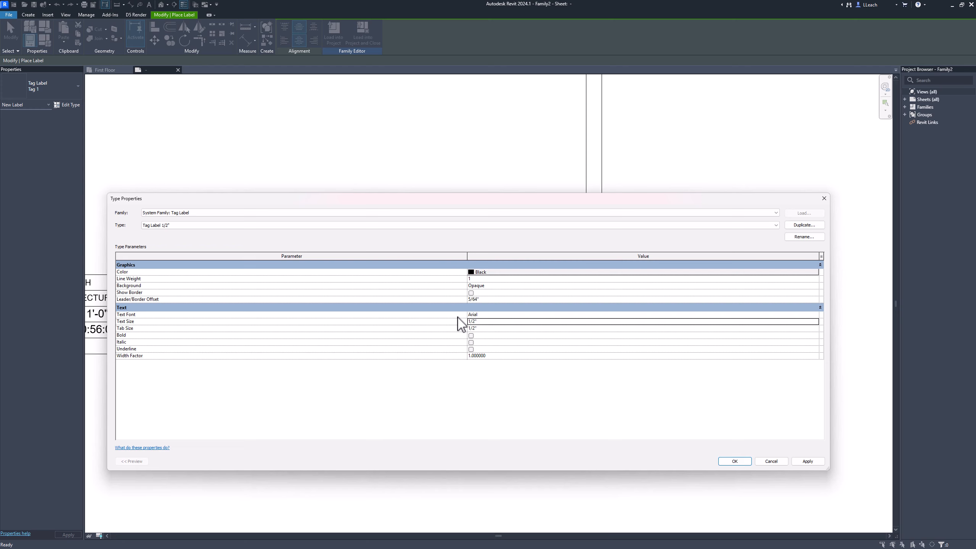
{"action": "left_click", "coordinate": [804, 462]}
{"action": "left_click", "coordinate": [735, 461]}
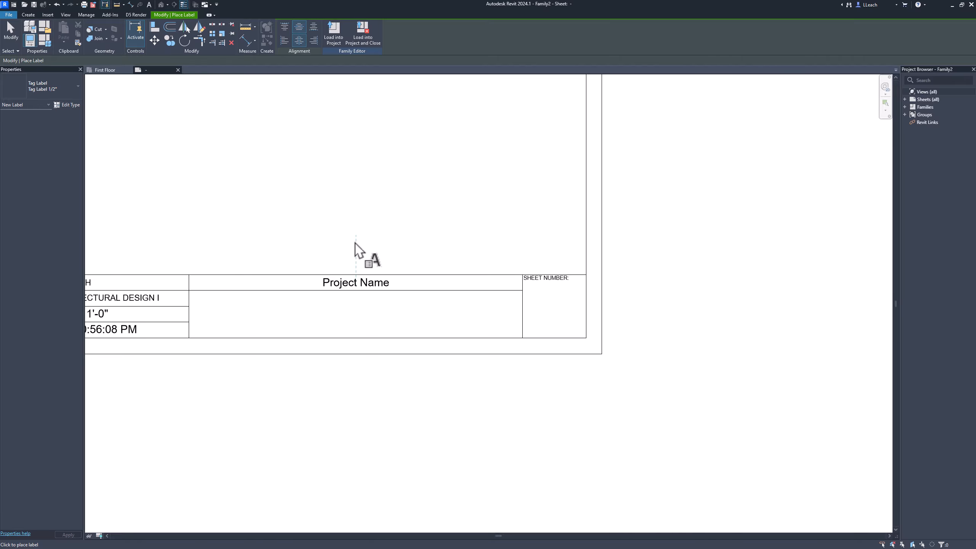
Place a label with the Sheet Name parameter in the large cell below Project Name and widen it to fit on one line
{"action": "left_click", "coordinate": [356, 315]}
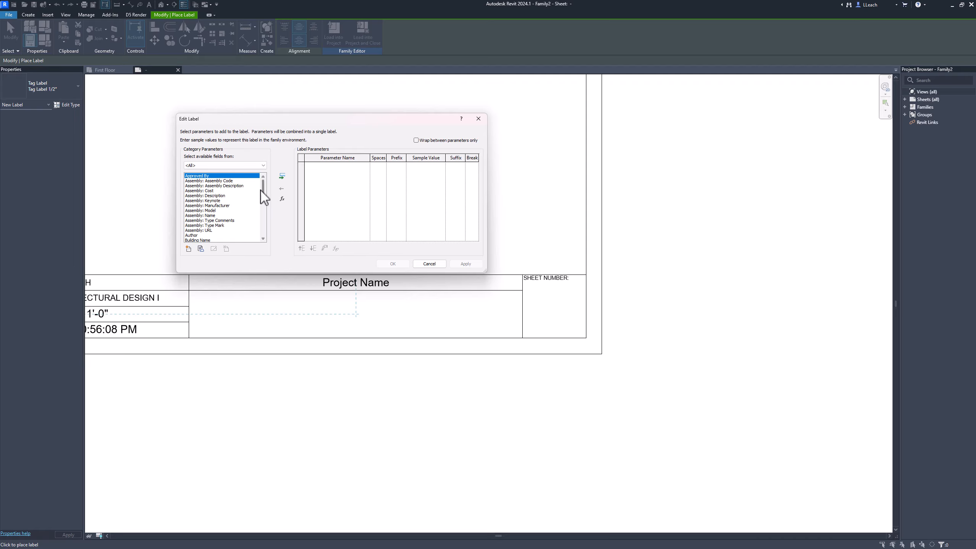
{"action": "left_click_drag", "start_coordinate": [263, 191], "coordinate": [270, 233]}
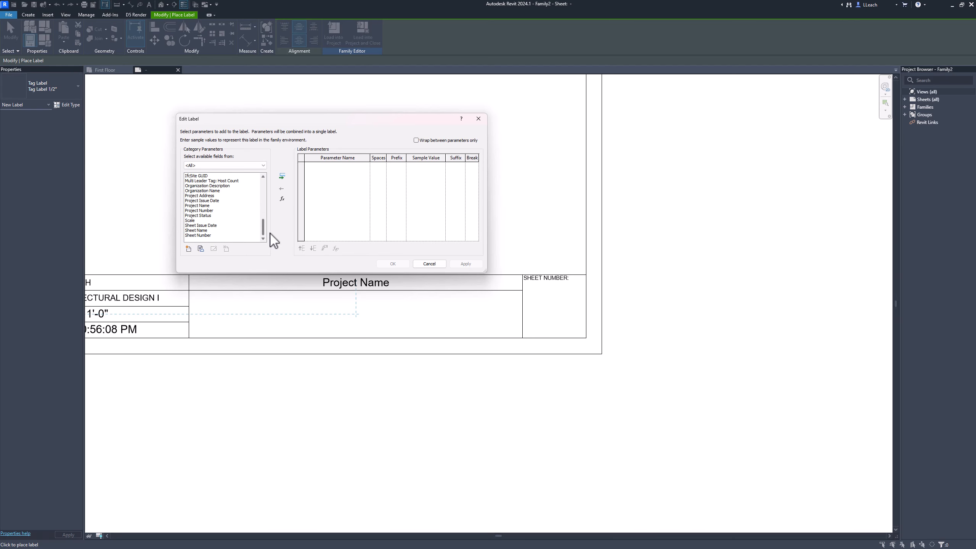
{"action": "left_click", "coordinate": [205, 231]}
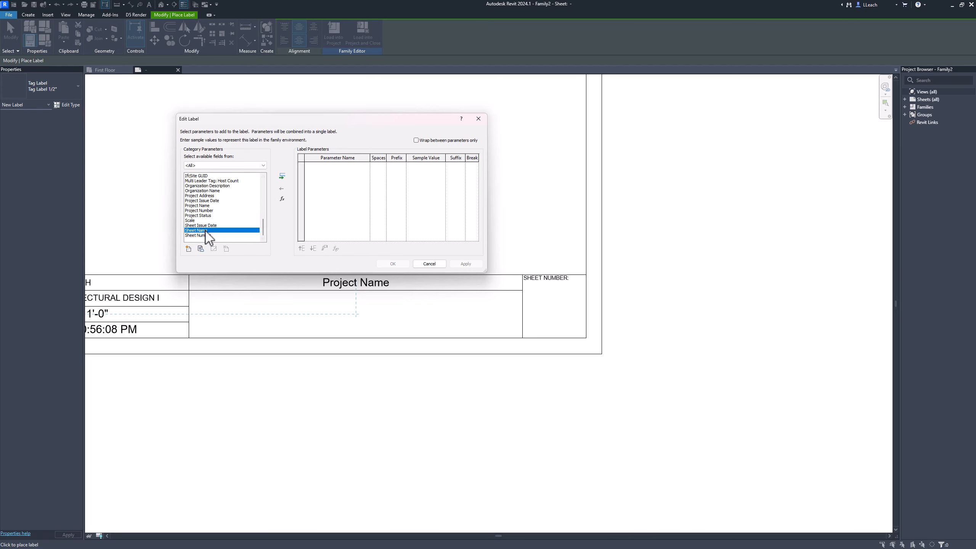
{"action": "left_click", "coordinate": [283, 177]}
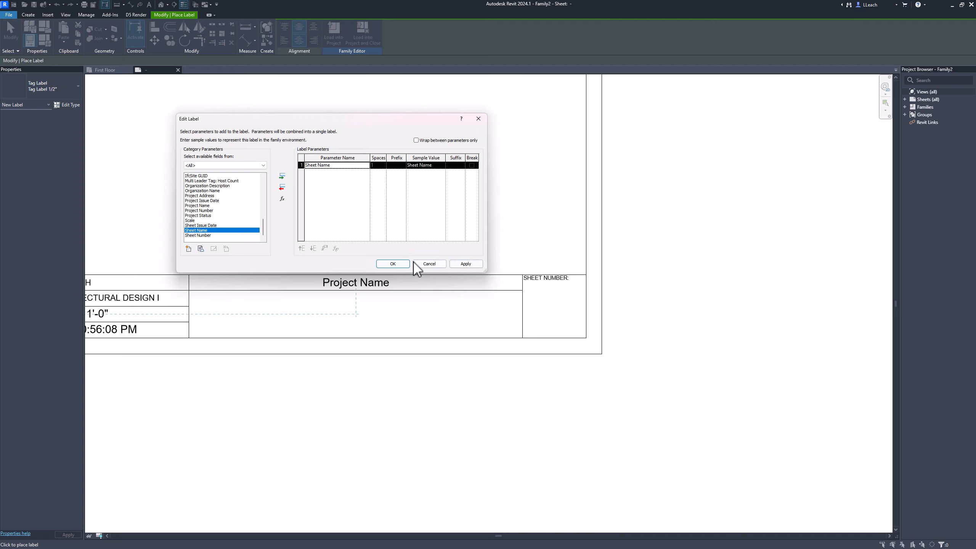
{"action": "left_click", "coordinate": [398, 264]}
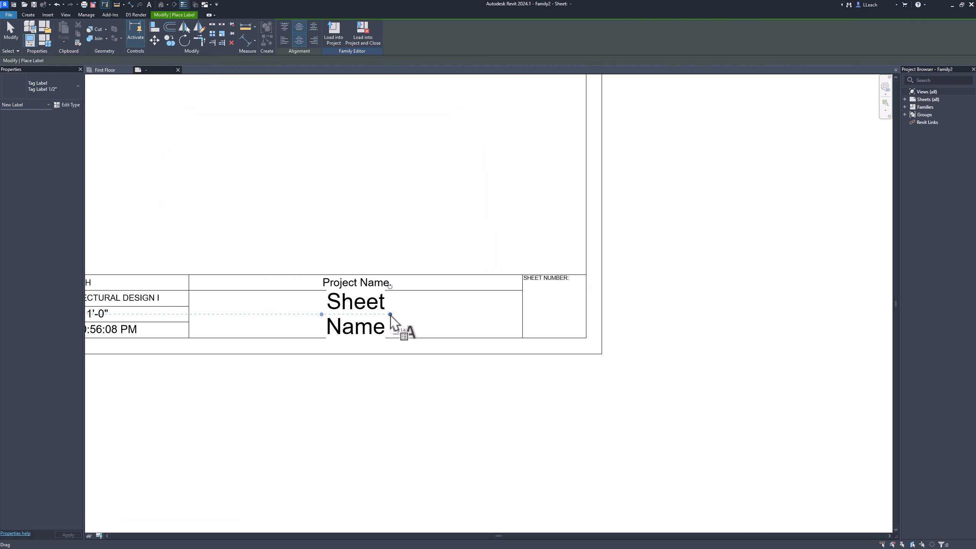
{"action": "left_click_drag", "start_coordinate": [391, 314], "coordinate": [456, 315]}
{"action": "left_click_drag", "start_coordinate": [496, 316], "coordinate": [519, 319]}
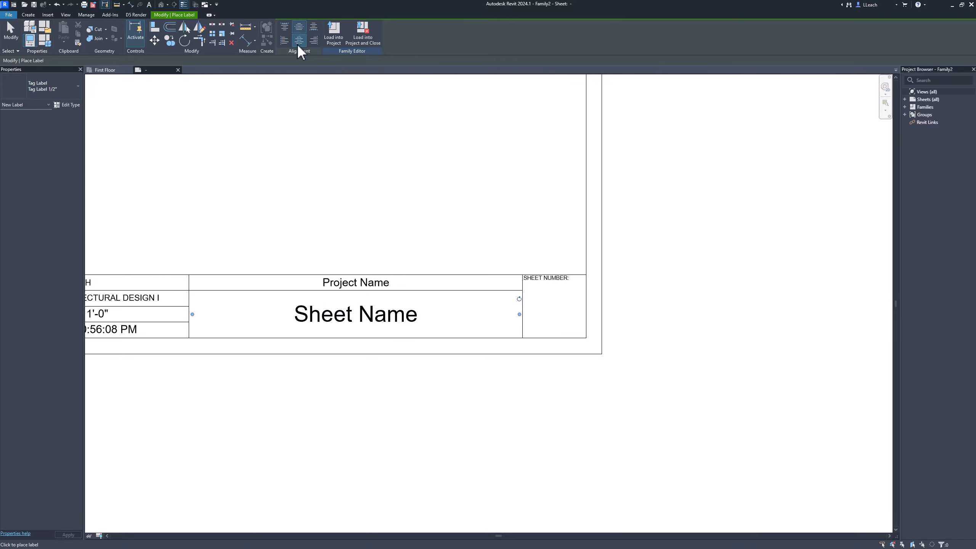
Place a label with the Sheet Number parameter below the "SHEET NUMBER:" heading, using the sample value A1
{"action": "left_click", "coordinate": [554, 310]}
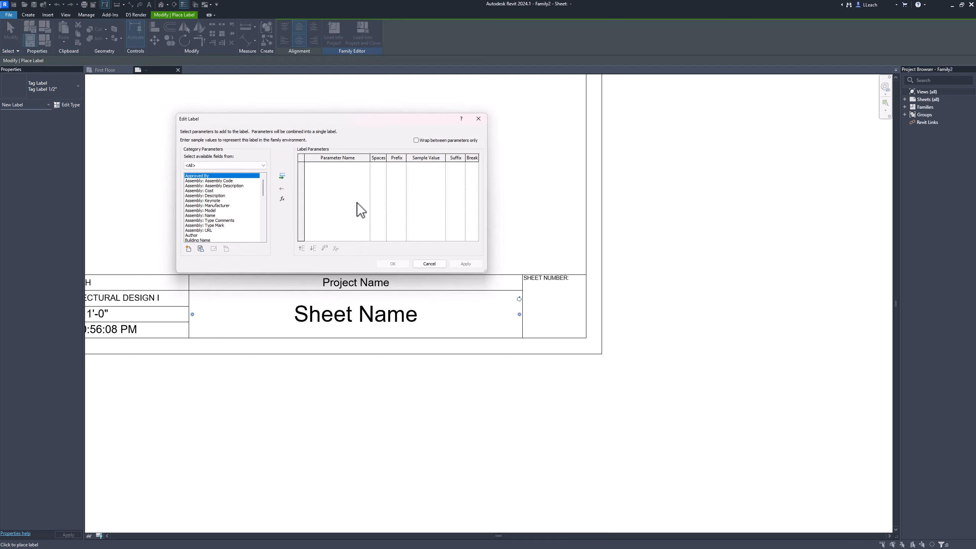
{"action": "left_click_drag", "start_coordinate": [265, 191], "coordinate": [274, 239]}
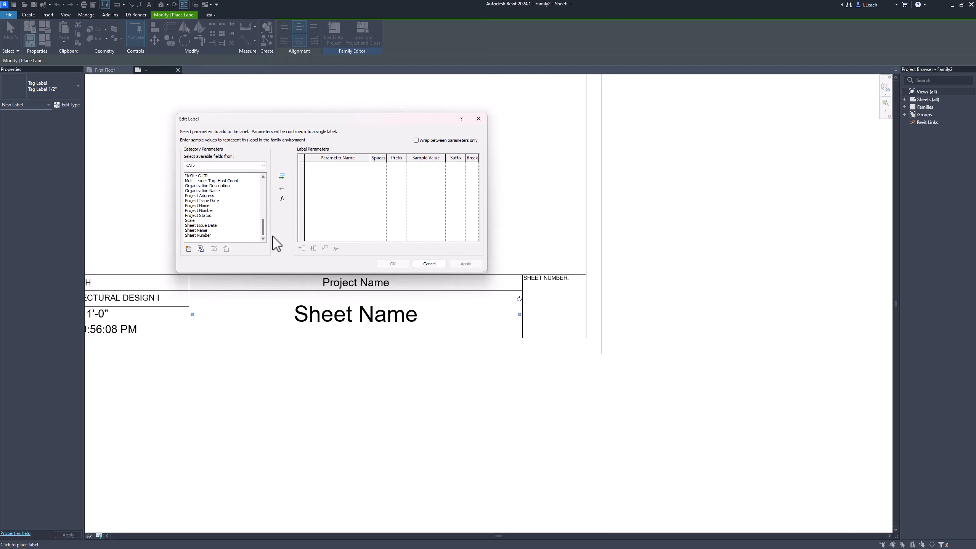
{"action": "left_click", "coordinate": [198, 235]}
{"action": "left_click", "coordinate": [282, 176]}
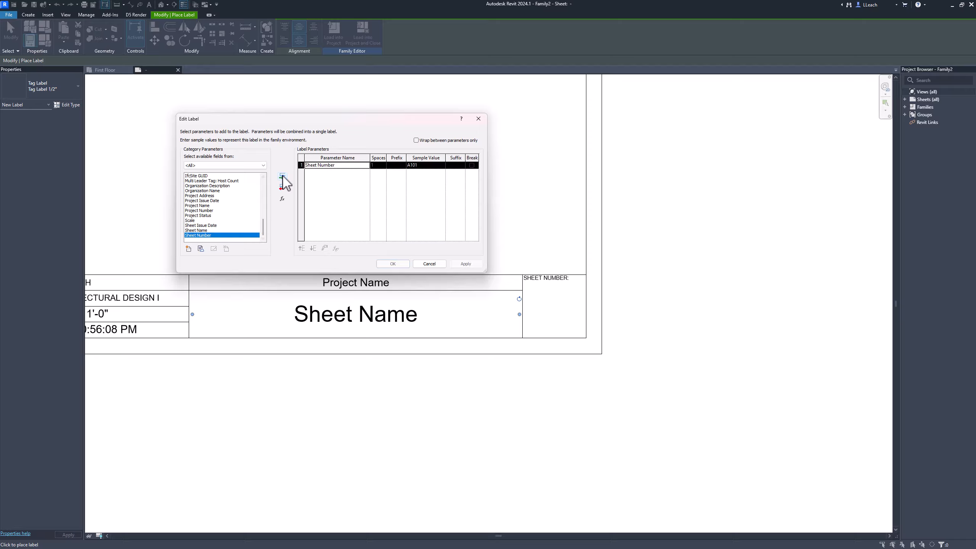
{"action": "left_click", "coordinate": [414, 169]}
{"action": "left_click", "coordinate": [413, 167]}
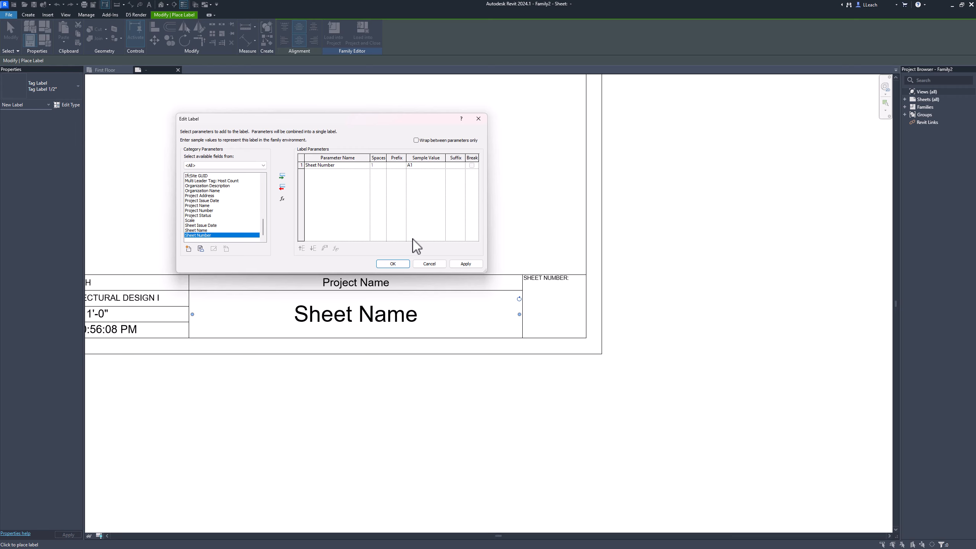
{"action": "left_click", "coordinate": [392, 264]}
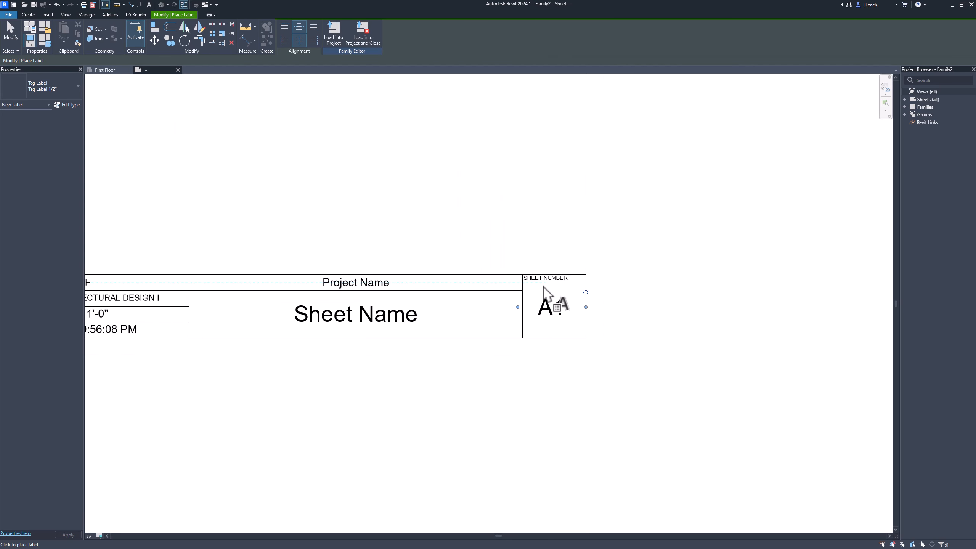
Finish placing labels and shift the sheet number label slightly down and right to center it in its cell
{"action": "key", "text": "Escape"}
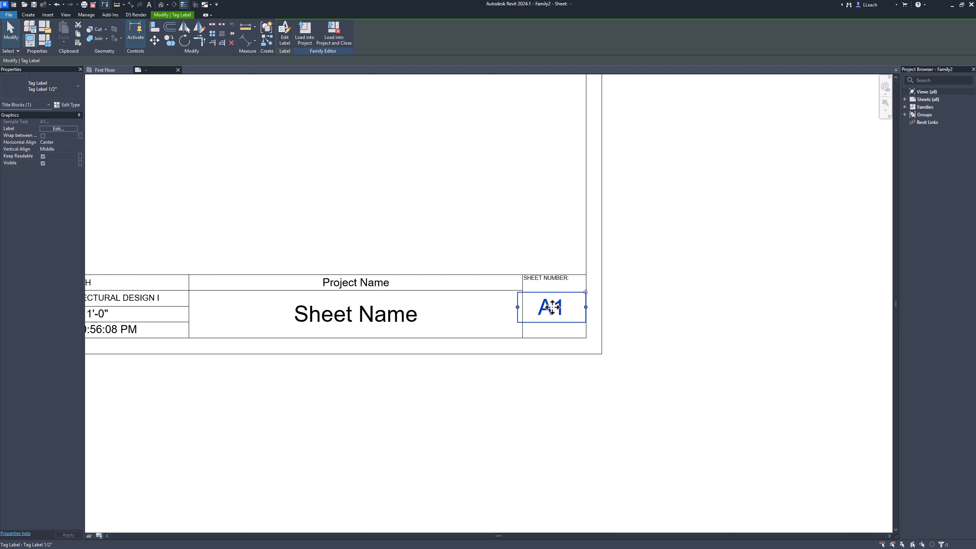
{"action": "left_click_drag", "start_coordinate": [551, 307], "coordinate": [552, 312]}
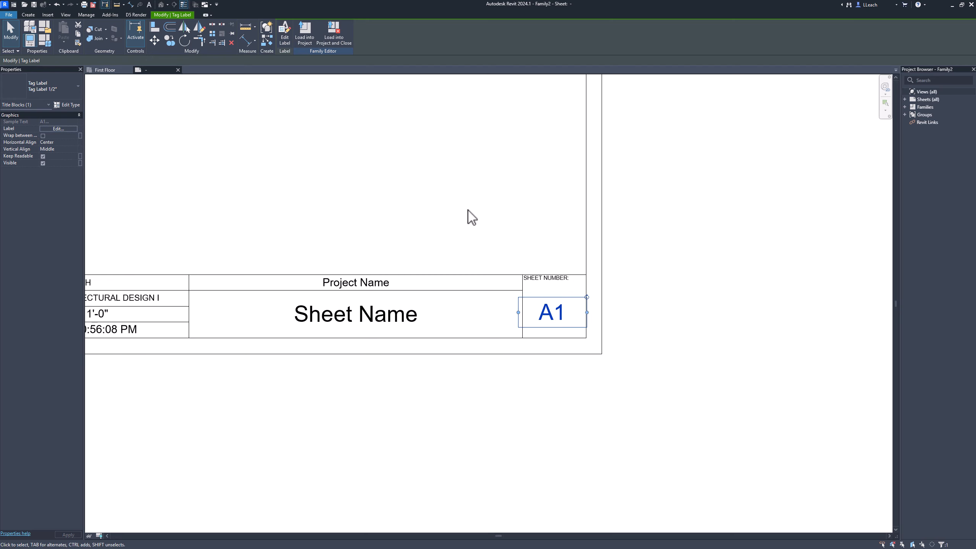
{"action": "key", "text": "Right"}
{"action": "key", "text": "Right"}
{"action": "key", "text": "Down"}
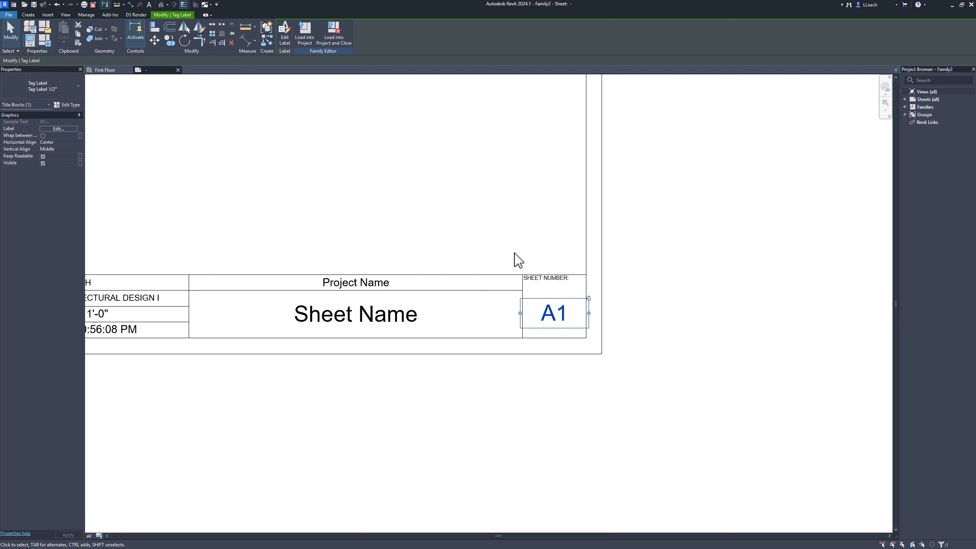
Nudge the A1 sheet number label sideways to fine-tune its horizontal centering in the sheet number cell, and deselect it
{"action": "key", "text": "Right"}
{"action": "key", "text": "Right"}
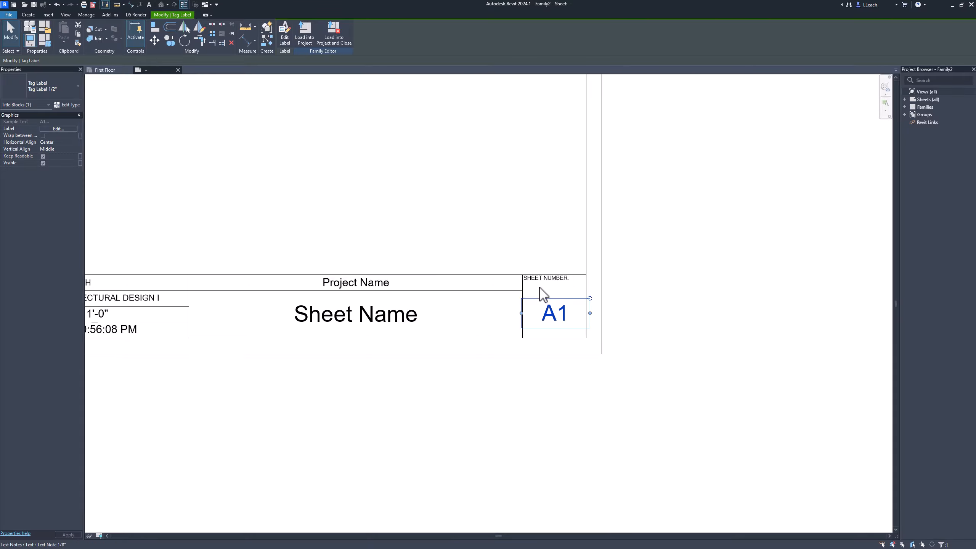
{"action": "key", "text": "Left"}
{"action": "key", "text": "Left"}
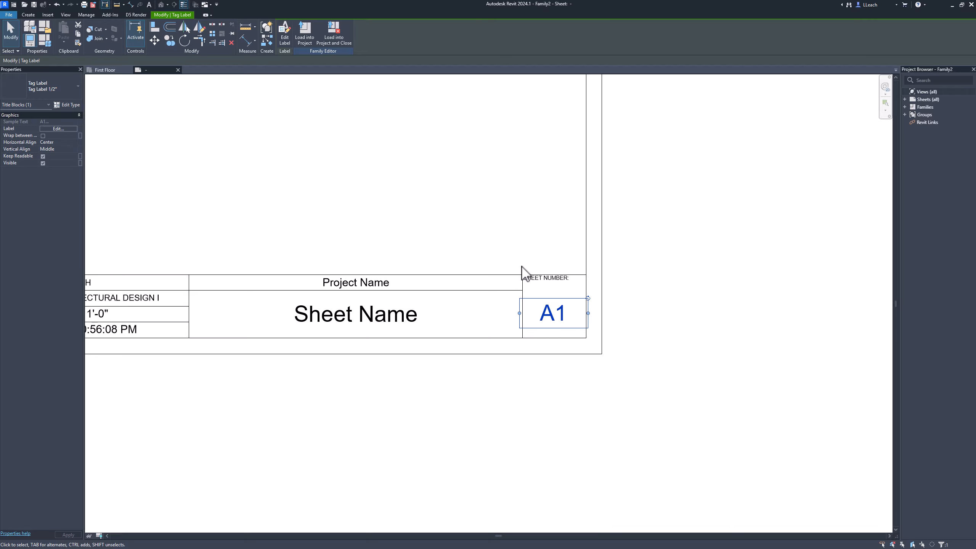
{"action": "left_click", "coordinate": [499, 233]}
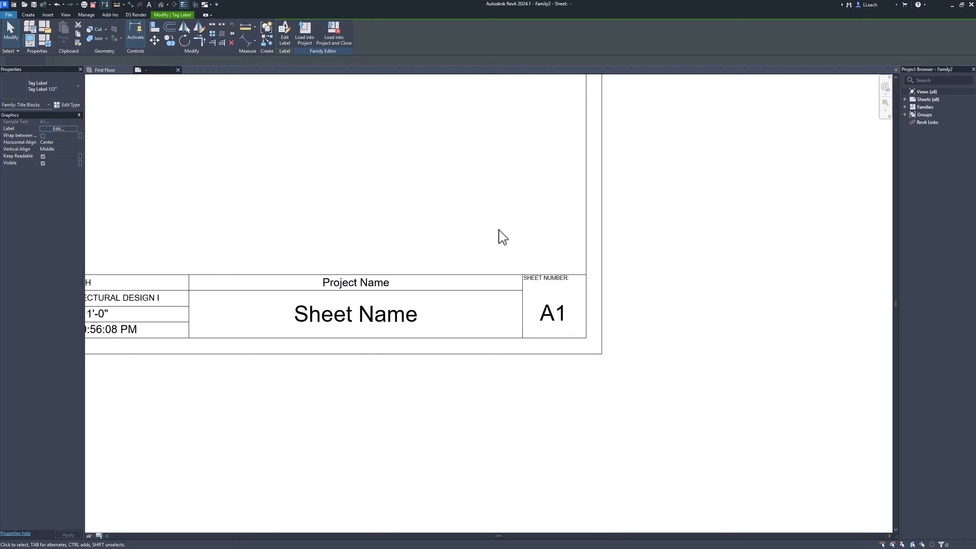
Save the title block family in the Downloads folder as CUSTOM TITLEBLOCK 17x22
{"action": "scroll", "coordinate": [434, 259], "scroll_direction": "down", "scroll_amount": 2}
{"action": "scroll", "coordinate": [434, 259], "scroll_direction": "down", "scroll_amount": 1}
{"action": "middle_click_drag", "start_coordinate": [434, 260], "coordinate": [454, 334]}
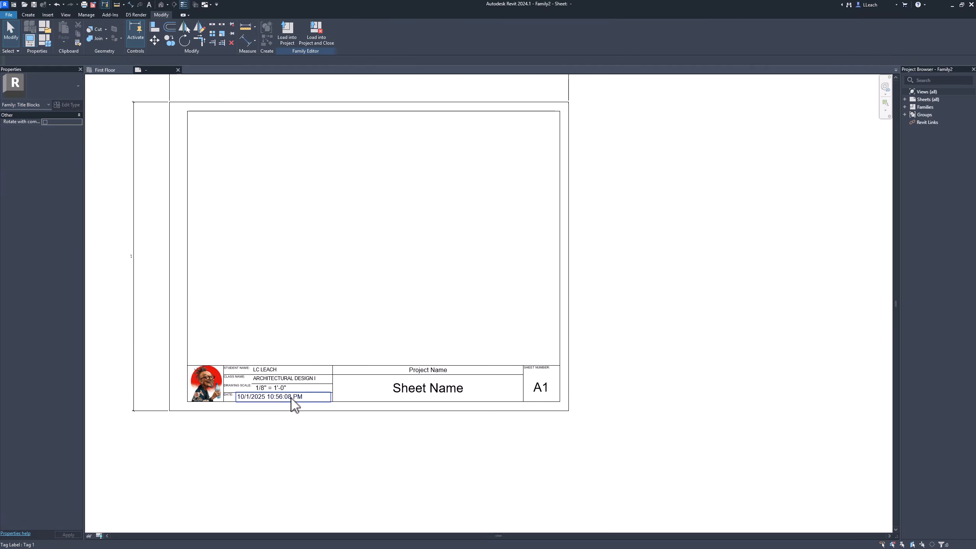
{"action": "scroll", "coordinate": [284, 397], "scroll_direction": "up", "scroll_amount": 2}
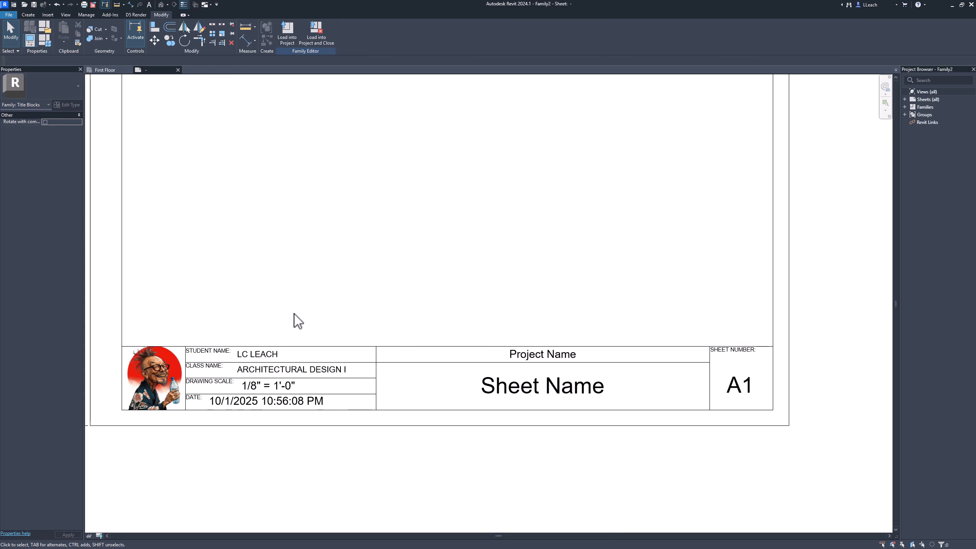
{"action": "scroll", "coordinate": [298, 321], "scroll_direction": "down", "scroll_amount": 2}
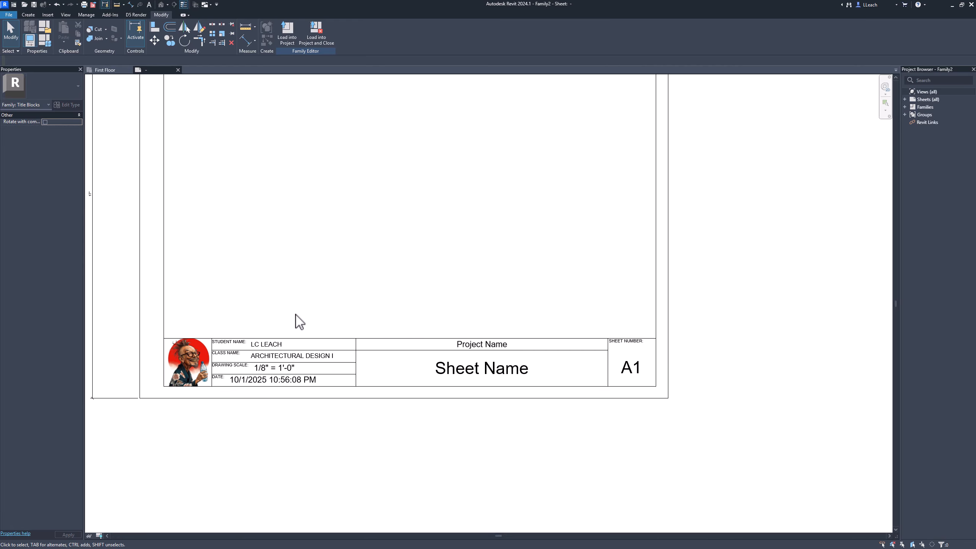
{"action": "scroll", "coordinate": [298, 321], "scroll_direction": "down", "scroll_amount": 1}
{"action": "middle_click_drag", "start_coordinate": [338, 314], "coordinate": [331, 338]}
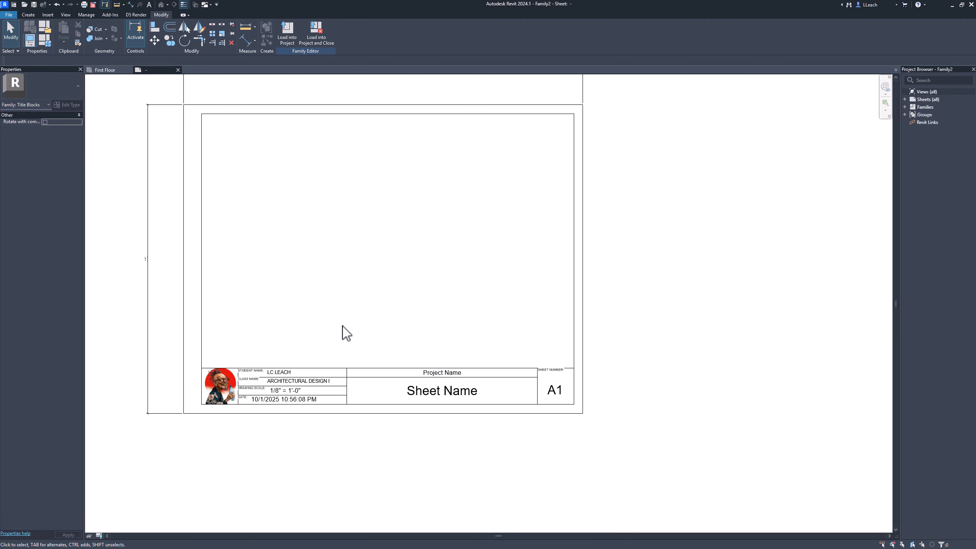
{"action": "left_click", "coordinate": [9, 15]}
{"action": "key", "text": "Escape"}
{"action": "key", "text": "ctrl+s"}
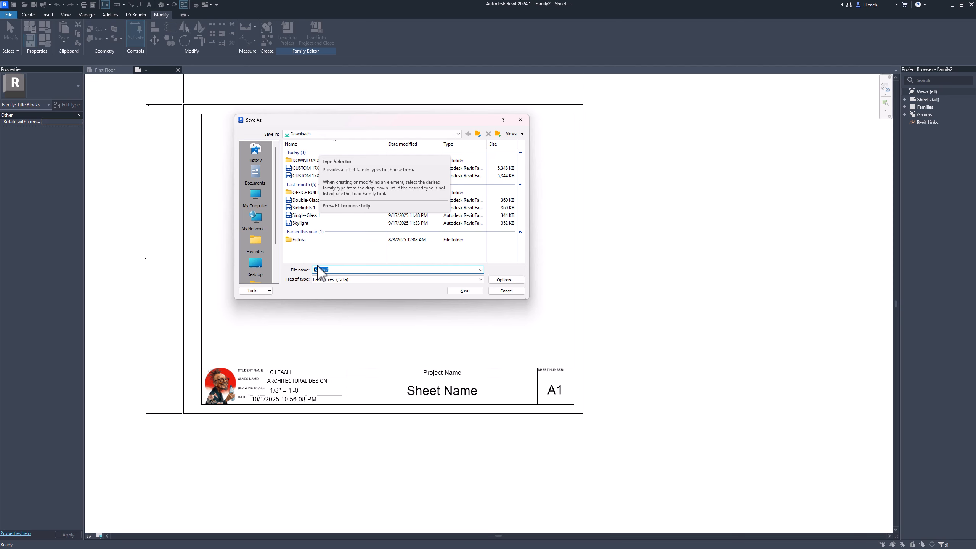
{"action": "type", "text": "C"}
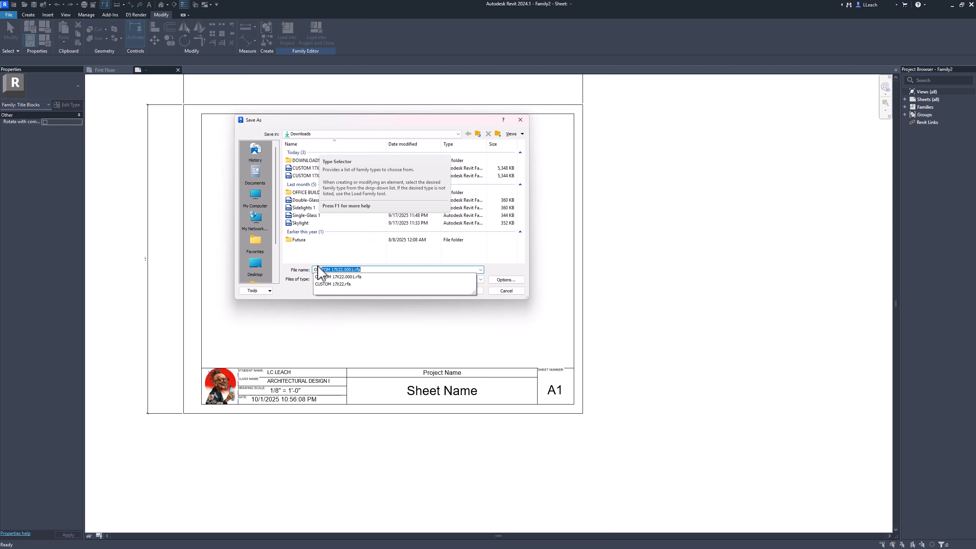
{"action": "type", "text": "USTOM"}
{"action": "key", "text": "BackSpace"}
{"action": "key", "text": "BackSpace"}
{"action": "type", "text": "TOM TI"}
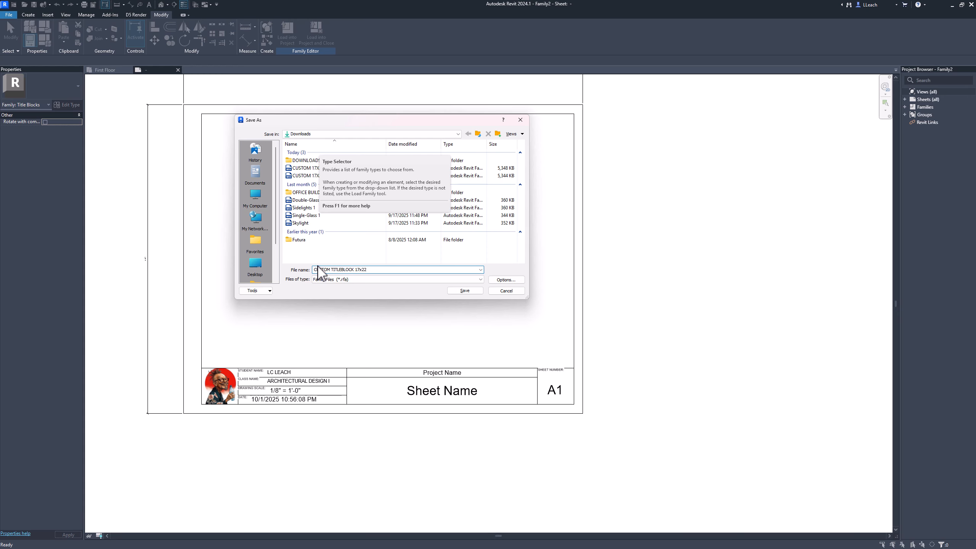
{"action": "left_click", "coordinate": [465, 290]}
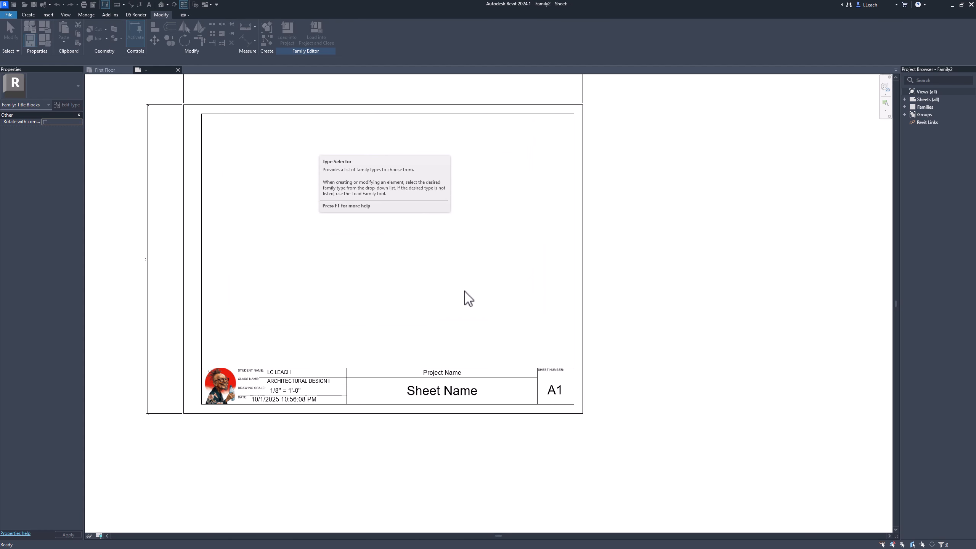
Load the saved title block family into the open floor plan project and dismiss the resulting notice
{"action": "scroll", "coordinate": [271, 246], "scroll_direction": "up", "scroll_amount": 1}
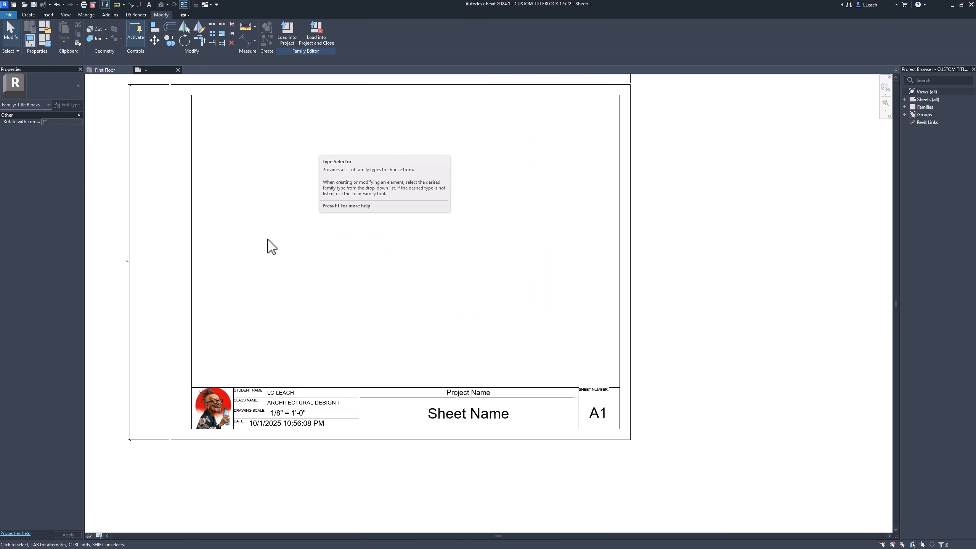
{"action": "scroll", "coordinate": [271, 246], "scroll_direction": "down", "scroll_amount": 1}
{"action": "middle_click_drag", "start_coordinate": [240, 214], "coordinate": [251, 272]}
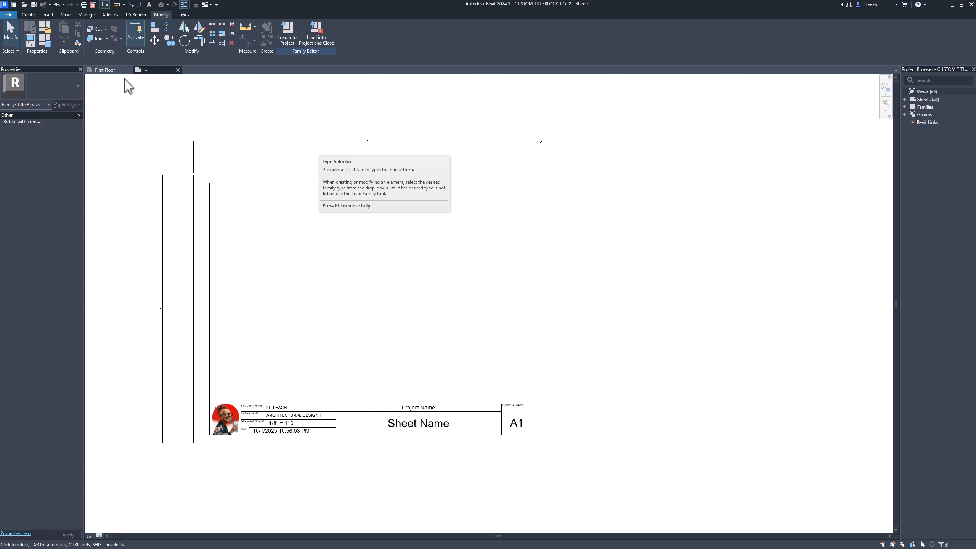
{"action": "left_click", "coordinate": [112, 71]}
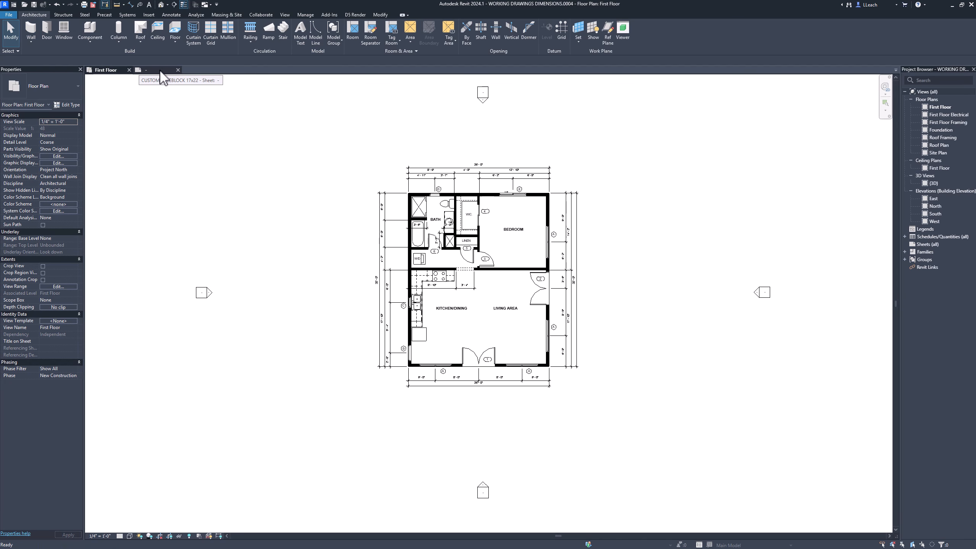
{"action": "left_click", "coordinate": [161, 72]}
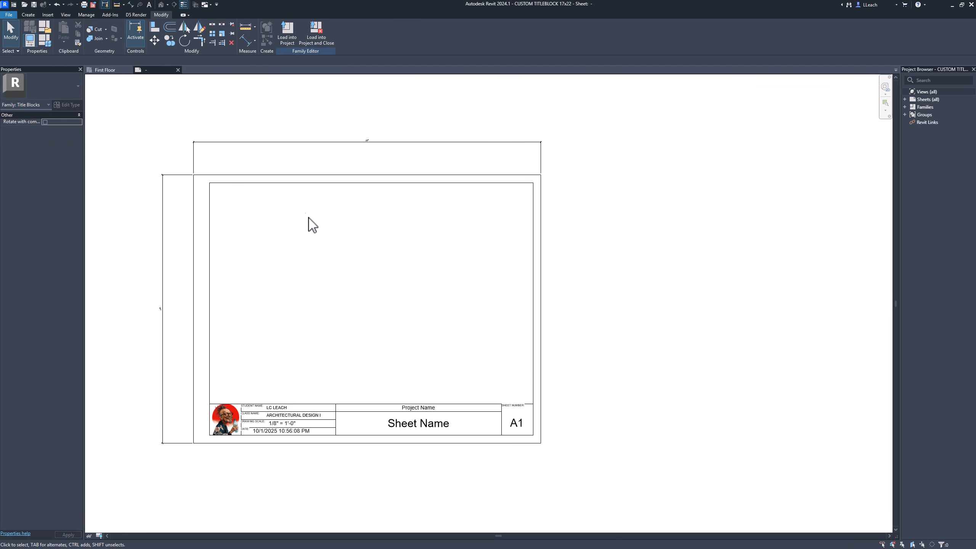
{"action": "left_click", "coordinate": [290, 40]}
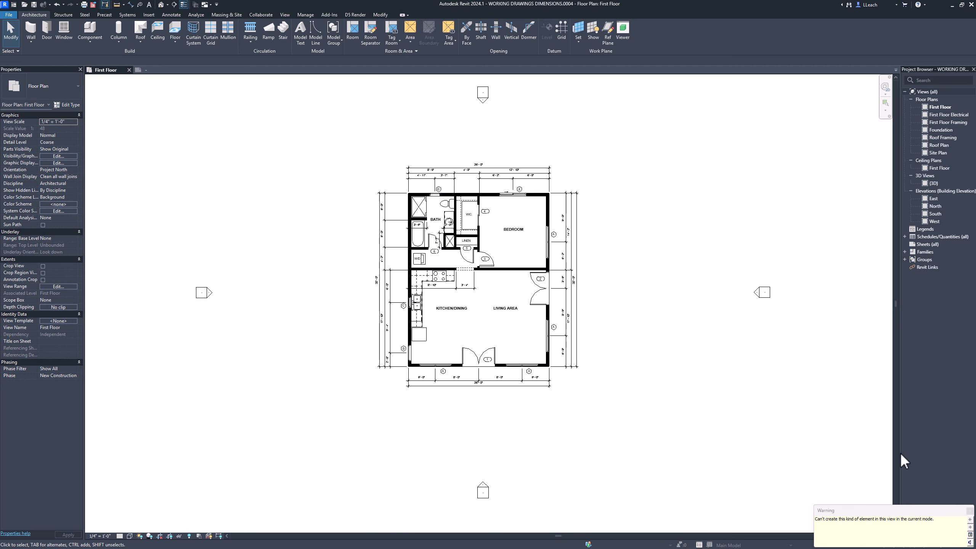
{"action": "left_click", "coordinate": [970, 511]}
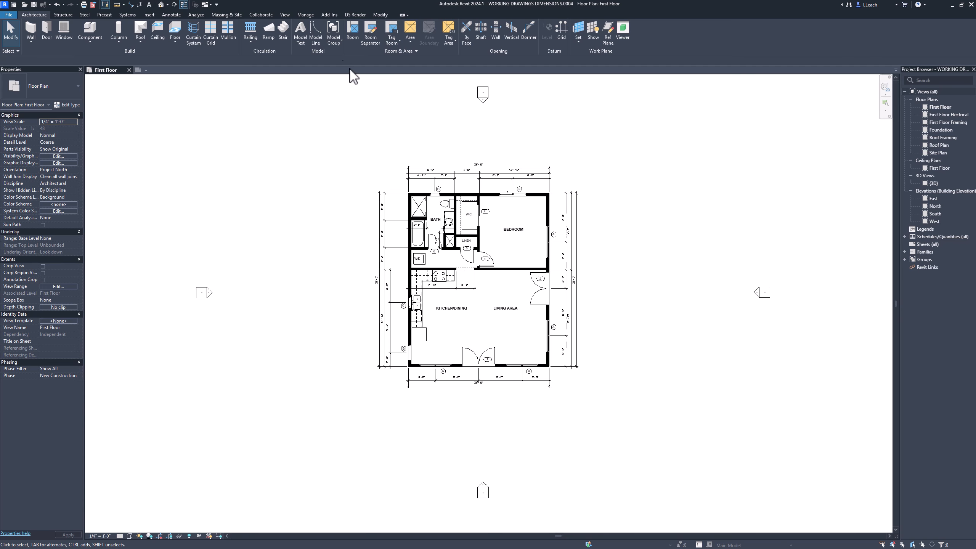
Create a new sheet in the project using the CUSTOM TITLEBLOCK 17x22 title block
{"action": "left_click", "coordinate": [286, 14]}
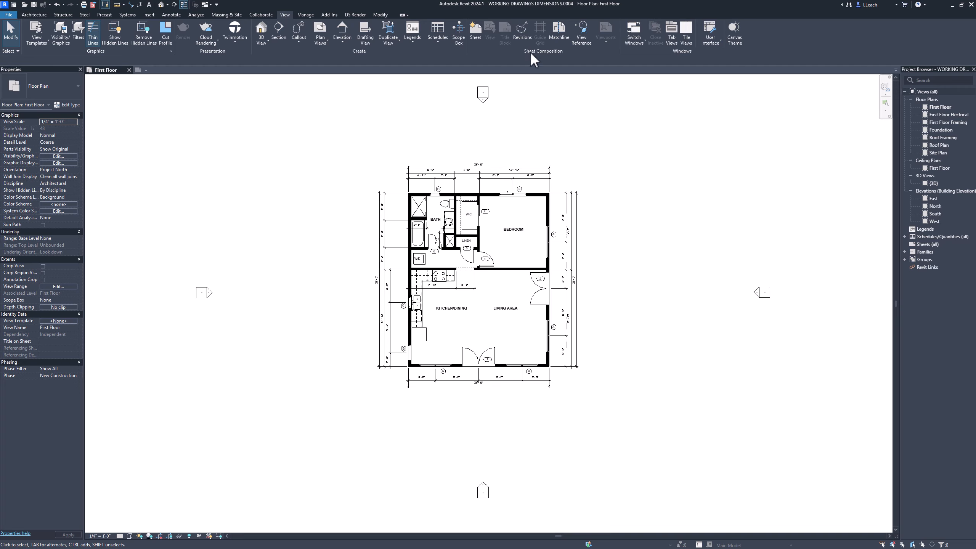
{"action": "left_click", "coordinate": [479, 34]}
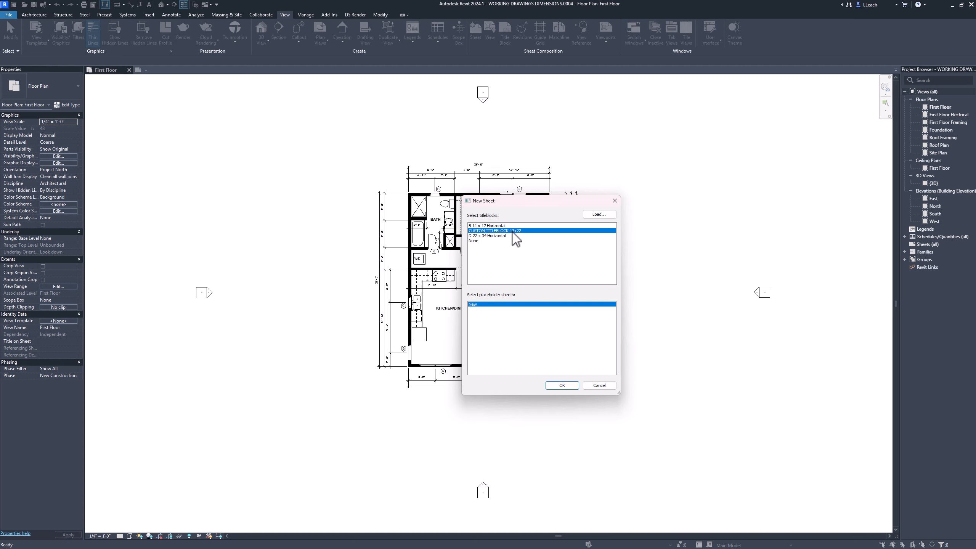
{"action": "left_click", "coordinate": [561, 385]}
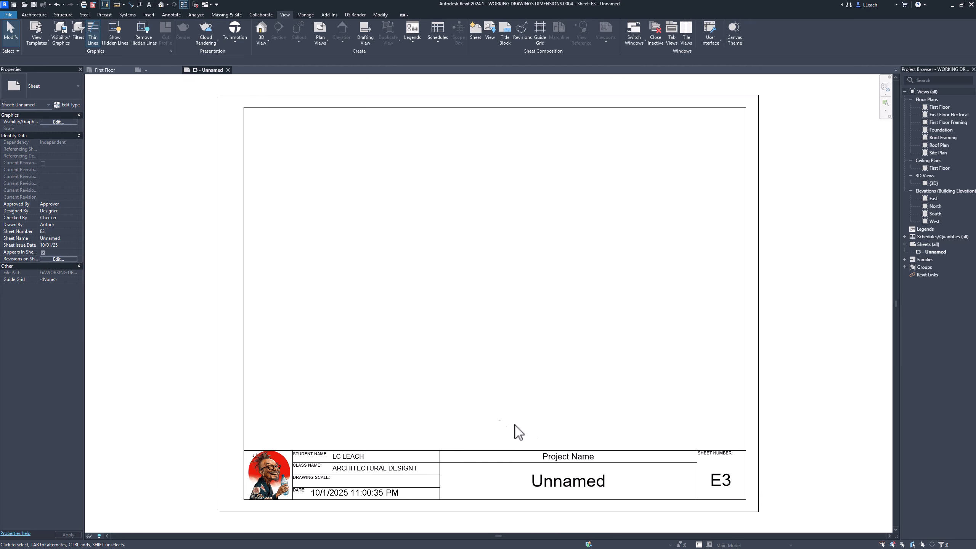
Place the First Floor plan view on the new sheet, centered within the title block's drawing area
{"action": "scroll", "coordinate": [463, 432], "scroll_direction": "down", "scroll_amount": 1}
{"action": "scroll", "coordinate": [448, 408], "scroll_direction": "up", "scroll_amount": 2}
{"action": "scroll", "coordinate": [445, 404], "scroll_direction": "down", "scroll_amount": 4}
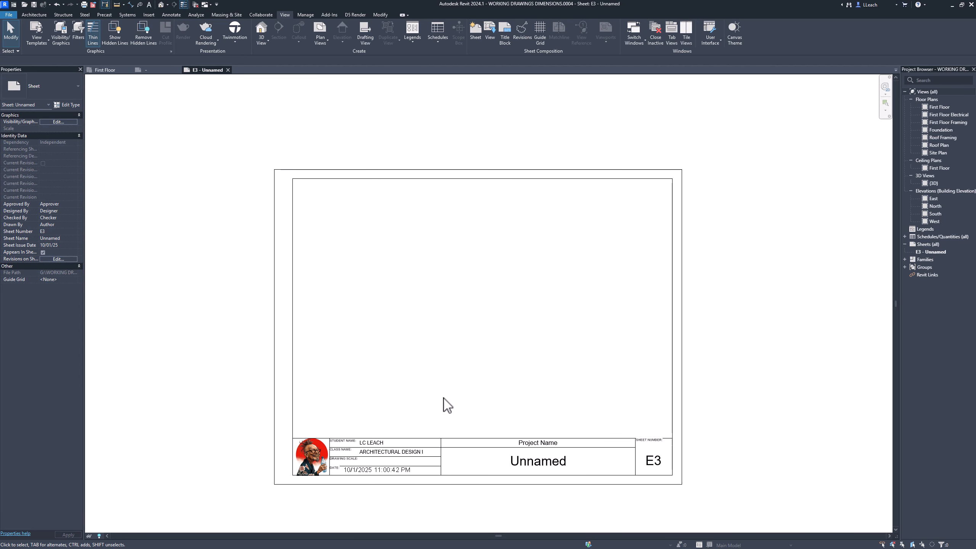
{"action": "left_click", "coordinate": [940, 107]}
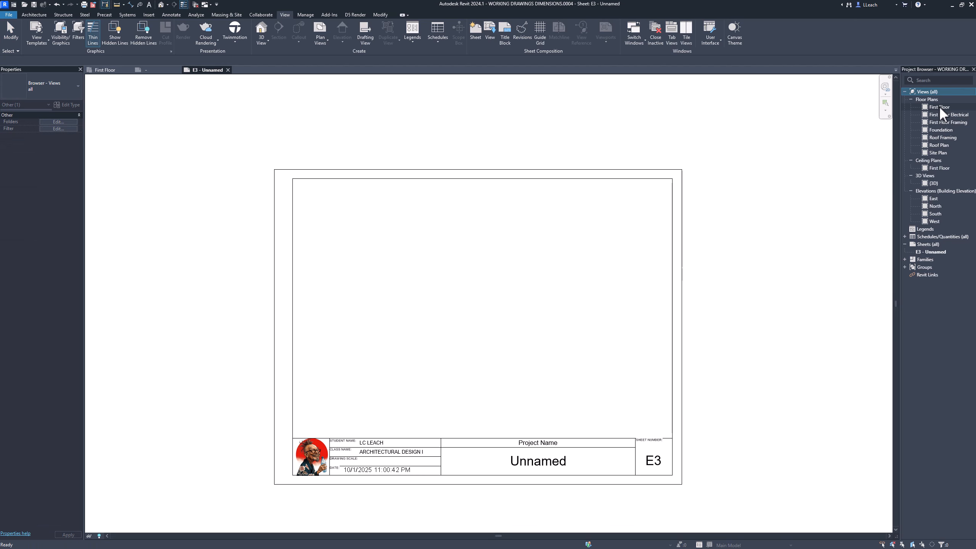
{"action": "left_click_drag", "start_coordinate": [939, 107], "coordinate": [484, 320]}
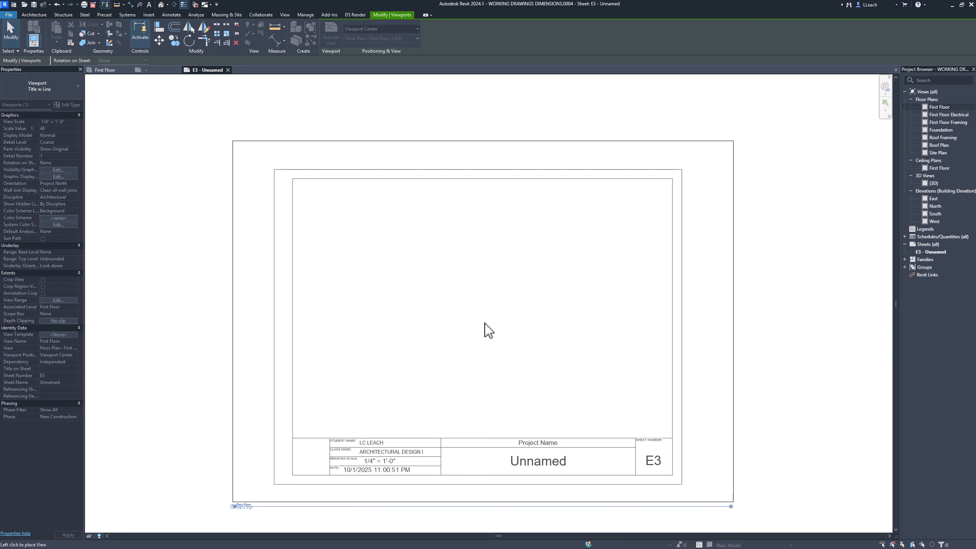
{"action": "left_click", "coordinate": [486, 326]}
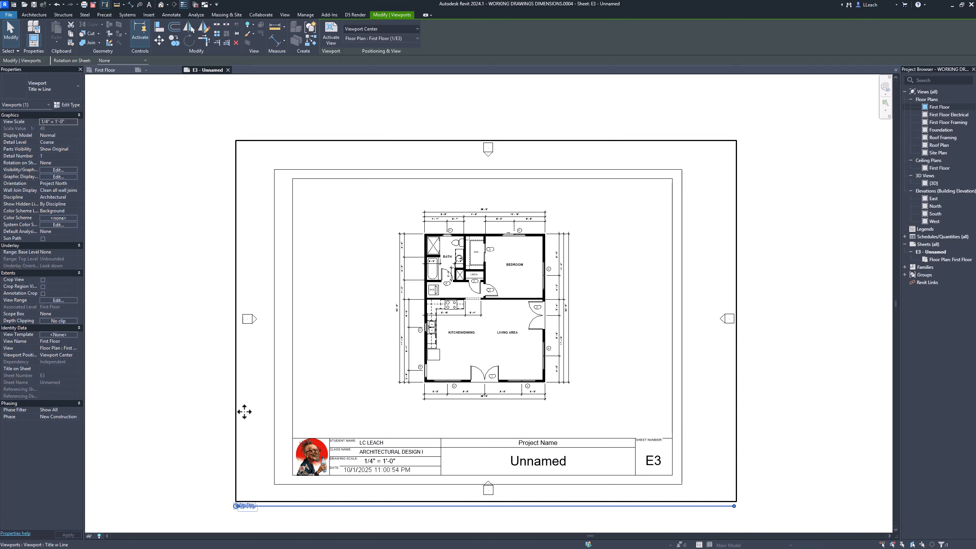
Open the First Floor plan view, enable Crop View and Crop Region Visible, and widen the properties list to show full parameter names
{"action": "scroll", "coordinate": [367, 470], "scroll_direction": "up", "scroll_amount": 4}
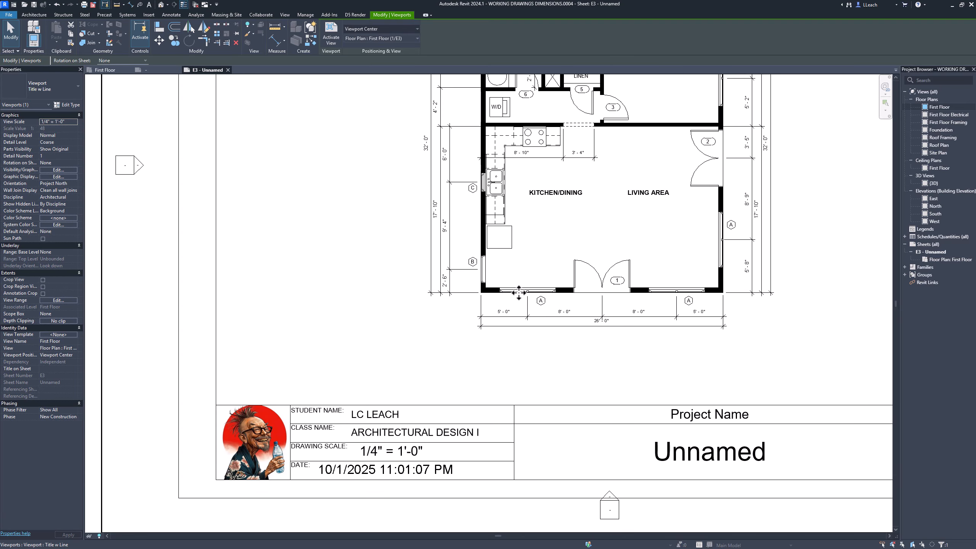
{"action": "scroll", "coordinate": [523, 290], "scroll_direction": "down", "scroll_amount": 5}
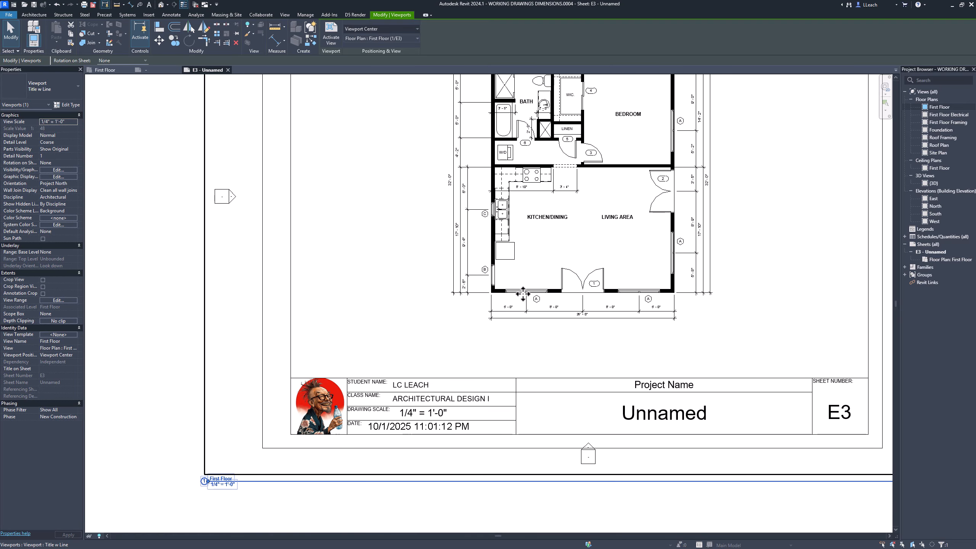
{"action": "middle_click_drag", "start_coordinate": [525, 285], "coordinate": [452, 330]}
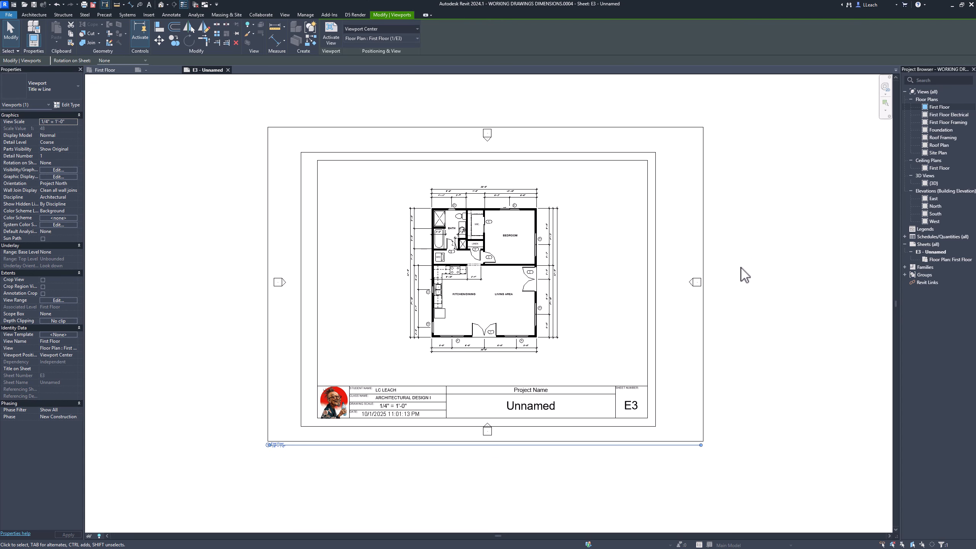
{"action": "left_click", "coordinate": [106, 71]}
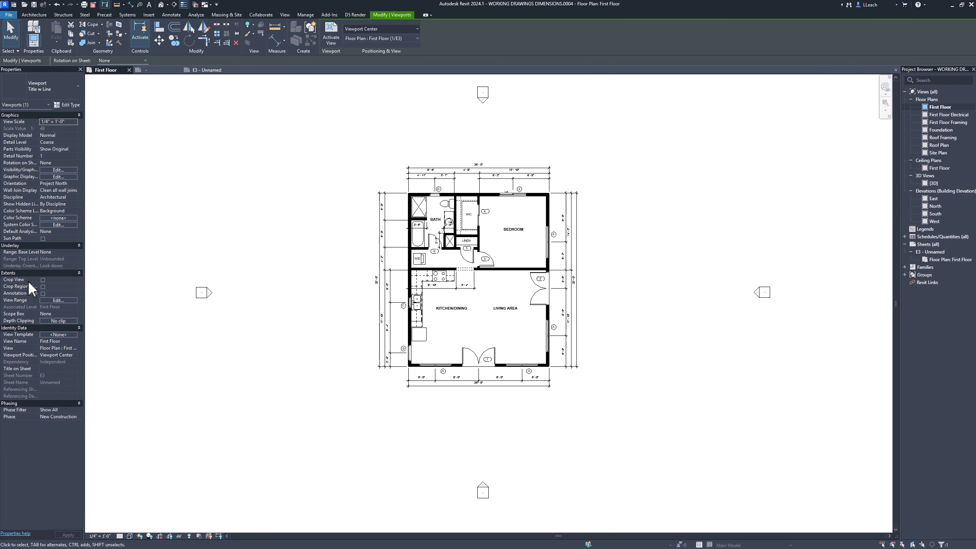
{"action": "left_click", "coordinate": [43, 280]}
{"action": "left_click", "coordinate": [43, 280]}
{"action": "left_click", "coordinate": [43, 286]}
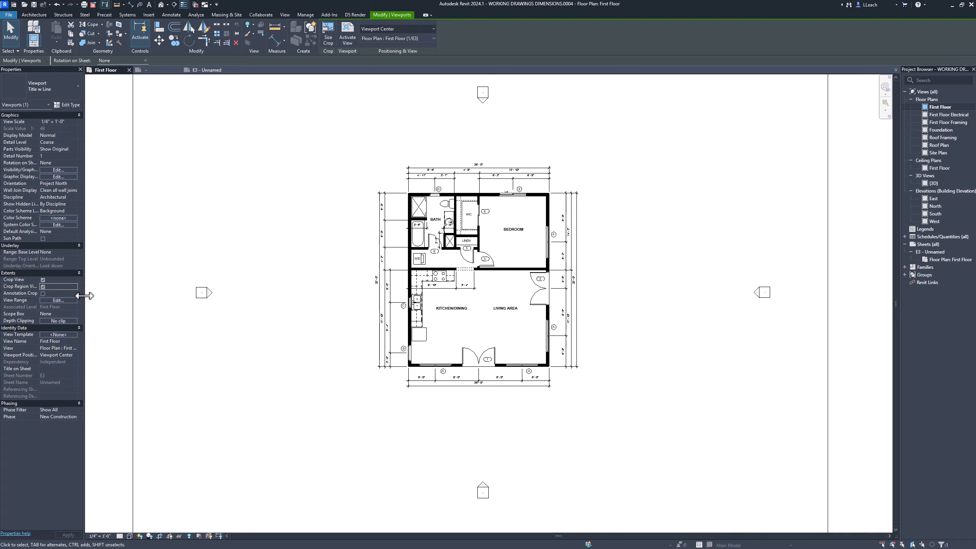
{"action": "left_click_drag", "start_coordinate": [85, 296], "coordinate": [105, 294]}
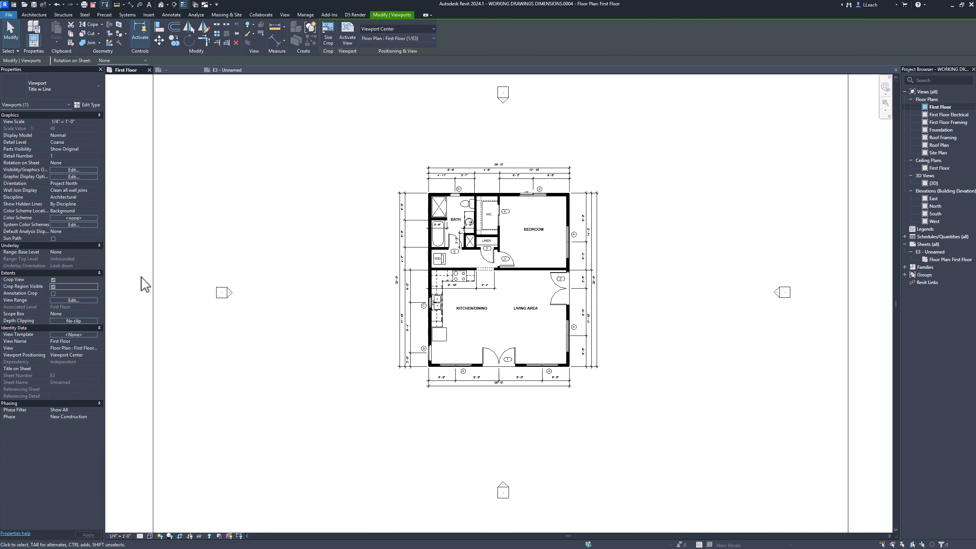
Tighten all four sides of the crop region around the First Floor plan and its dimensions, and turn off Crop Region Visible
{"action": "scroll", "coordinate": [271, 268], "scroll_direction": "down", "scroll_amount": 2}
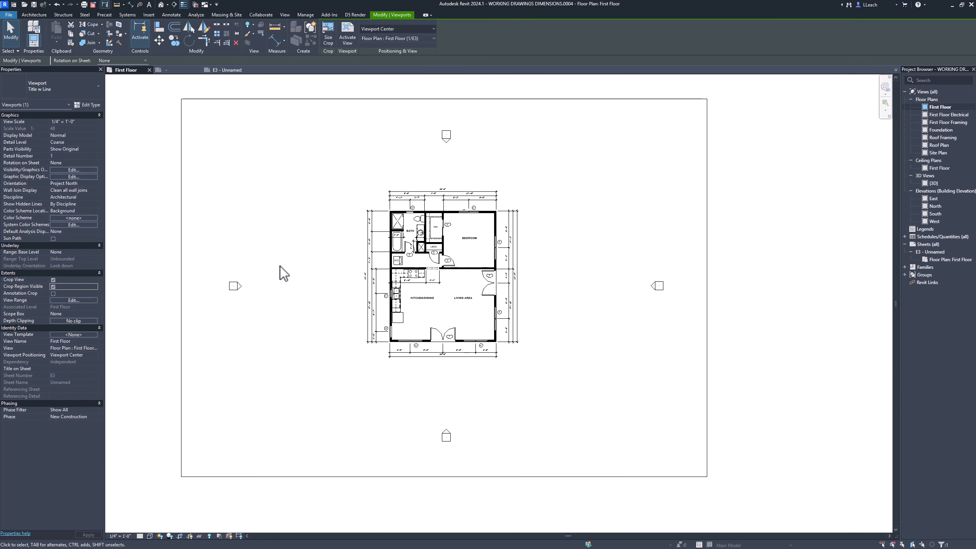
{"action": "middle_click_drag", "start_coordinate": [281, 266], "coordinate": [295, 290]}
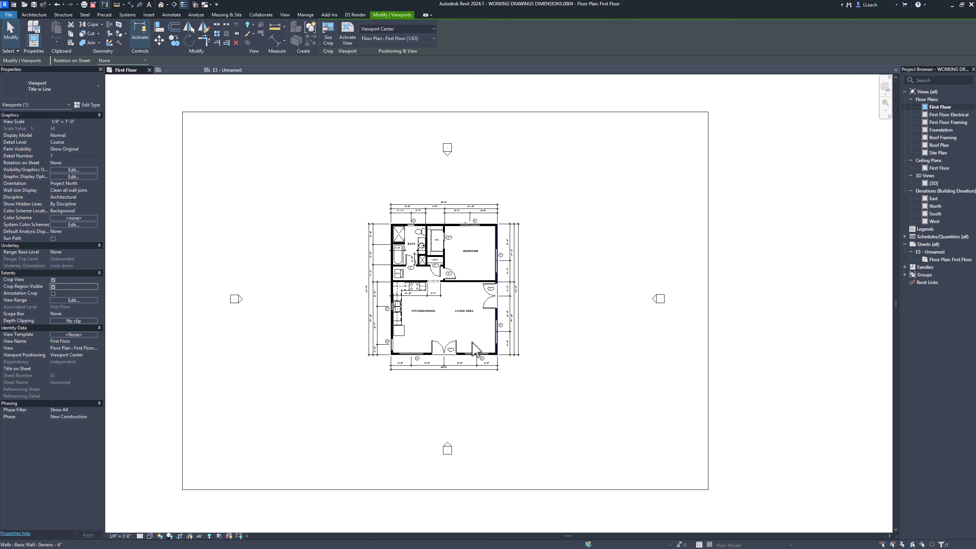
{"action": "left_click", "coordinate": [183, 280]}
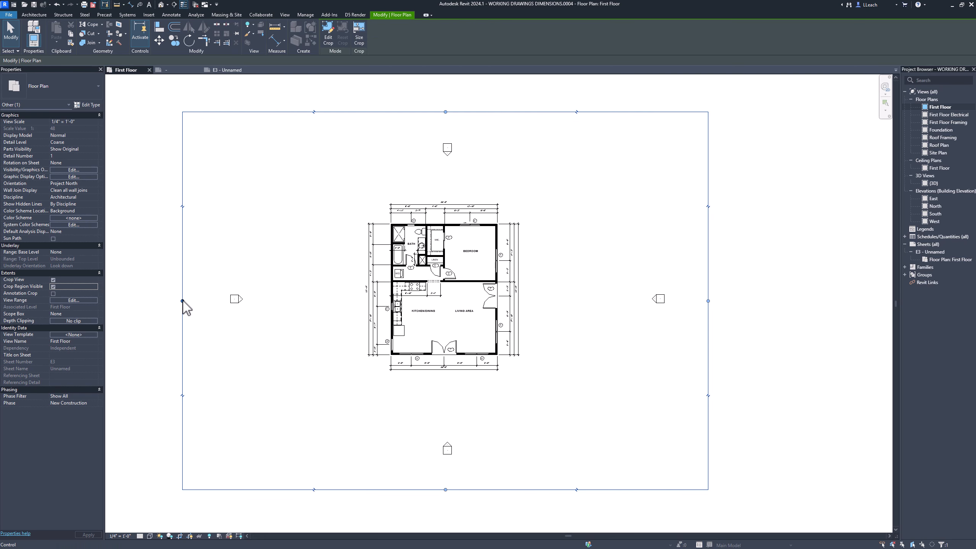
{"action": "left_click_drag", "start_coordinate": [182, 301], "coordinate": [360, 323]}
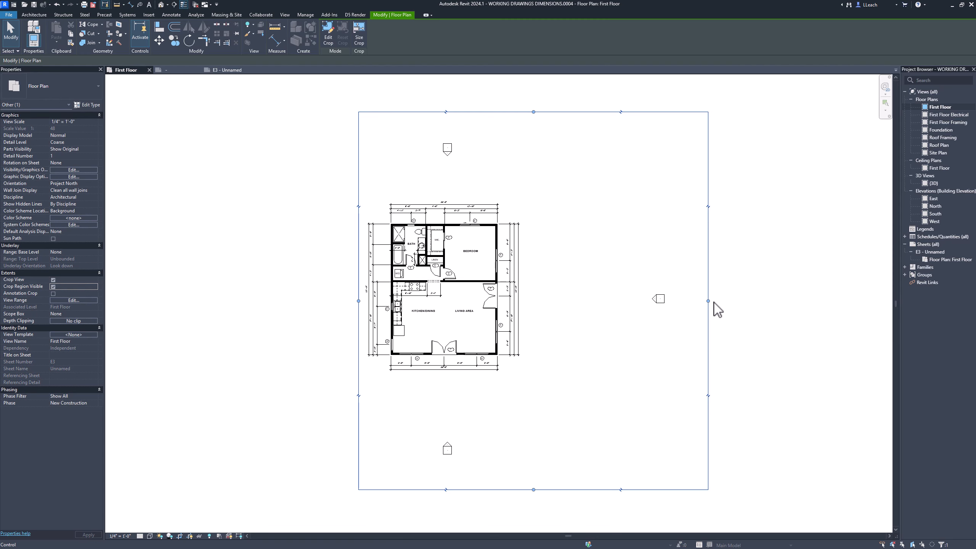
{"action": "left_click_drag", "start_coordinate": [709, 302], "coordinate": [527, 338]}
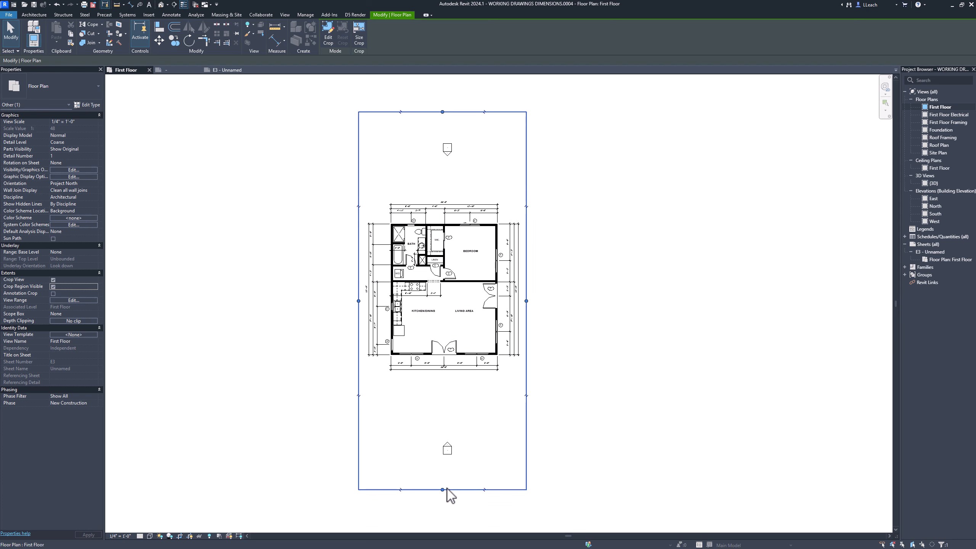
{"action": "left_click_drag", "start_coordinate": [443, 490], "coordinate": [468, 381]}
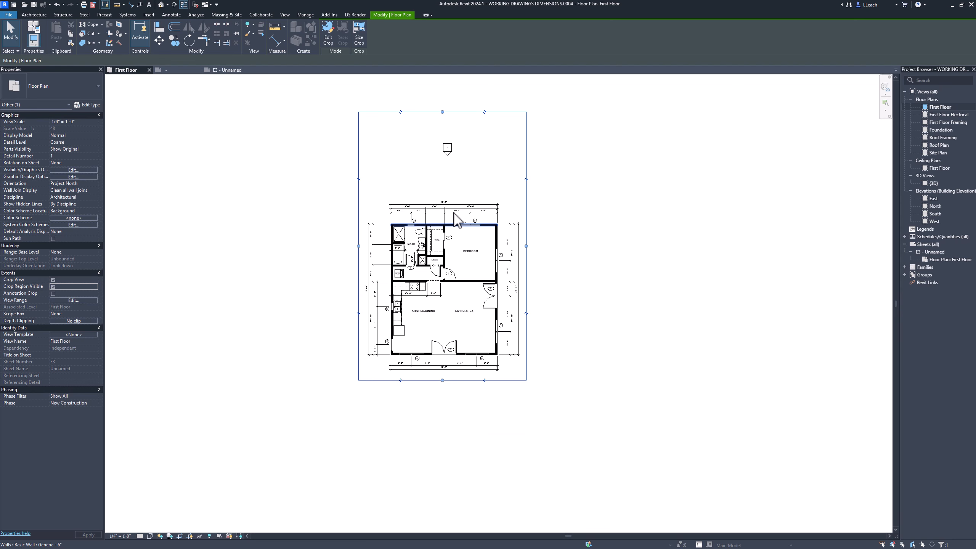
{"action": "left_click_drag", "start_coordinate": [442, 112], "coordinate": [453, 192]}
{"action": "left_click", "coordinate": [327, 248]}
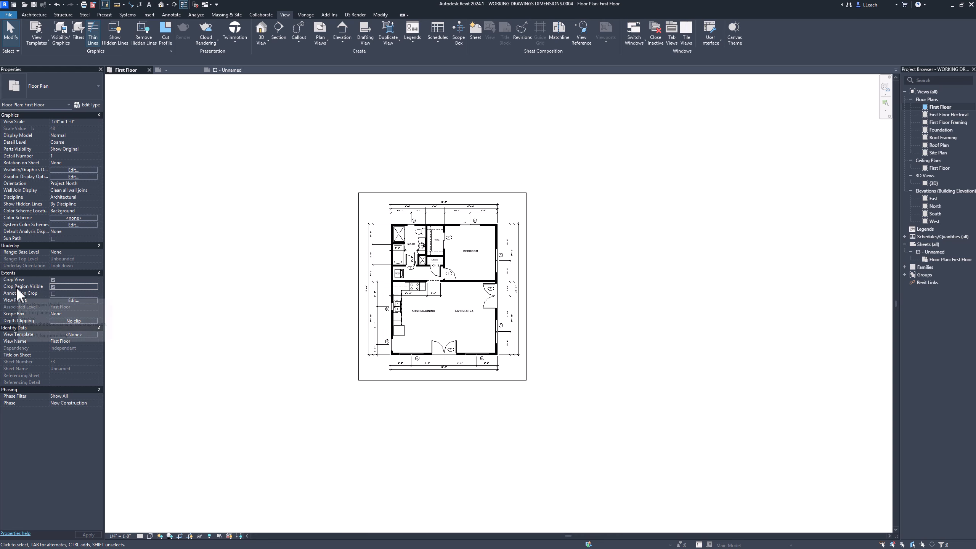
{"action": "left_click", "coordinate": [53, 287]}
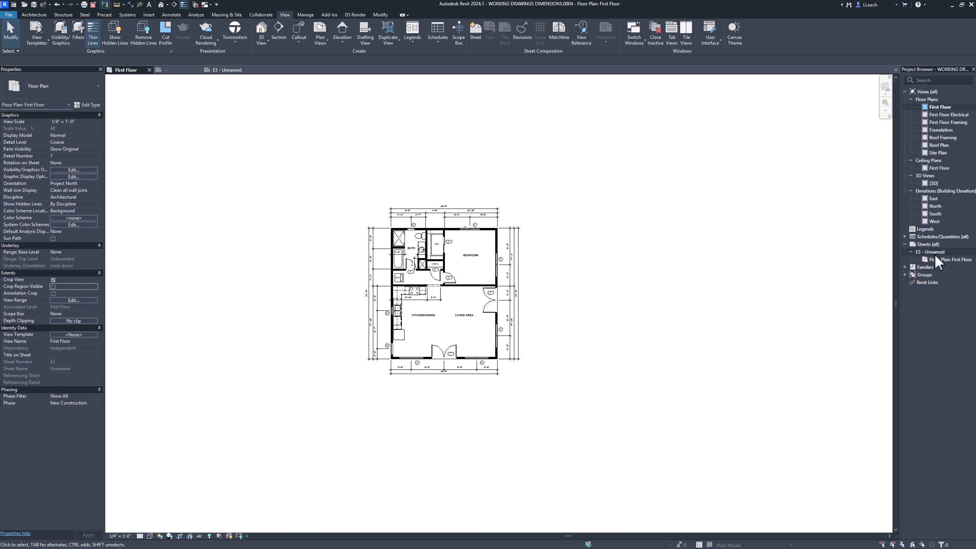
Return to sheet E3 and move the First Floor view title inside the title block, just below the plan's lower dimensions
{"action": "left_click", "coordinate": [235, 72]}
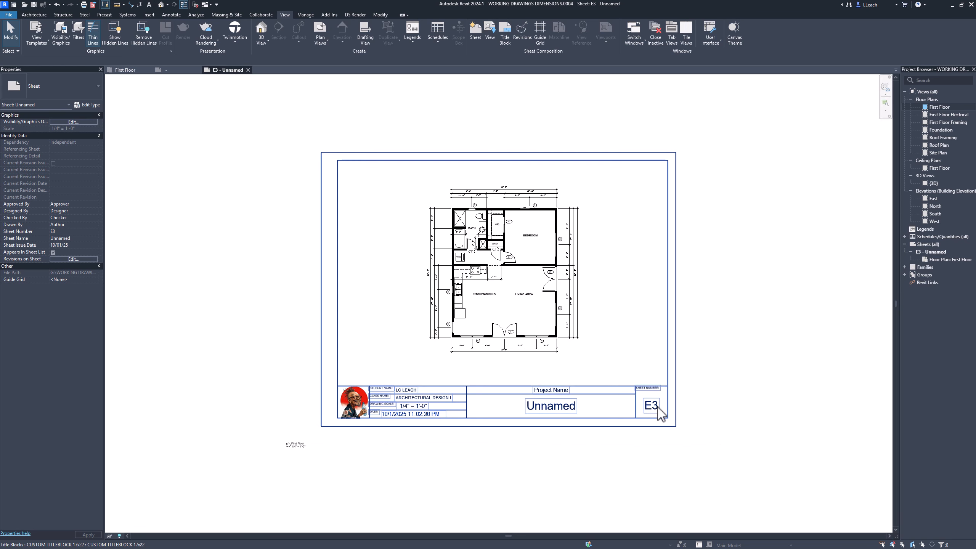
{"action": "scroll", "coordinate": [507, 416], "scroll_direction": "up", "scroll_amount": 1}
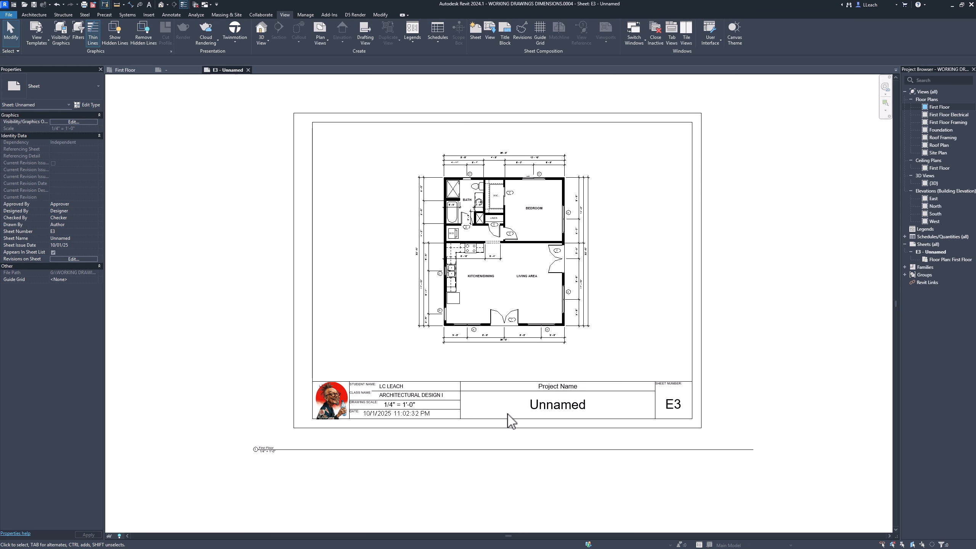
{"action": "middle_click_drag", "start_coordinate": [558, 394], "coordinate": [532, 391]}
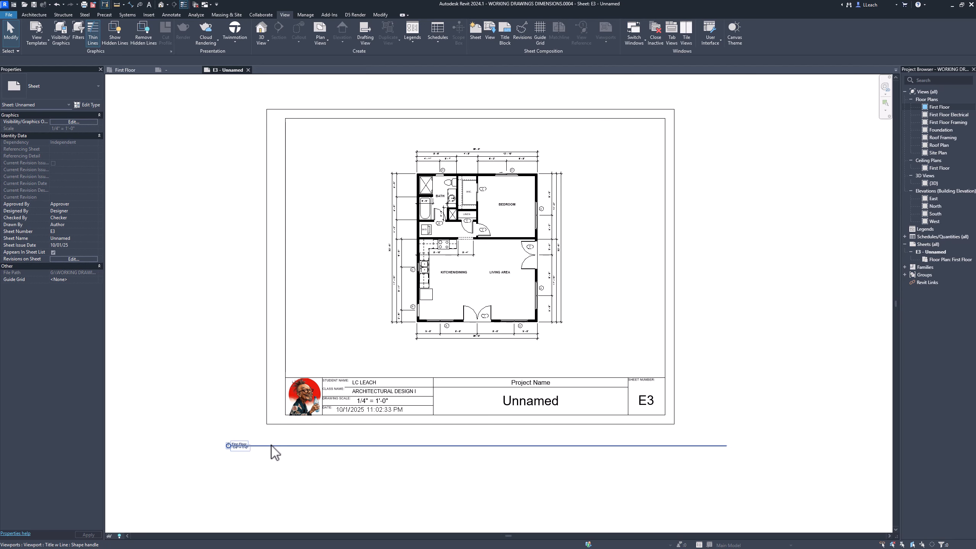
{"action": "left_click_drag", "start_coordinate": [273, 452], "coordinate": [463, 348]}
{"action": "scroll", "coordinate": [469, 345], "scroll_direction": "down", "scroll_amount": 2}
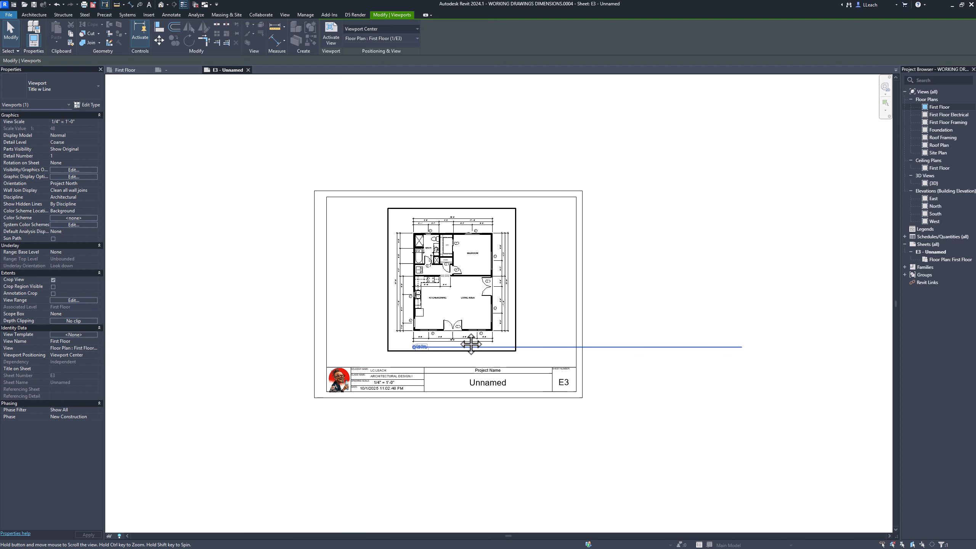
{"action": "middle_click_drag", "start_coordinate": [472, 344], "coordinate": [417, 348]}
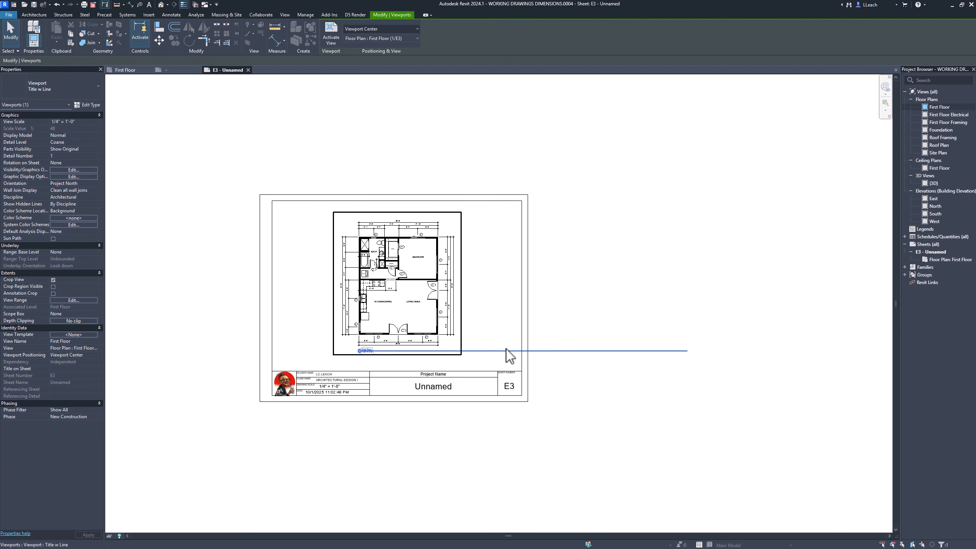
Shorten the First Floor view title line so it ends in line with the plan's right exterior wall, and deselect the viewport
{"action": "left_click", "coordinate": [690, 360]}
{"action": "left_click", "coordinate": [688, 360]}
{"action": "left_click", "coordinate": [404, 319]}
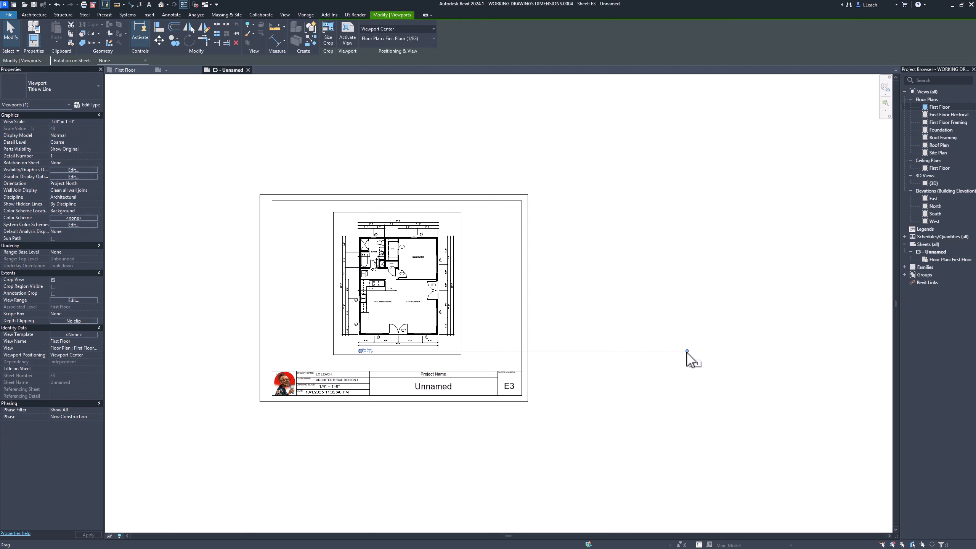
{"action": "left_click_drag", "start_coordinate": [688, 352], "coordinate": [441, 362]}
{"action": "scroll", "coordinate": [444, 360], "scroll_direction": "up", "scroll_amount": 5}
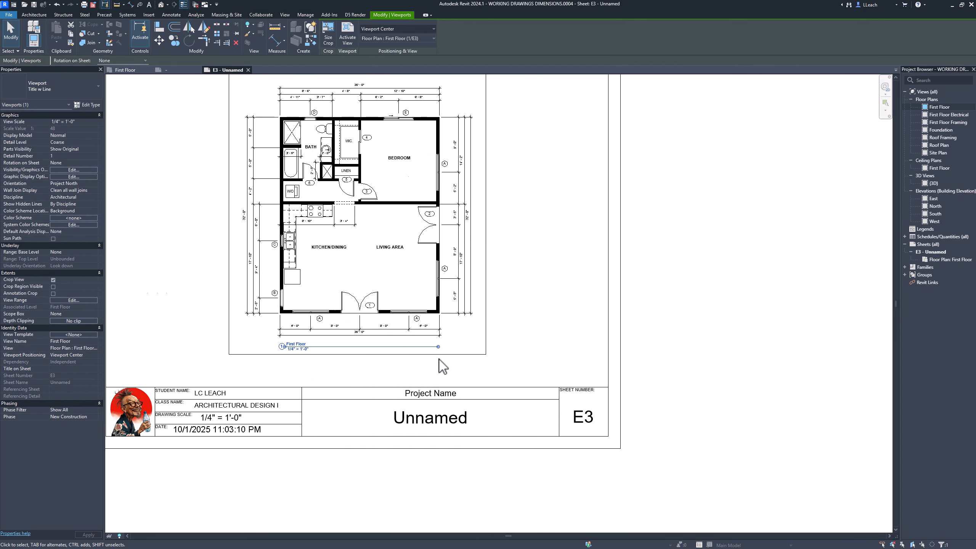
{"action": "left_click_drag", "start_coordinate": [438, 329], "coordinate": [441, 330]}
{"action": "scroll", "coordinate": [441, 326], "scroll_direction": "down", "scroll_amount": 5}
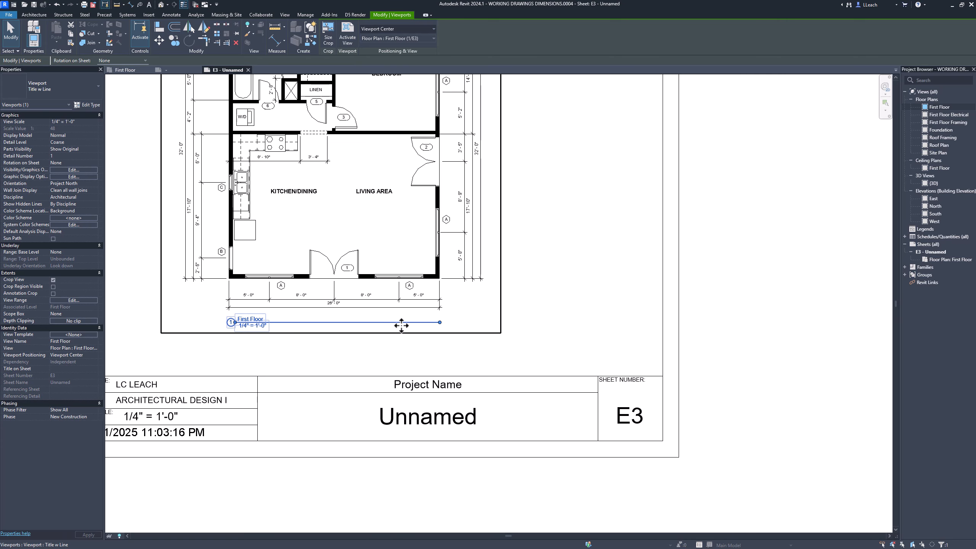
{"action": "left_click", "coordinate": [380, 355]}
{"action": "scroll", "coordinate": [693, 316], "scroll_direction": "down", "scroll_amount": 3}
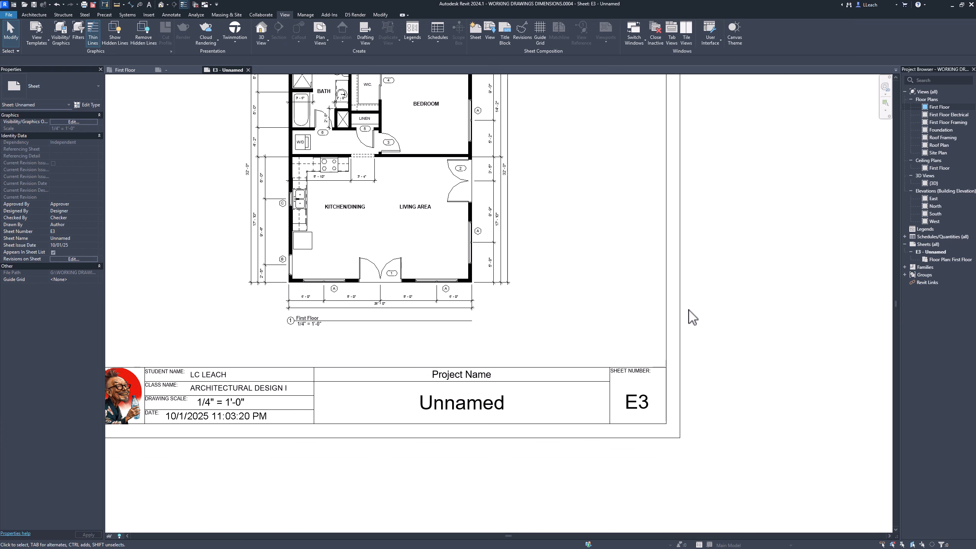
{"action": "middle_click_drag", "start_coordinate": [621, 312], "coordinate": [606, 330]}
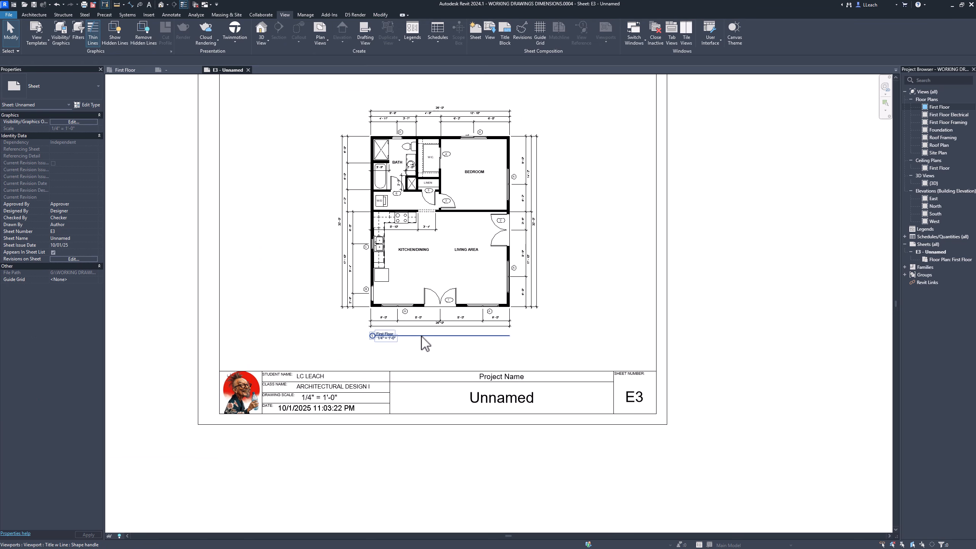
Set the sheet number to A1 and the sheet name to FLOOR PLAN
{"action": "scroll", "coordinate": [482, 351], "scroll_direction": "up", "scroll_amount": 1}
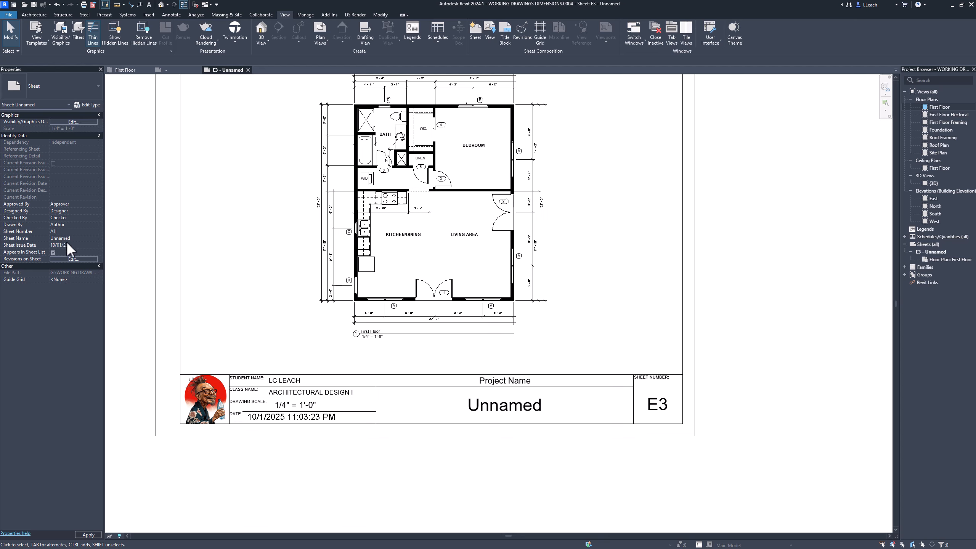
{"action": "key", "text": "Tab"}
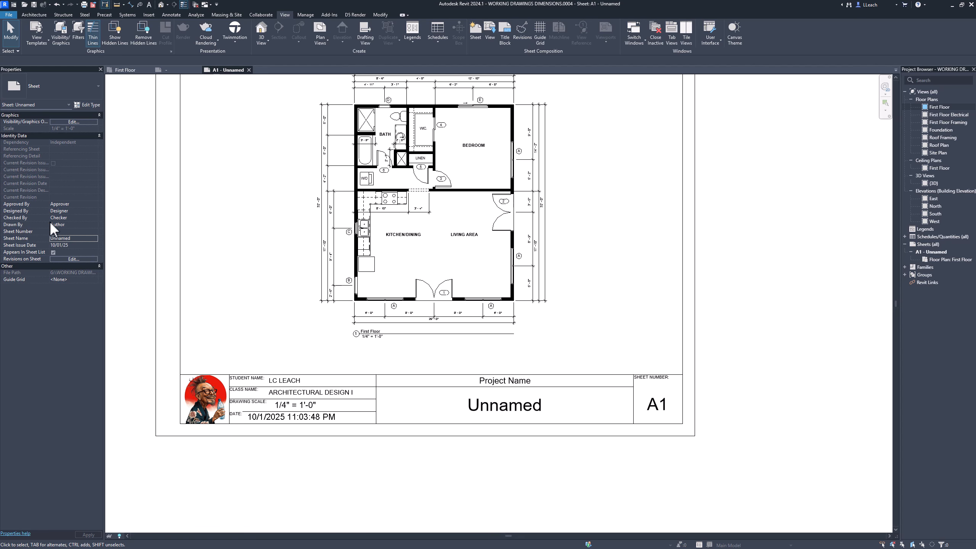
{"action": "left_click", "coordinate": [75, 239]}
{"action": "left_click_drag", "start_coordinate": [75, 239], "coordinate": [62, 238]}
{"action": "key", "text": "BackSpace"}
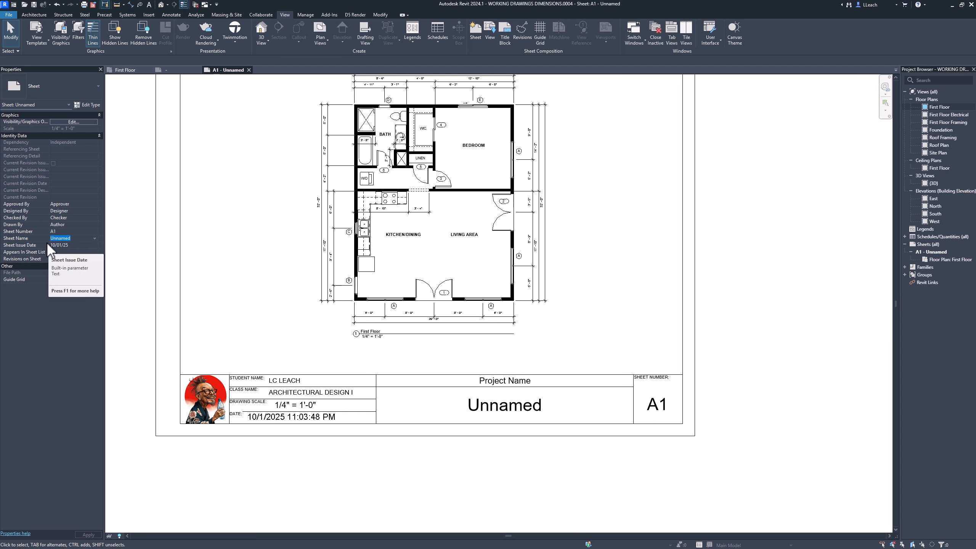
{"action": "type", "text": "FLOOR PLAN"}
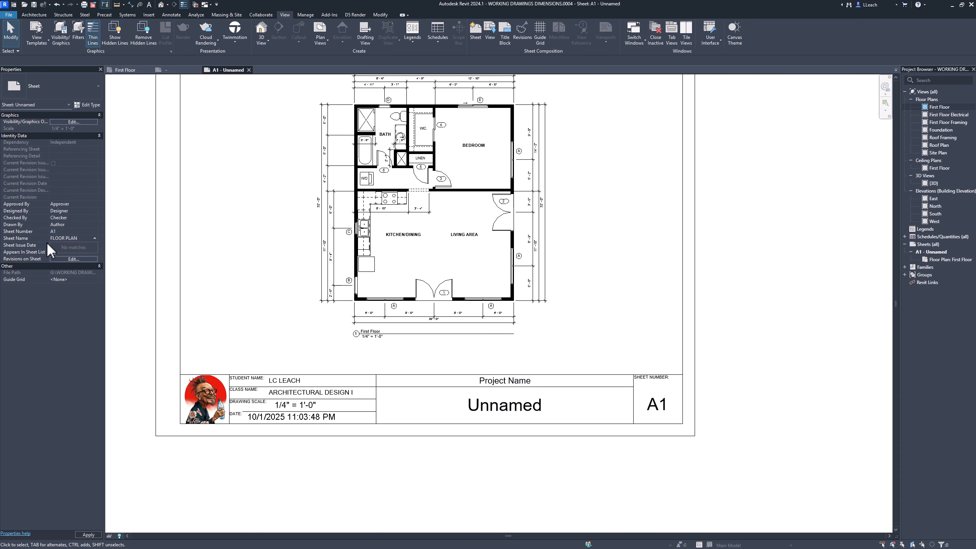
{"action": "left_click", "coordinate": [138, 304]}
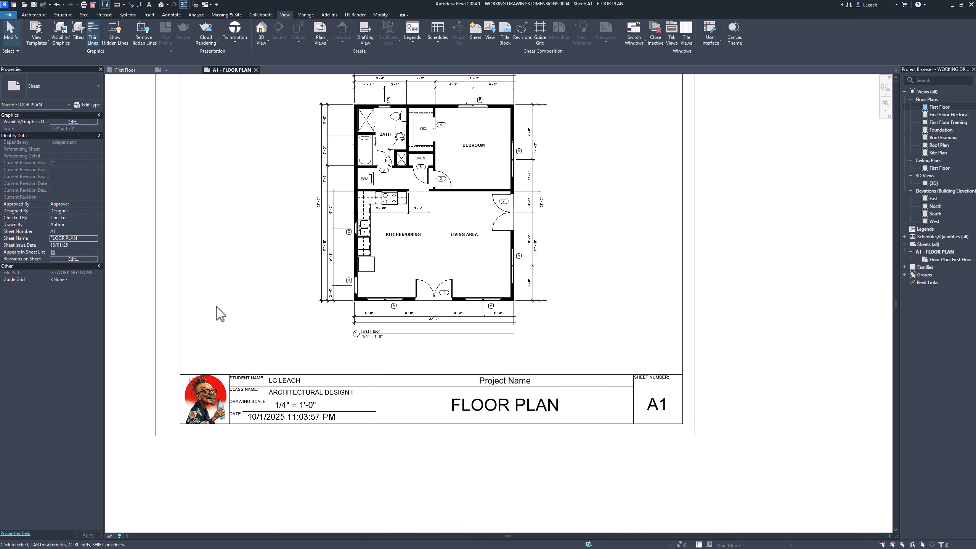
Set the Project Name to TORI HOUSE in the Project Information
{"action": "middle_click_drag", "start_coordinate": [214, 279], "coordinate": [221, 302]}
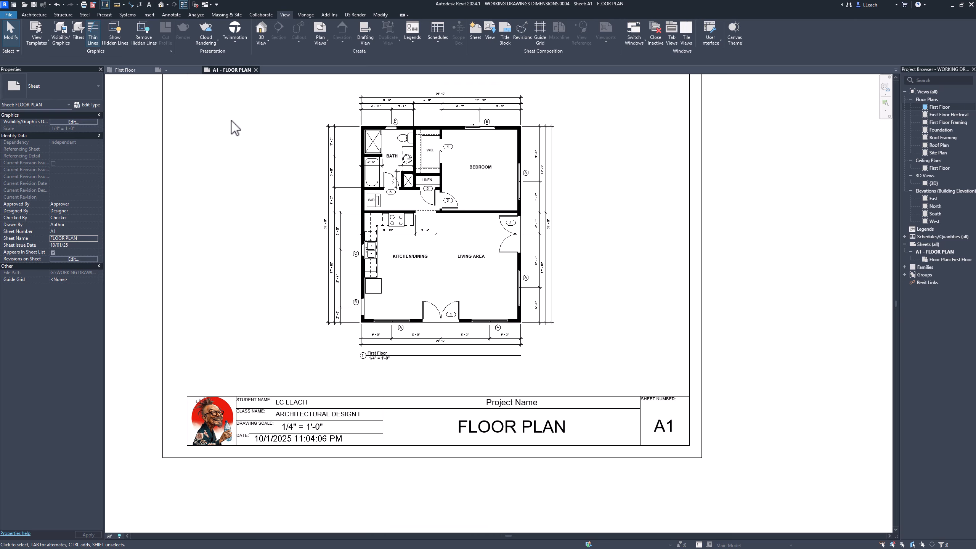
{"action": "left_click", "coordinate": [305, 16]}
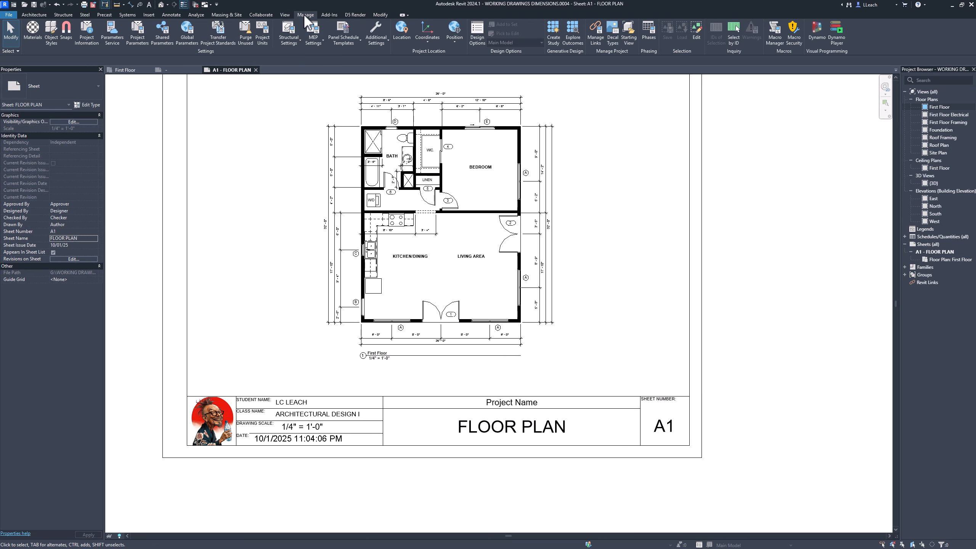
{"action": "left_click", "coordinate": [87, 36]}
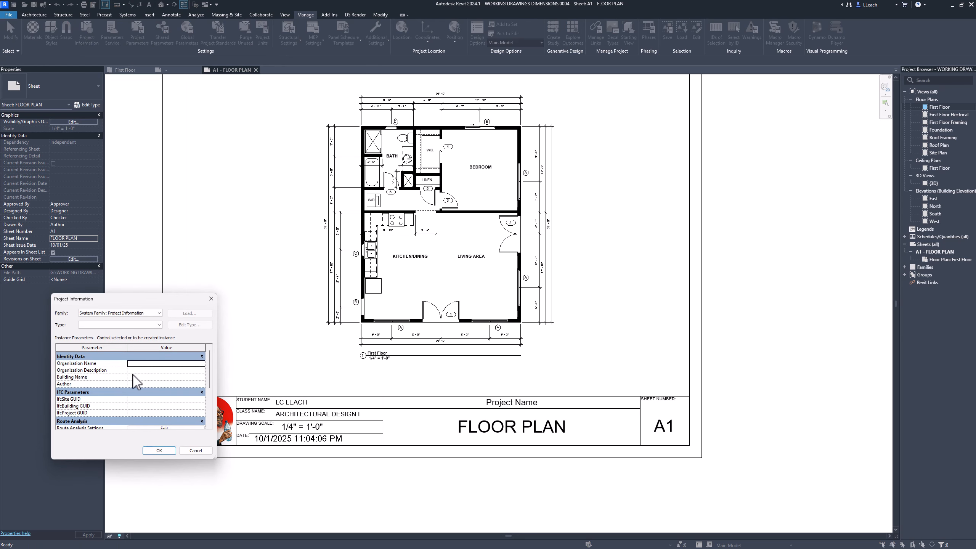
{"action": "scroll", "coordinate": [103, 387], "scroll_direction": "down", "scroll_amount": 2}
{"action": "scroll", "coordinate": [102, 380], "scroll_direction": "down", "scroll_amount": 1}
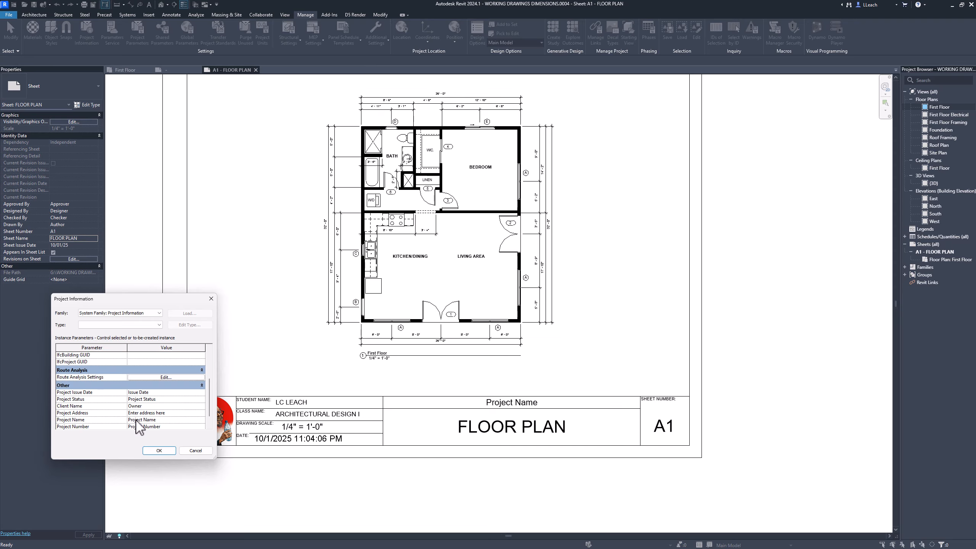
{"action": "left_click", "coordinate": [136, 420]}
{"action": "left_click_drag", "start_coordinate": [157, 420], "coordinate": [130, 420]}
{"action": "type", "text": "TORI HOUSE"}
{"action": "left_click_drag", "start_coordinate": [183, 301], "coordinate": [175, 308]}
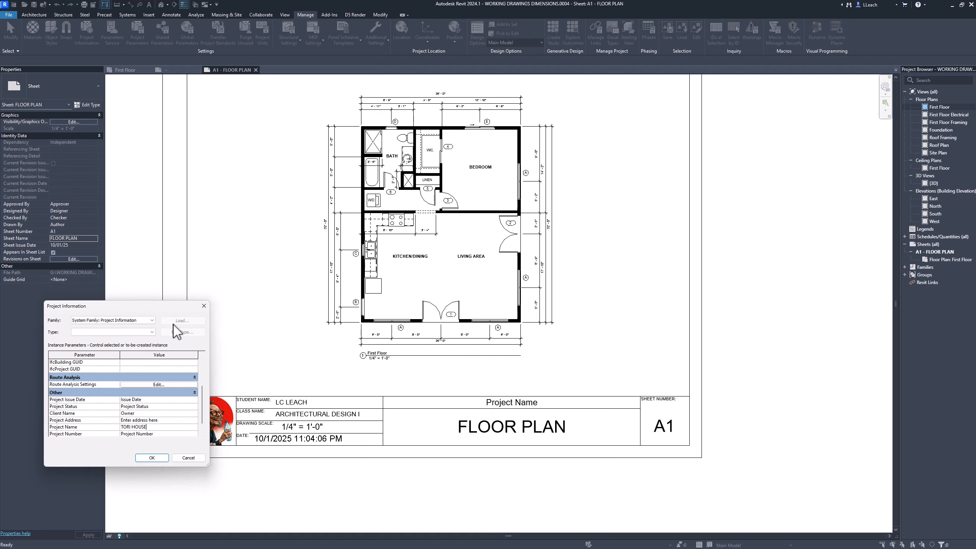
{"action": "left_click", "coordinate": [155, 459]}
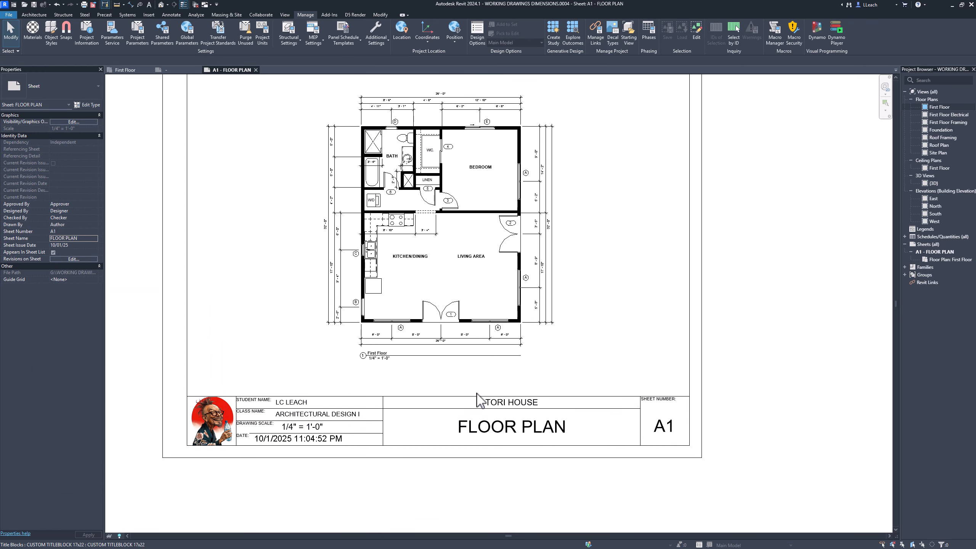
Switch to the custom title block family and check the text size in the type properties of the ARCHITECTURAL DESIGN I note
{"action": "middle_click_drag", "start_coordinate": [181, 375], "coordinate": [264, 388]}
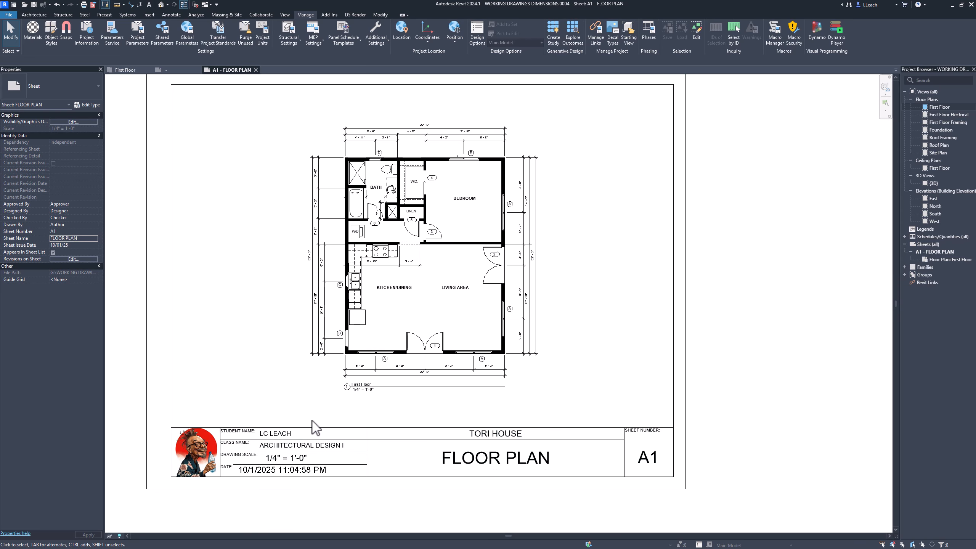
{"action": "scroll", "coordinate": [277, 485], "scroll_direction": "up", "scroll_amount": 4}
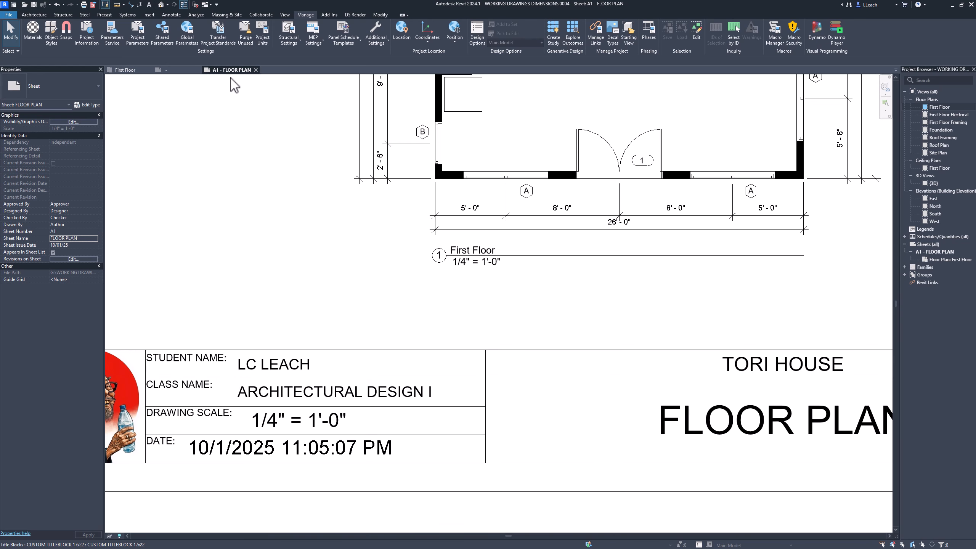
{"action": "left_click", "coordinate": [174, 70]}
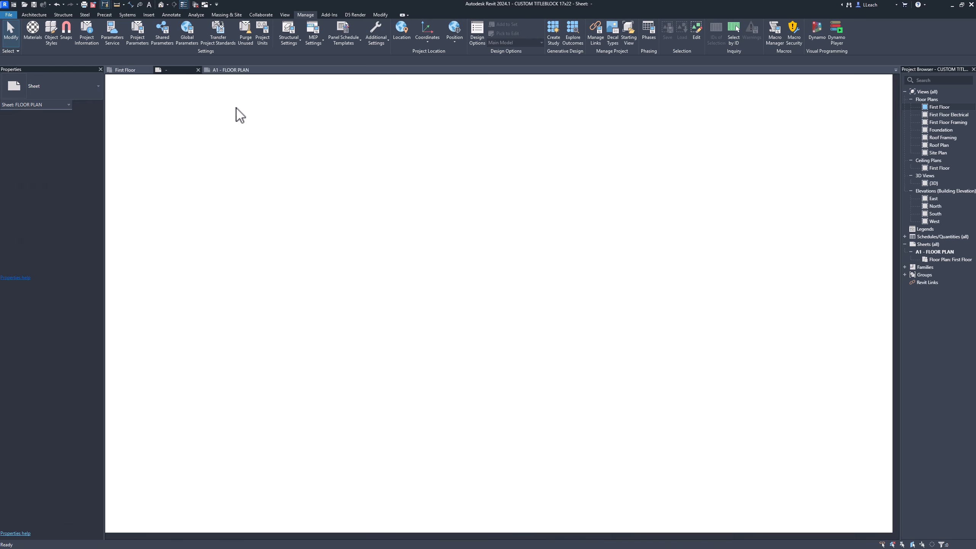
{"action": "scroll", "coordinate": [302, 435], "scroll_direction": "up", "scroll_amount": 4}
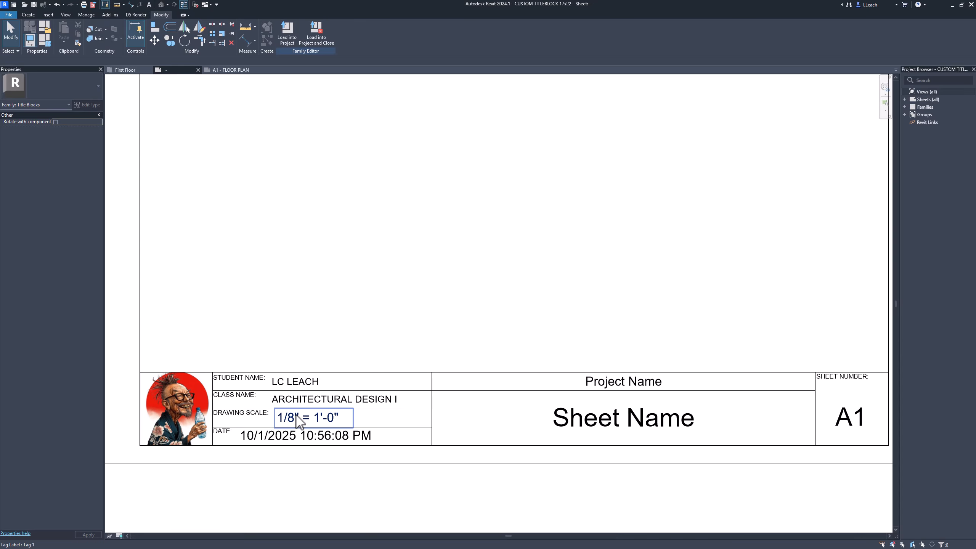
{"action": "left_click", "coordinate": [298, 401]}
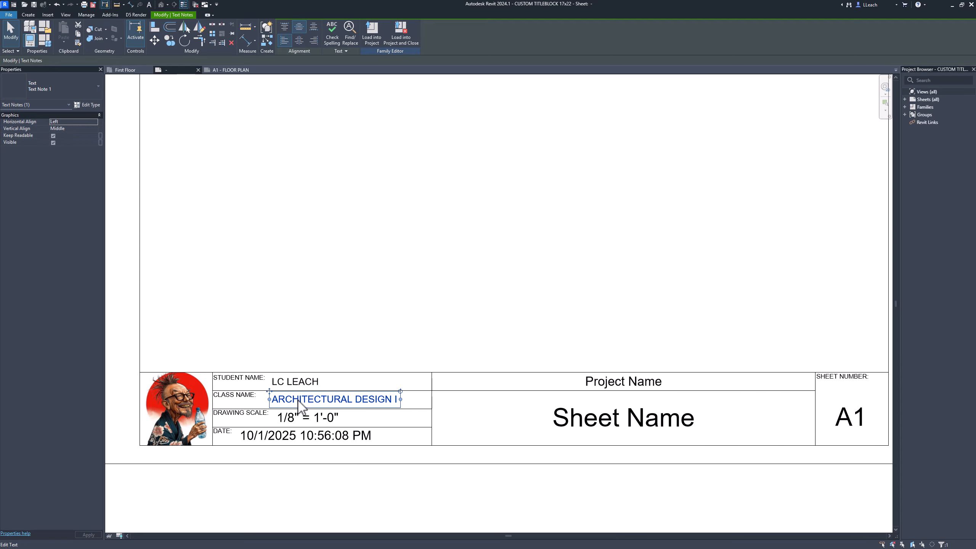
{"action": "left_click", "coordinate": [91, 105]}
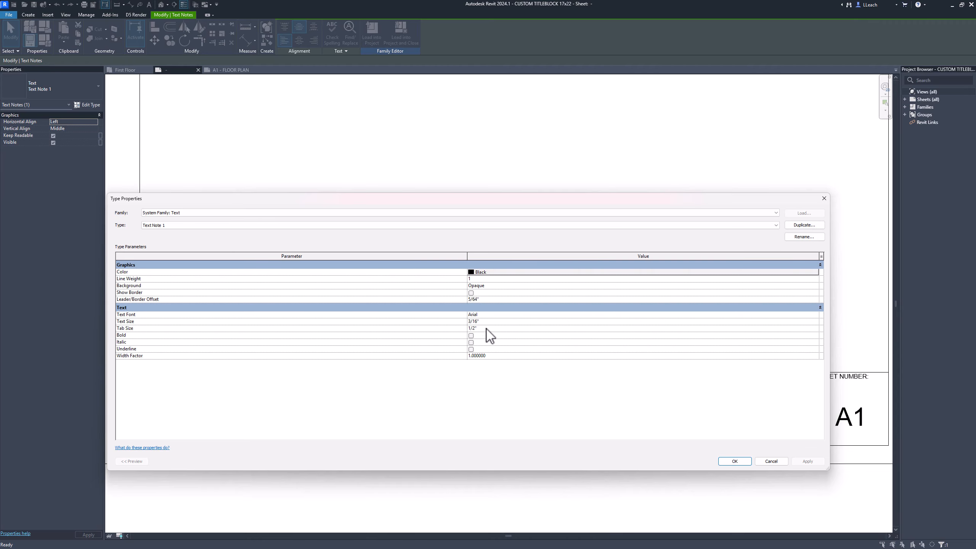
{"action": "left_click", "coordinate": [734, 462]}
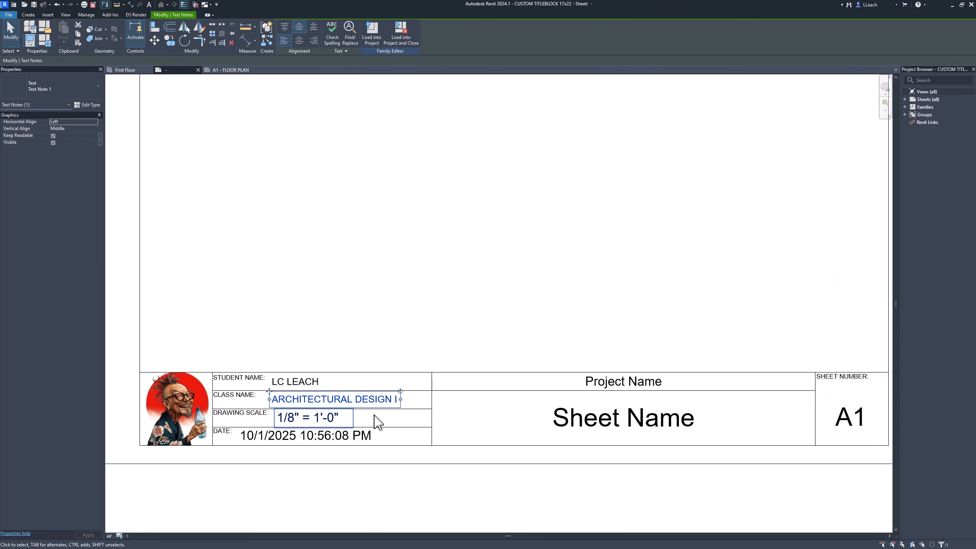
Reduce the text size of the drawing scale's label type to match the 3/16" class name text, and deselect the label
{"action": "left_click", "coordinate": [294, 420]}
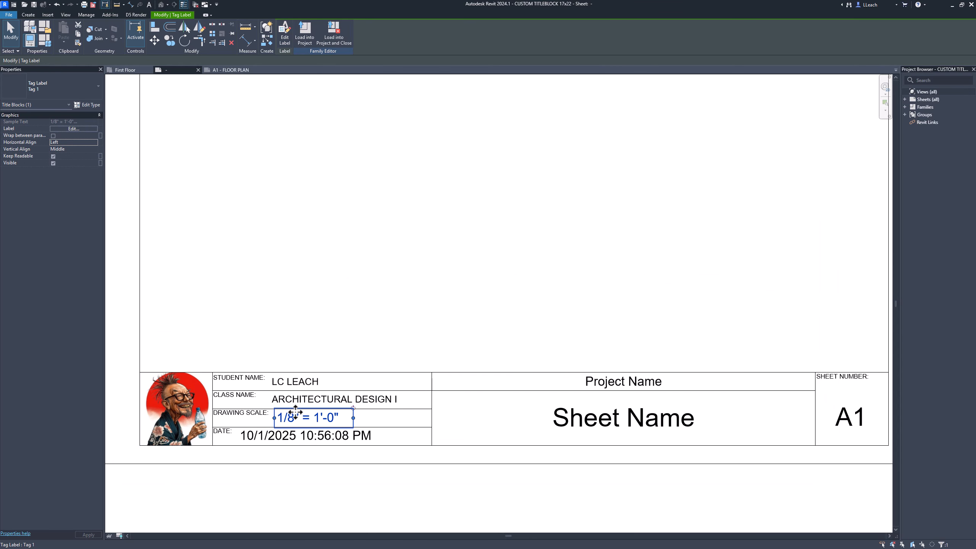
{"action": "left_click", "coordinate": [92, 106]}
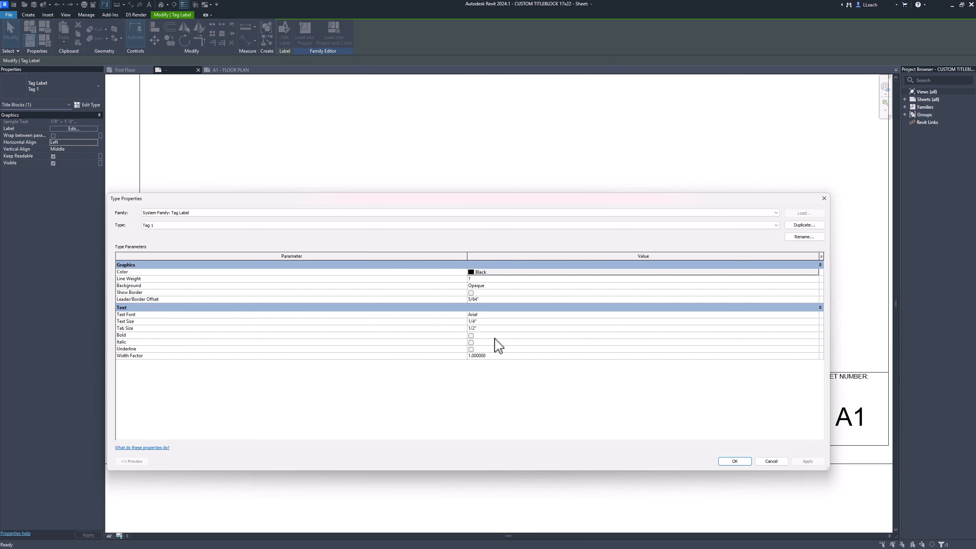
{"action": "left_click", "coordinate": [476, 322]}
{"action": "left_click", "coordinate": [808, 462]}
{"action": "left_click", "coordinate": [734, 461]}
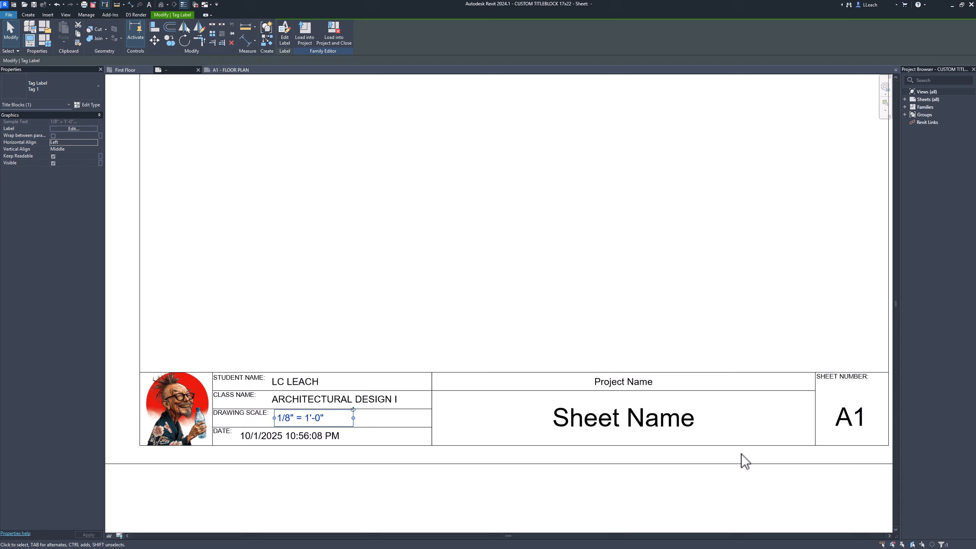
{"action": "left_click", "coordinate": [494, 494]}
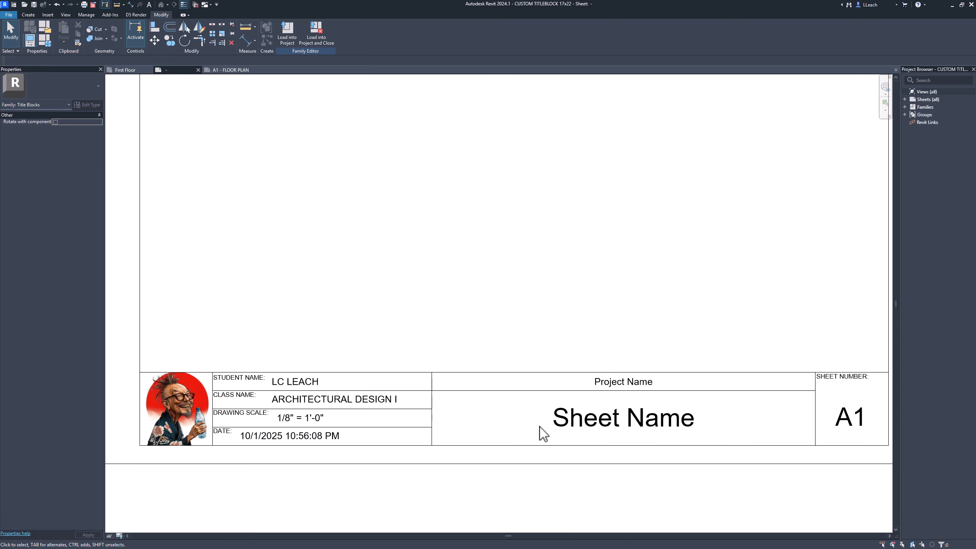
Reload the edited title block family into the project, overwriting the existing version, and return to sheet A1 to review the whole layout
{"action": "middle_click_drag", "start_coordinate": [649, 416], "coordinate": [566, 395]}
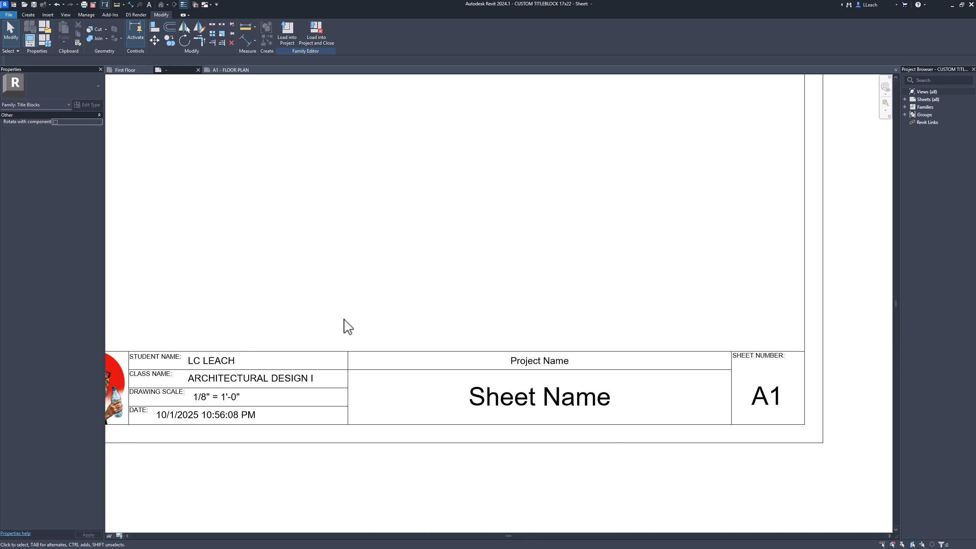
{"action": "scroll", "coordinate": [343, 303], "scroll_direction": "down", "scroll_amount": 1}
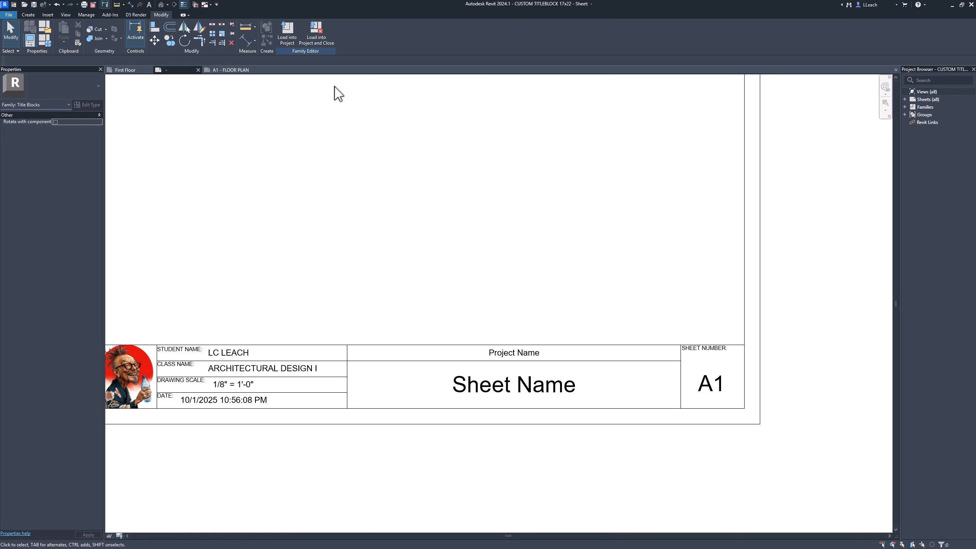
{"action": "left_click", "coordinate": [288, 35]}
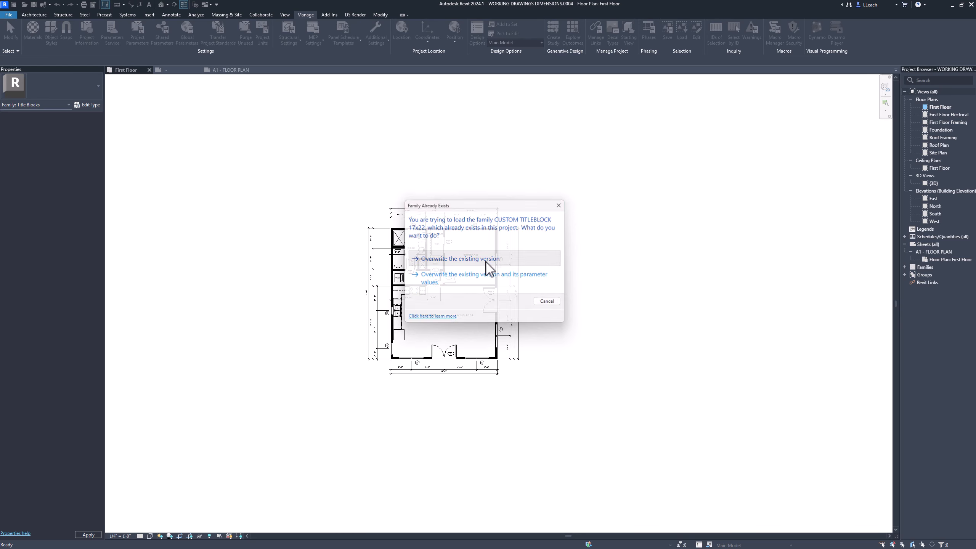
{"action": "left_click", "coordinate": [486, 260]}
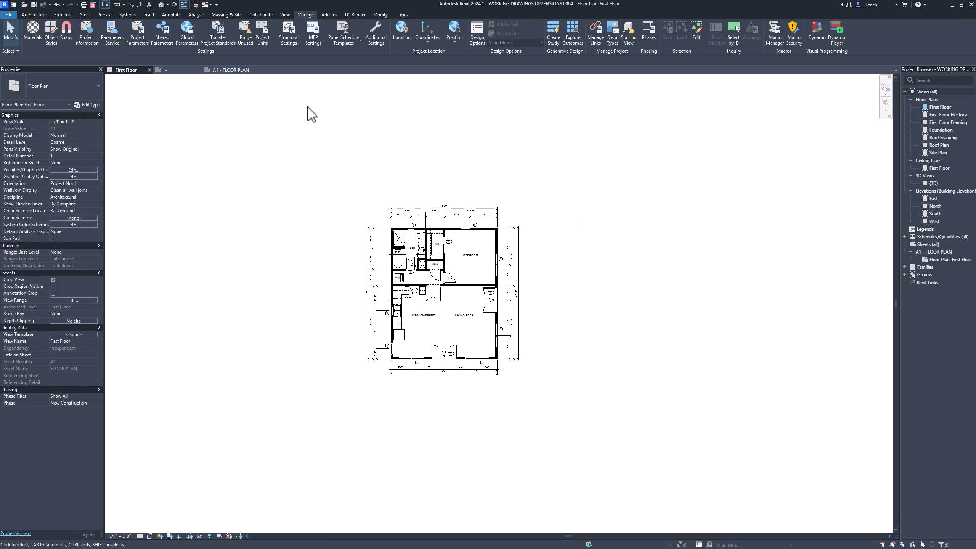
{"action": "left_click", "coordinate": [231, 71]}
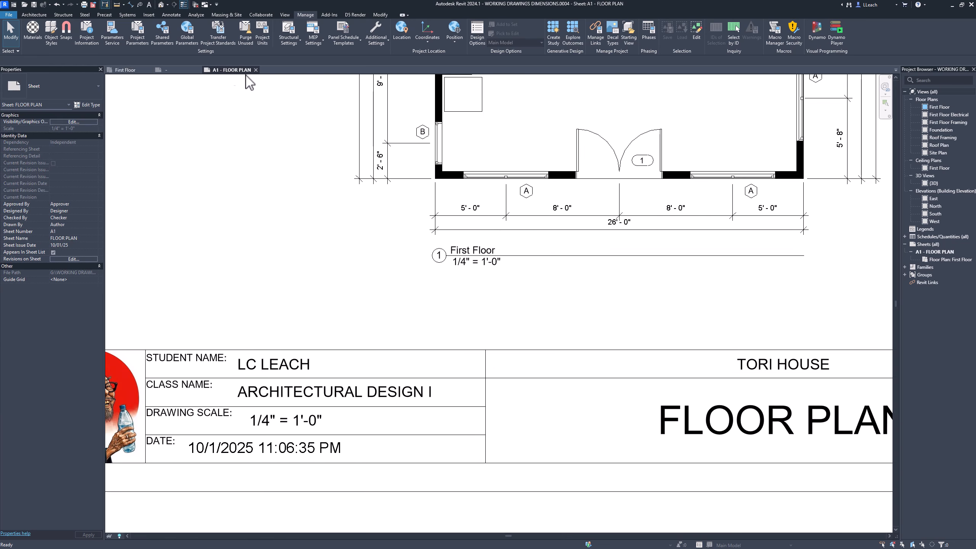
{"action": "scroll", "coordinate": [340, 300], "scroll_direction": "down", "scroll_amount": 2}
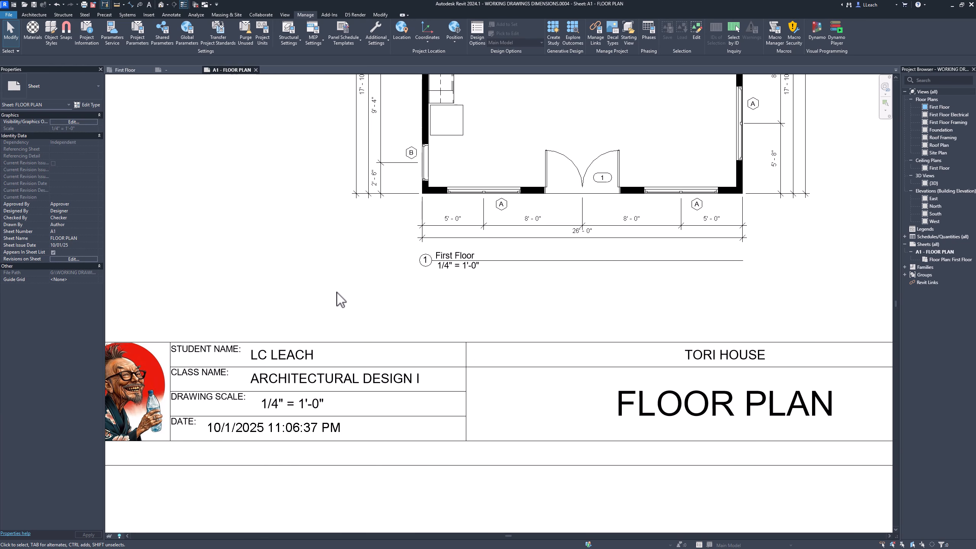
{"action": "scroll", "coordinate": [339, 300], "scroll_direction": "down", "scroll_amount": 3}
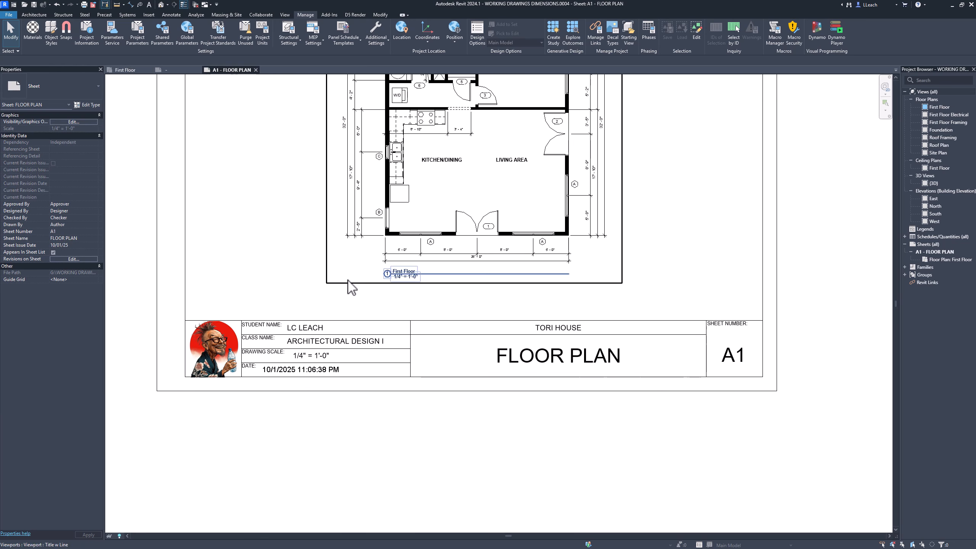
{"action": "middle_click_drag", "start_coordinate": [340, 300], "coordinate": [362, 360]}
{"action": "scroll", "coordinate": [286, 332], "scroll_direction": "down", "scroll_amount": 1}
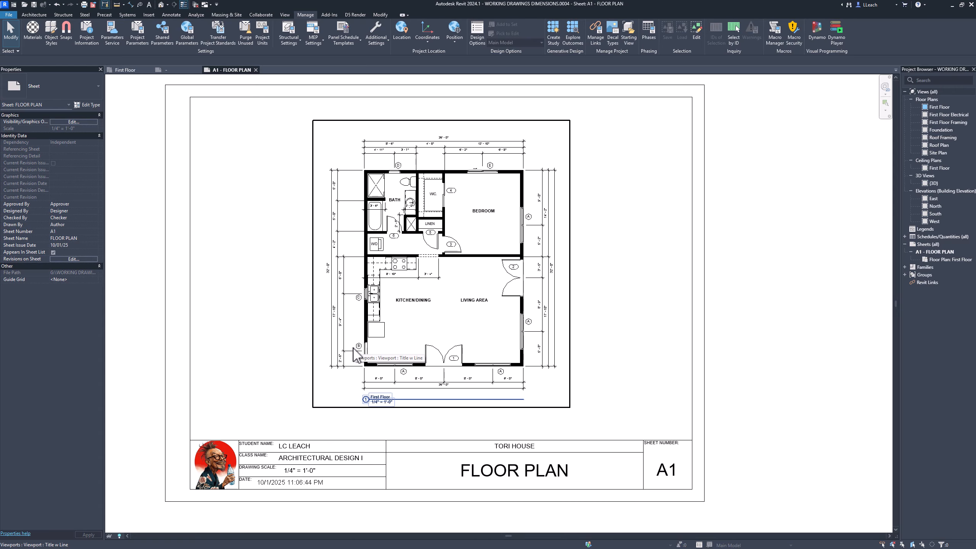